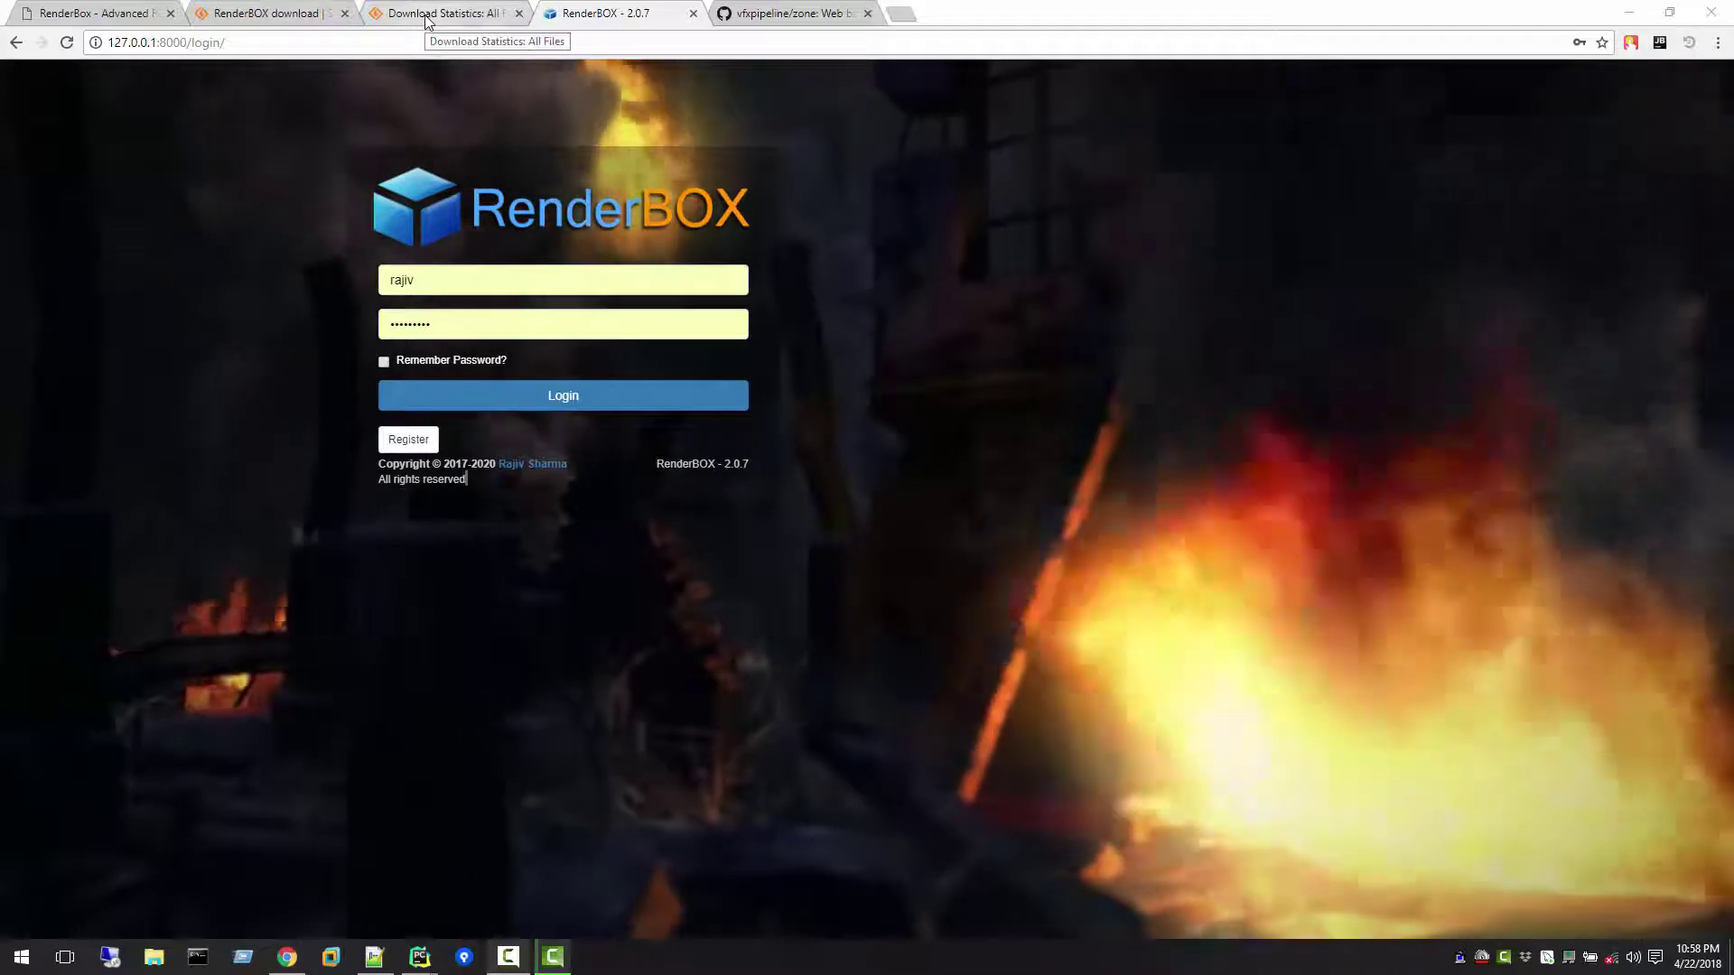
Examine RenderBOX's worldwide download statistics on SourceForge and return to the RenderBOX login page
left_click(428, 18)
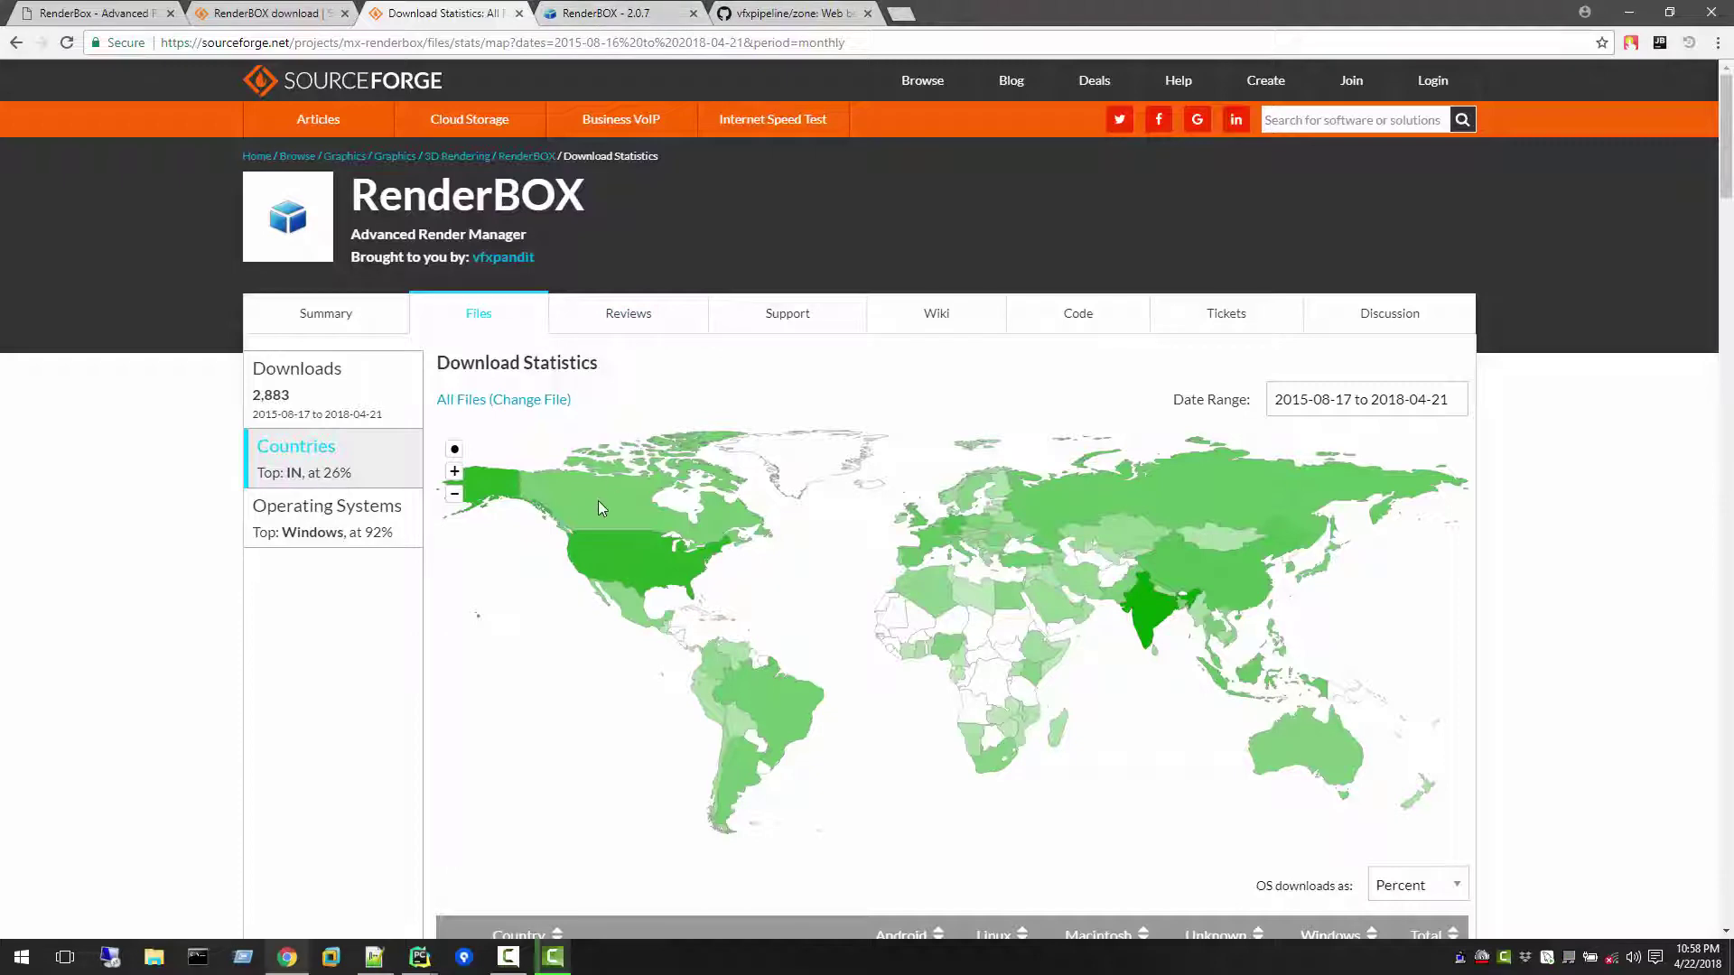
left_click(625, 10)
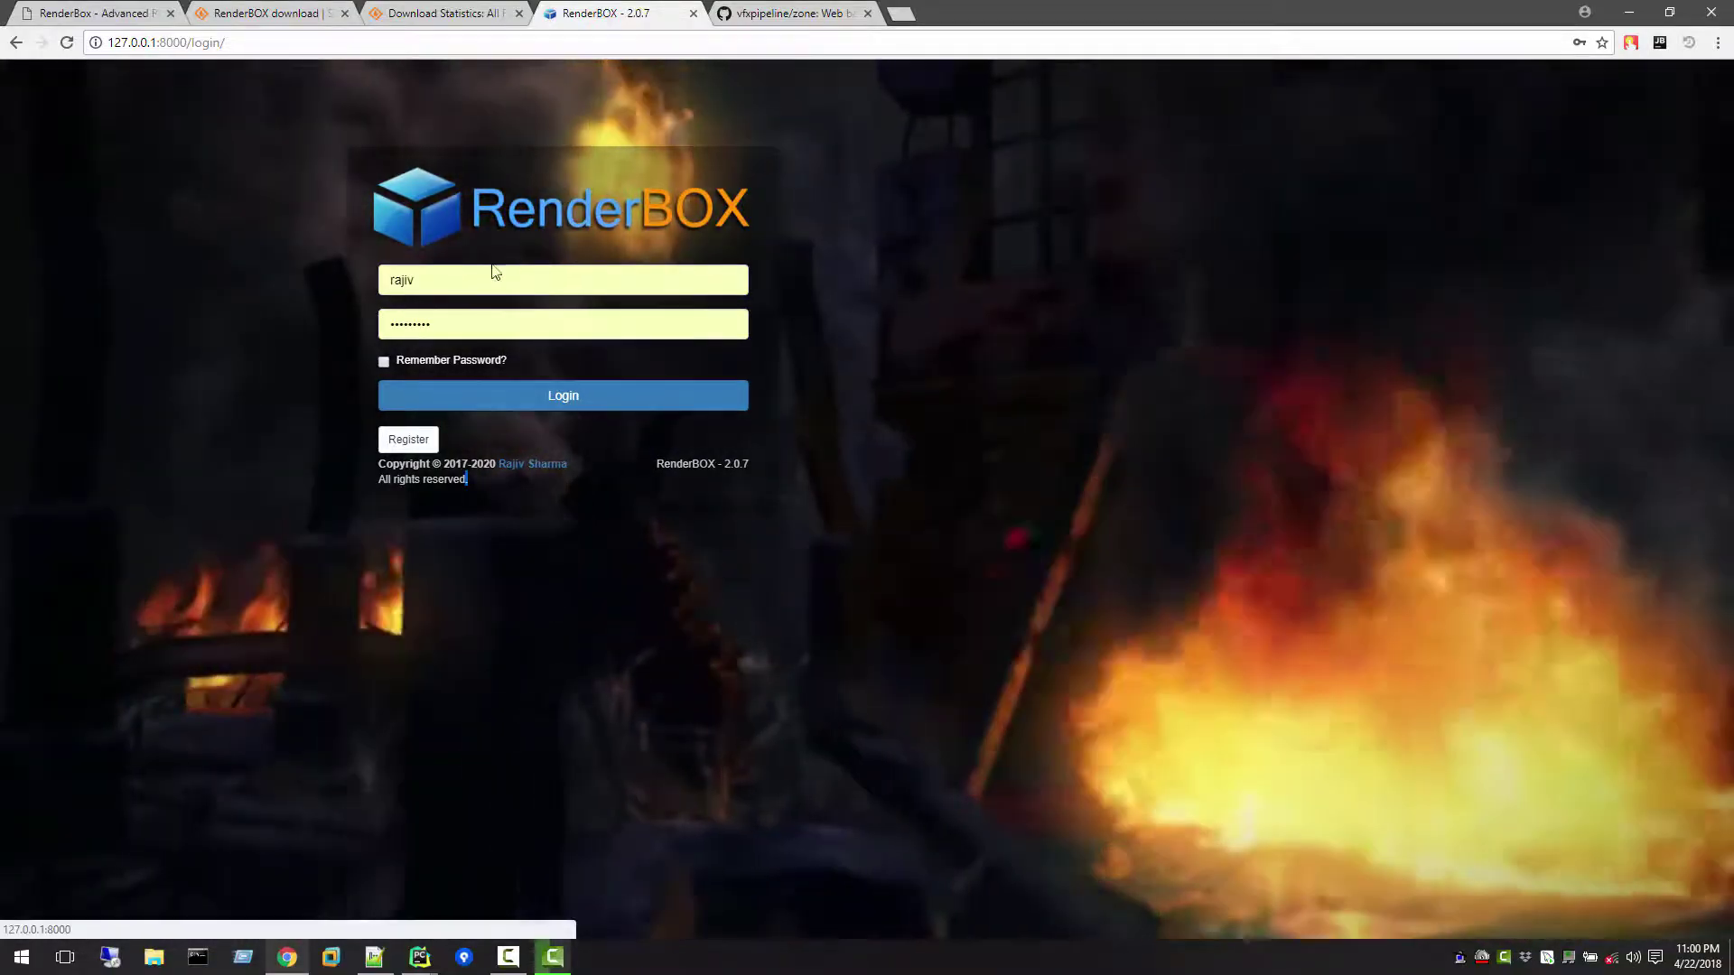
Log in to RenderBOX with the prefilled account credentials
left_click(472, 279)
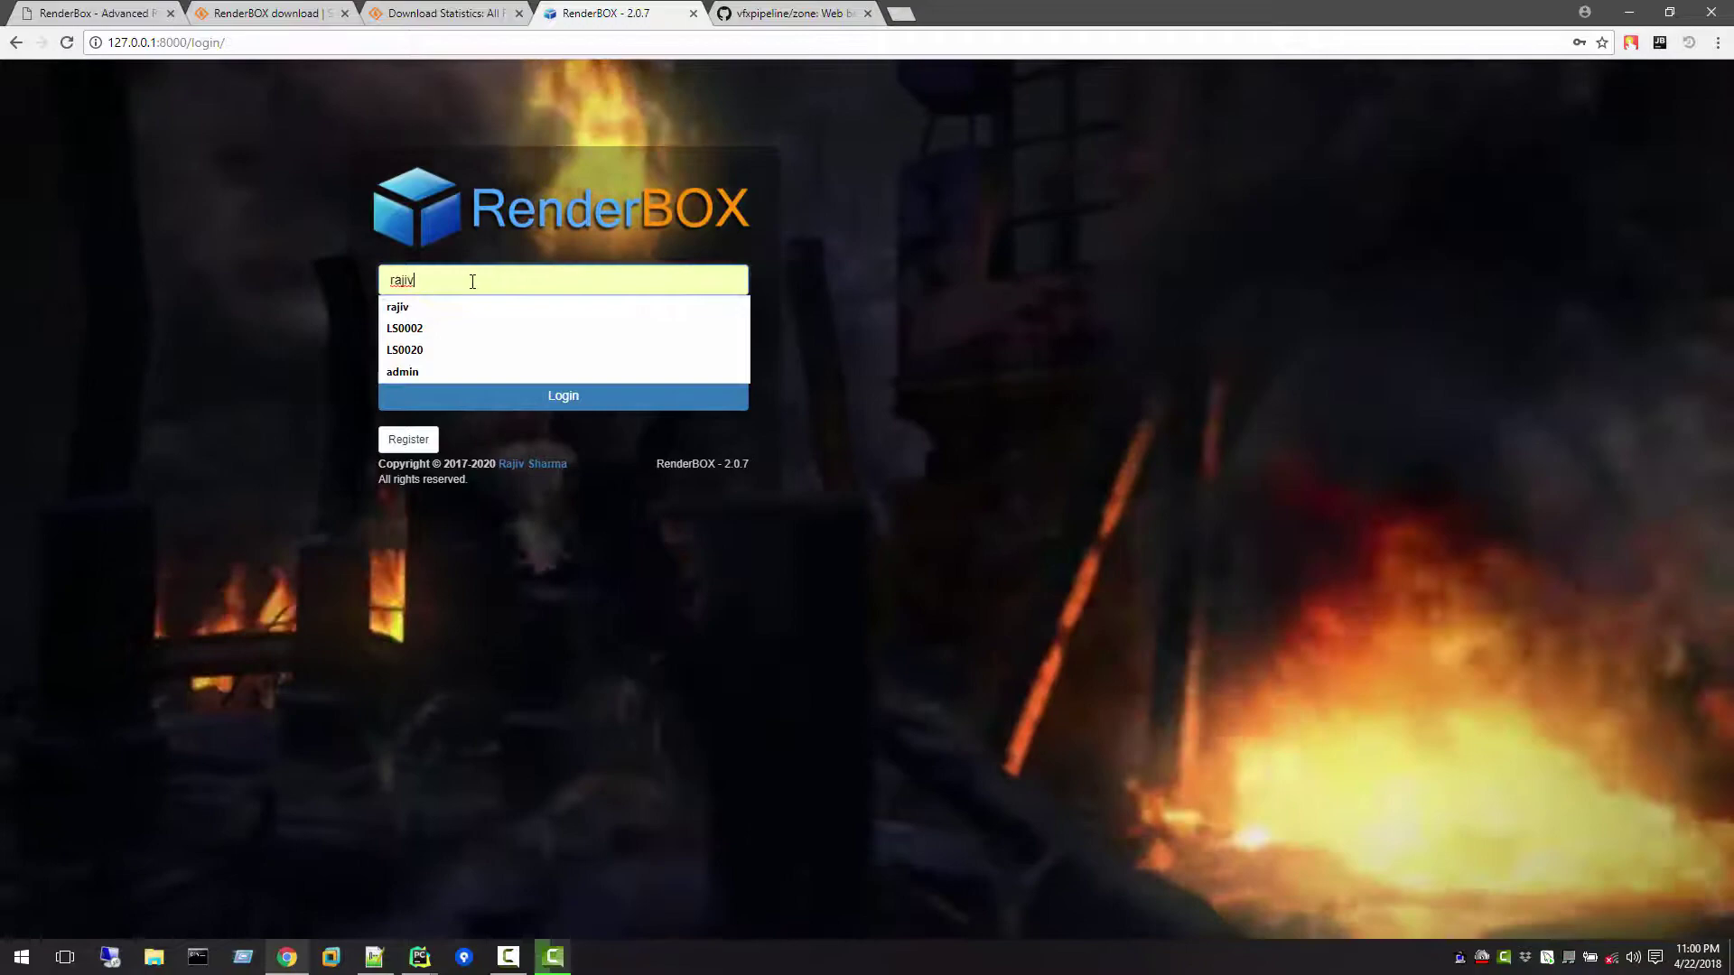
left_click(919, 208)
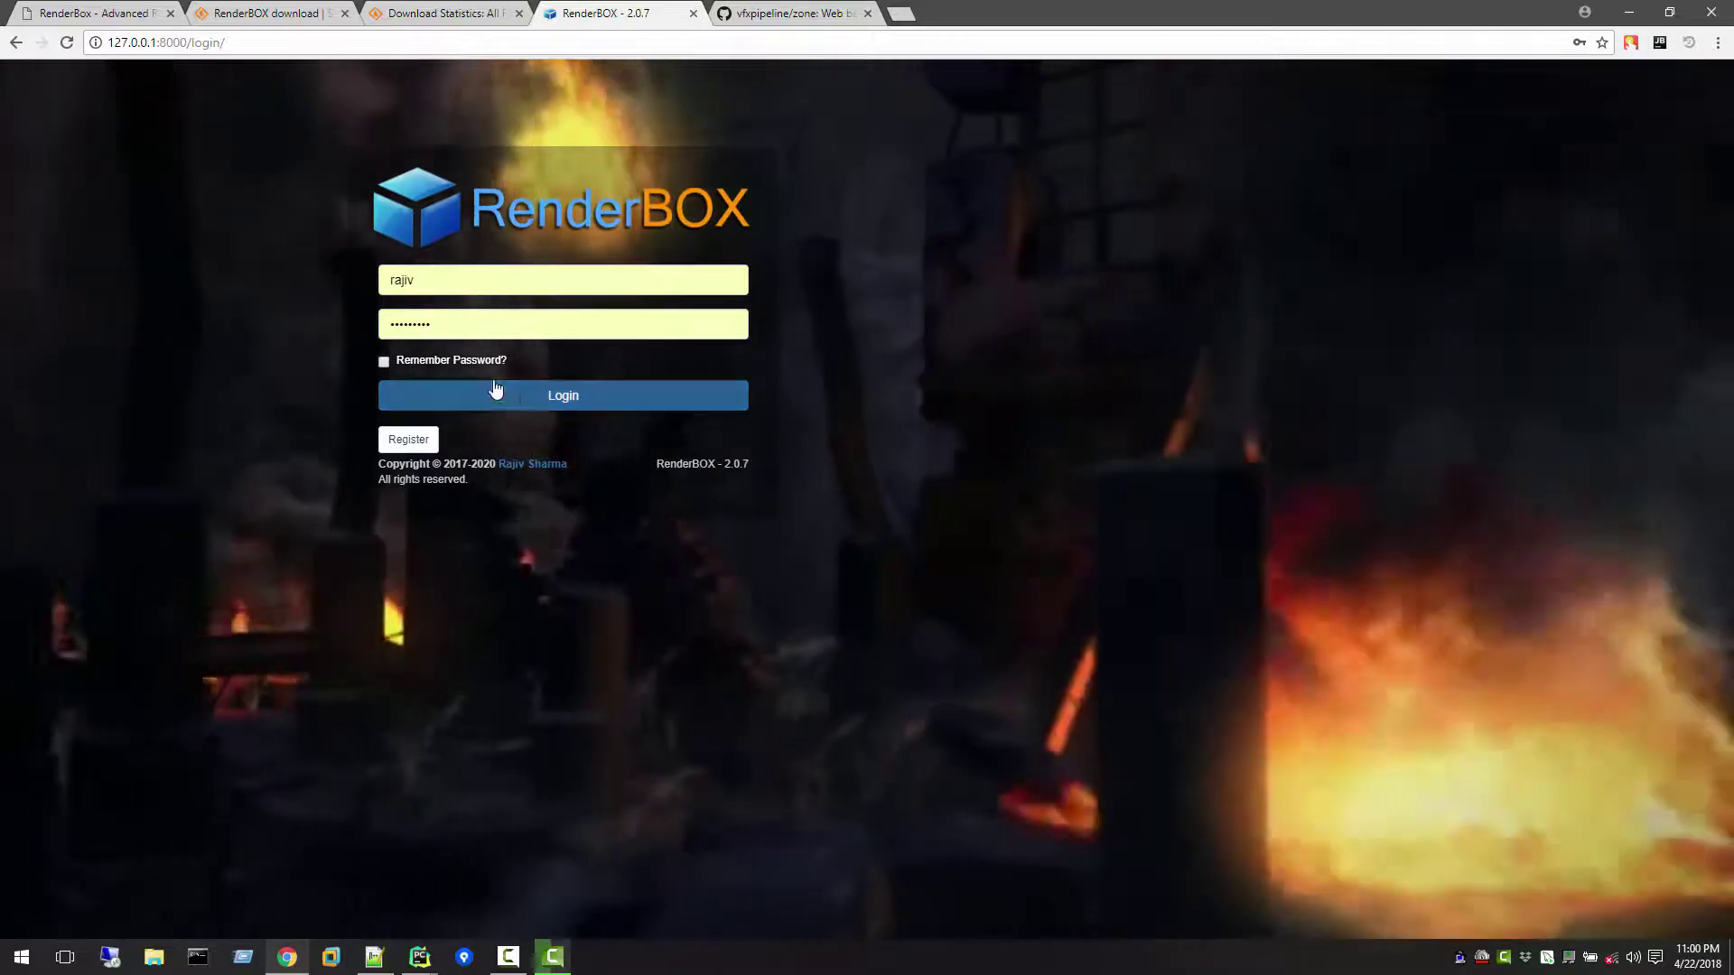
left_click(519, 397)
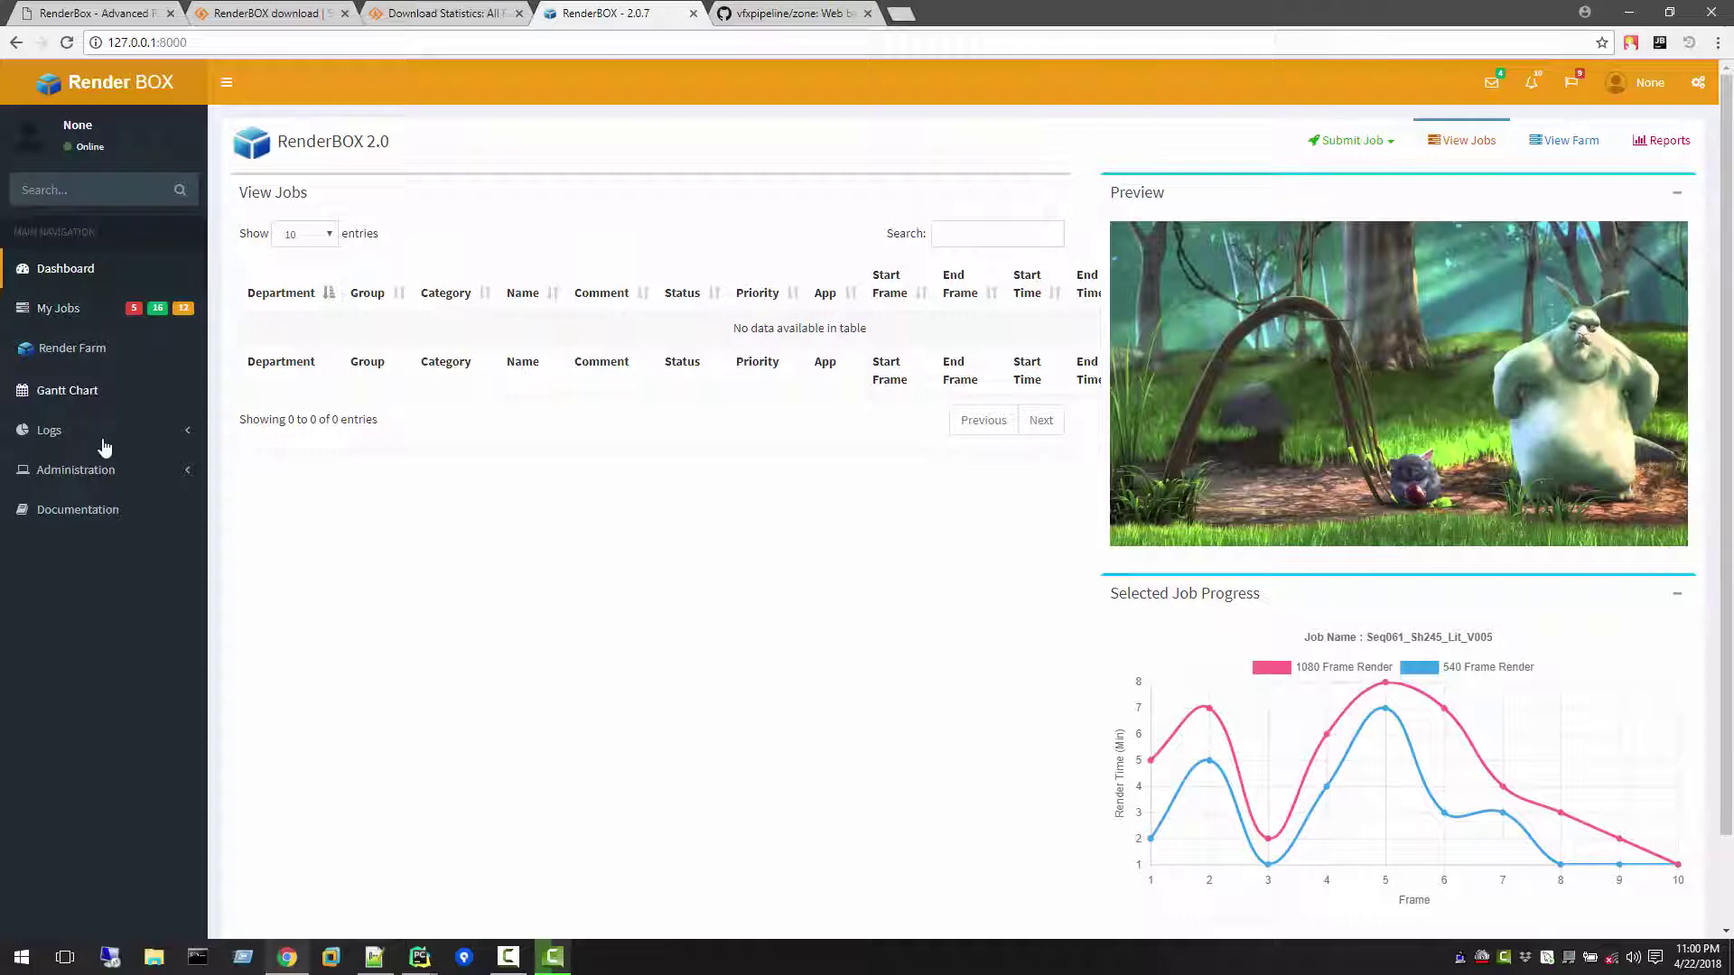
Collapse and restore the navigation sidebar, and view the application choices for submitting a job
left_click(230, 87)
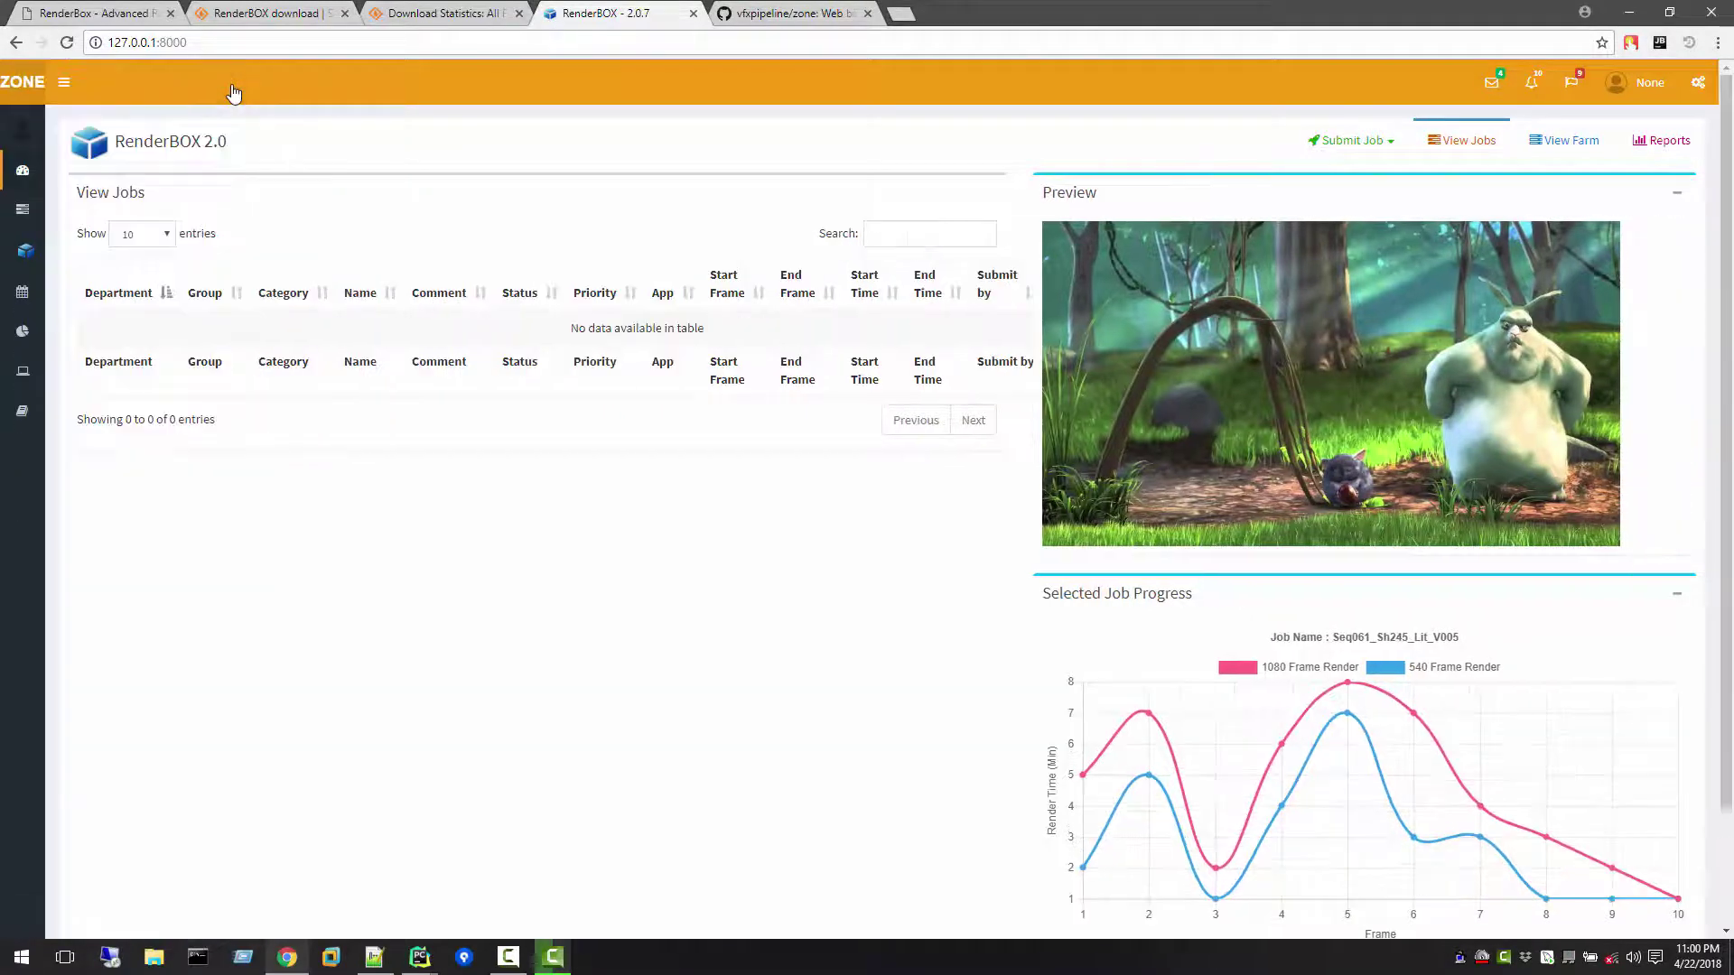
left_click(59, 86)
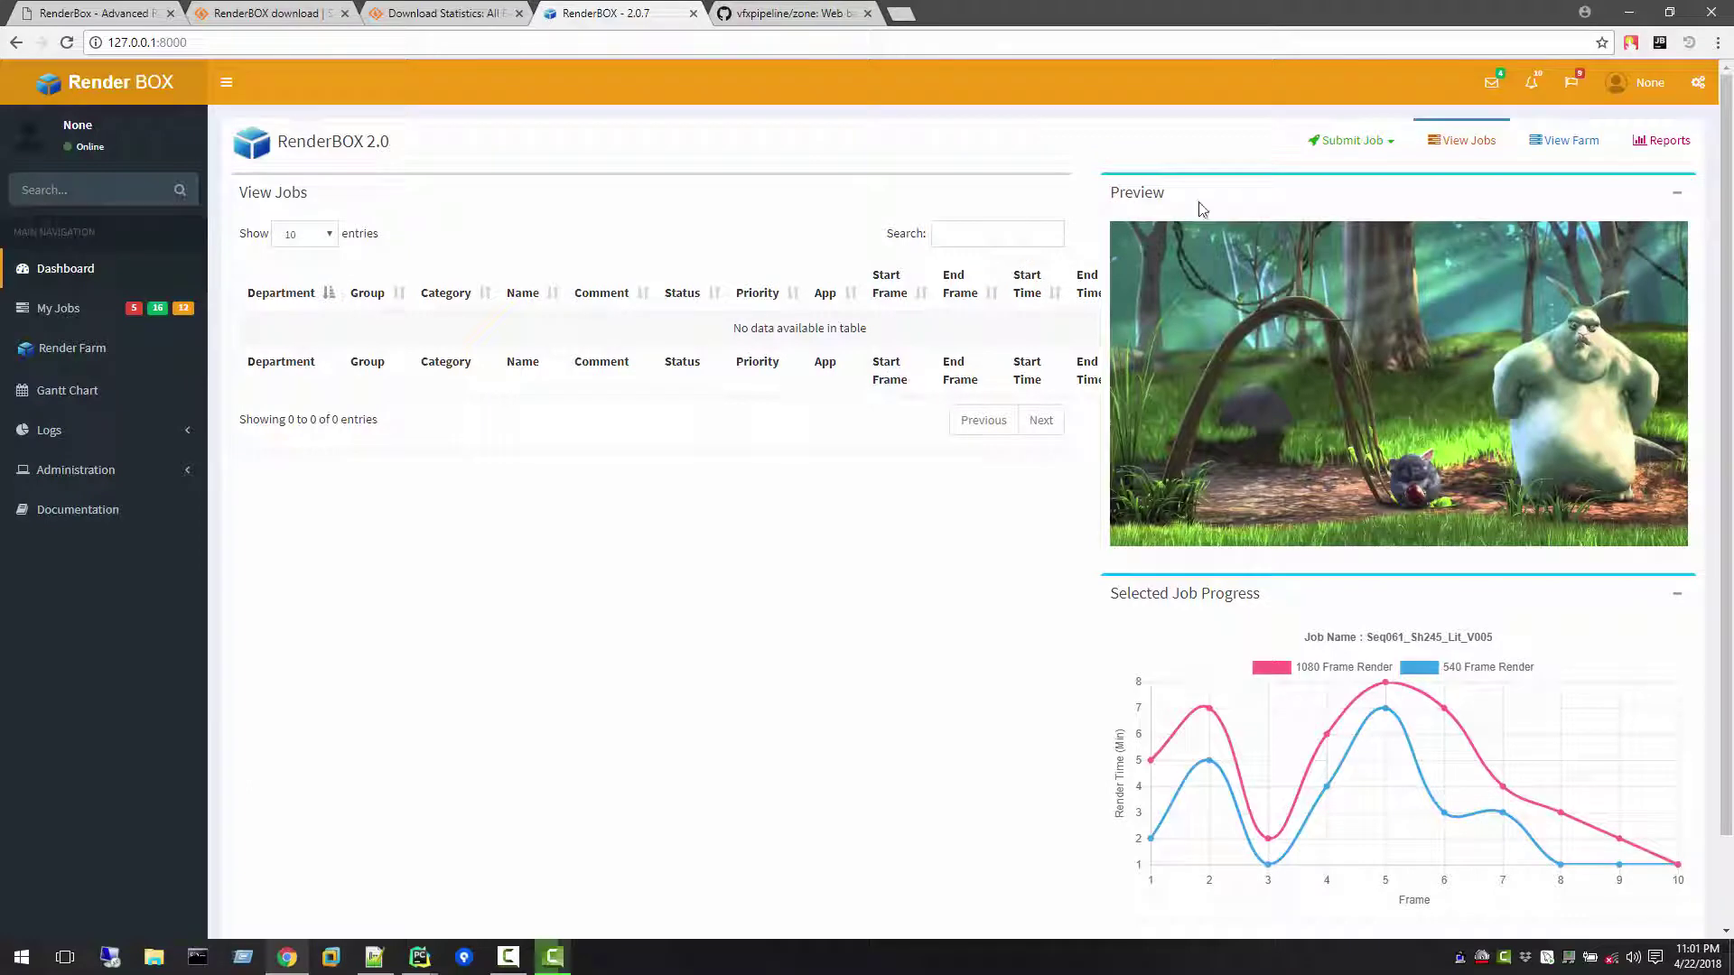
left_click(1352, 157)
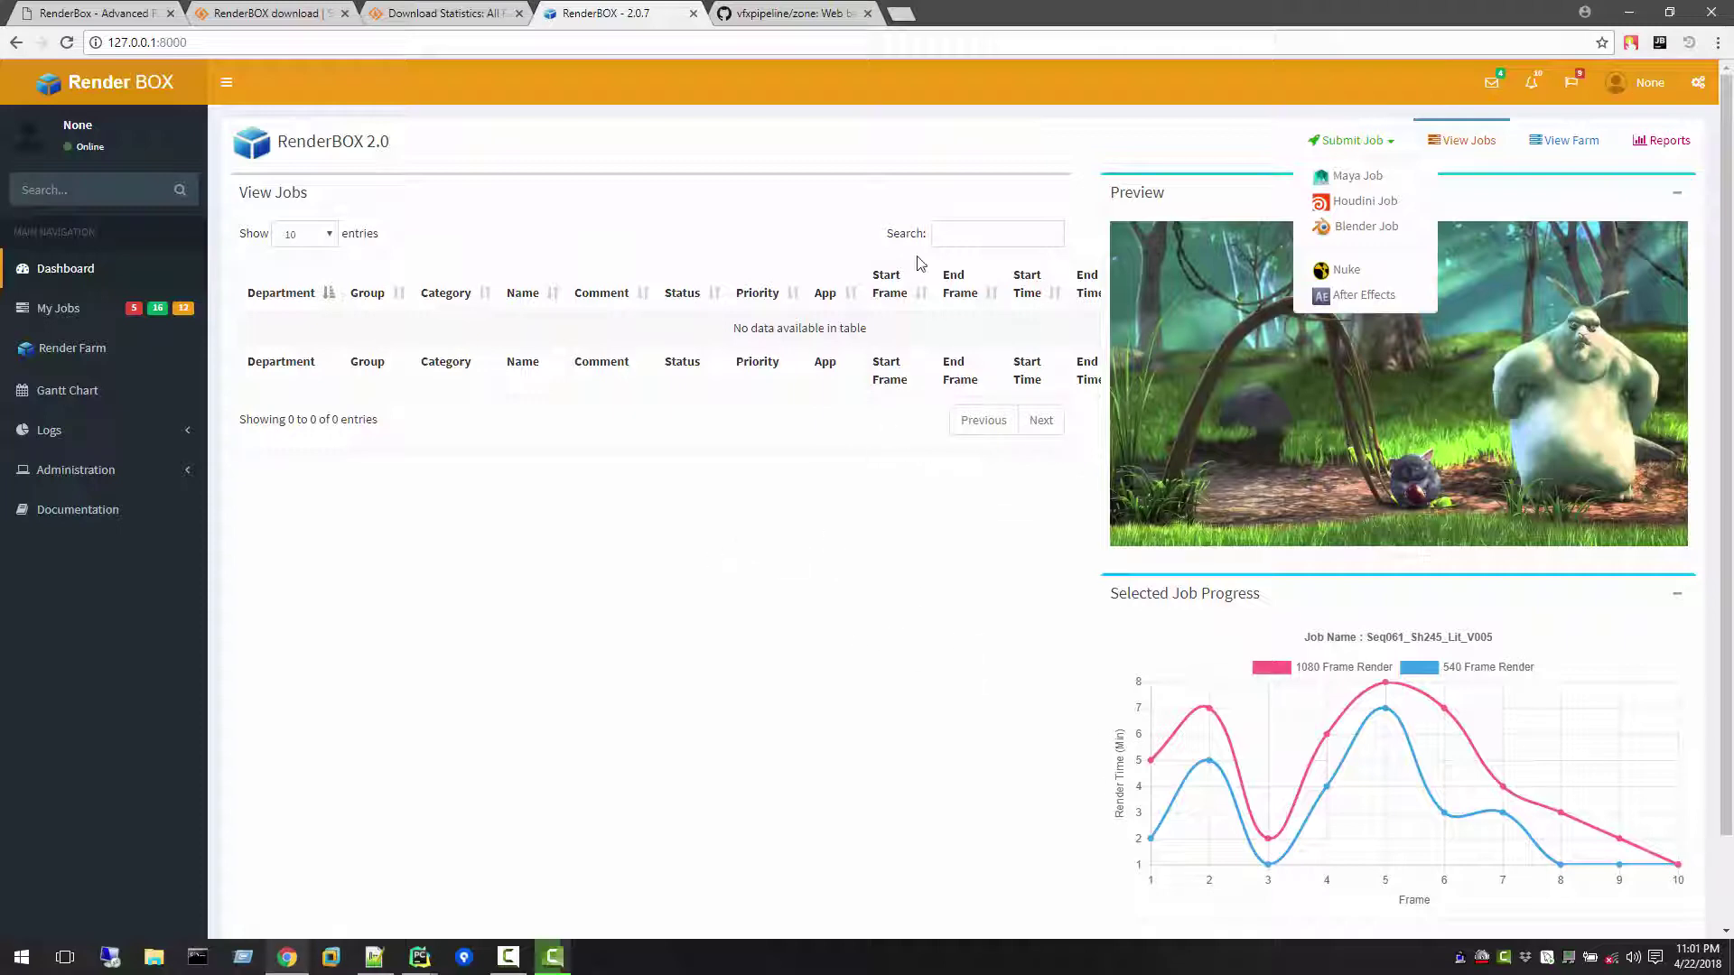
left_click(742, 343)
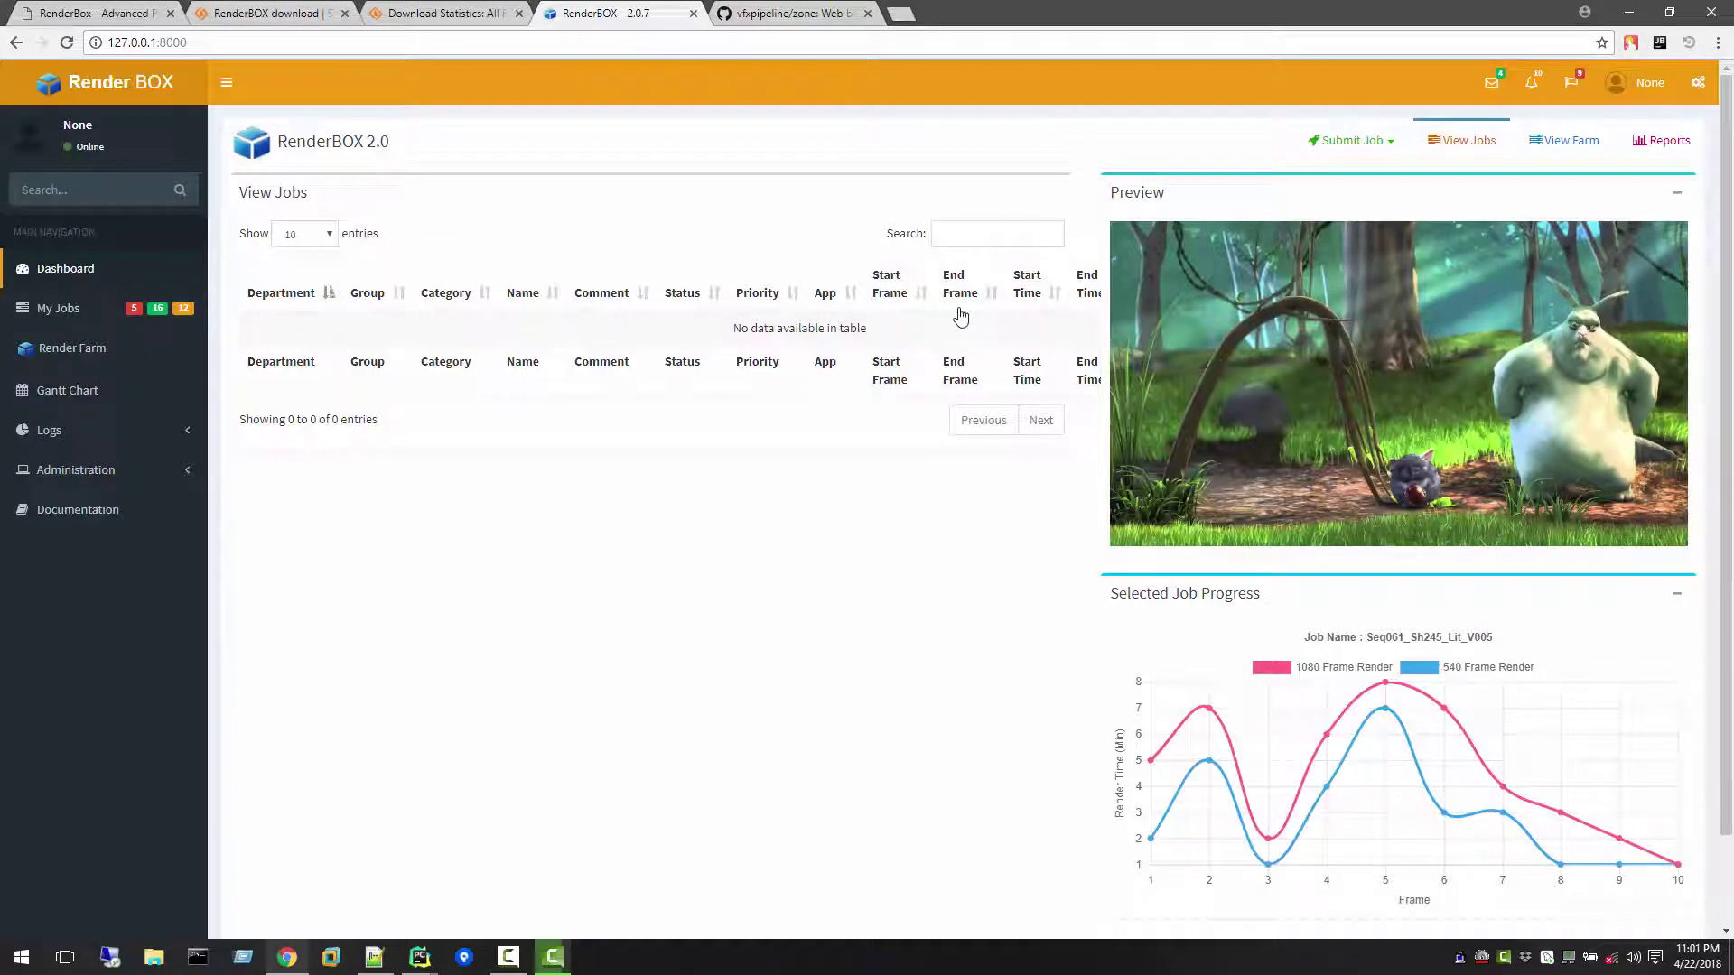
Show the render farm and select the ELITEBOOK client to display its resource usage chart
left_click(1576, 151)
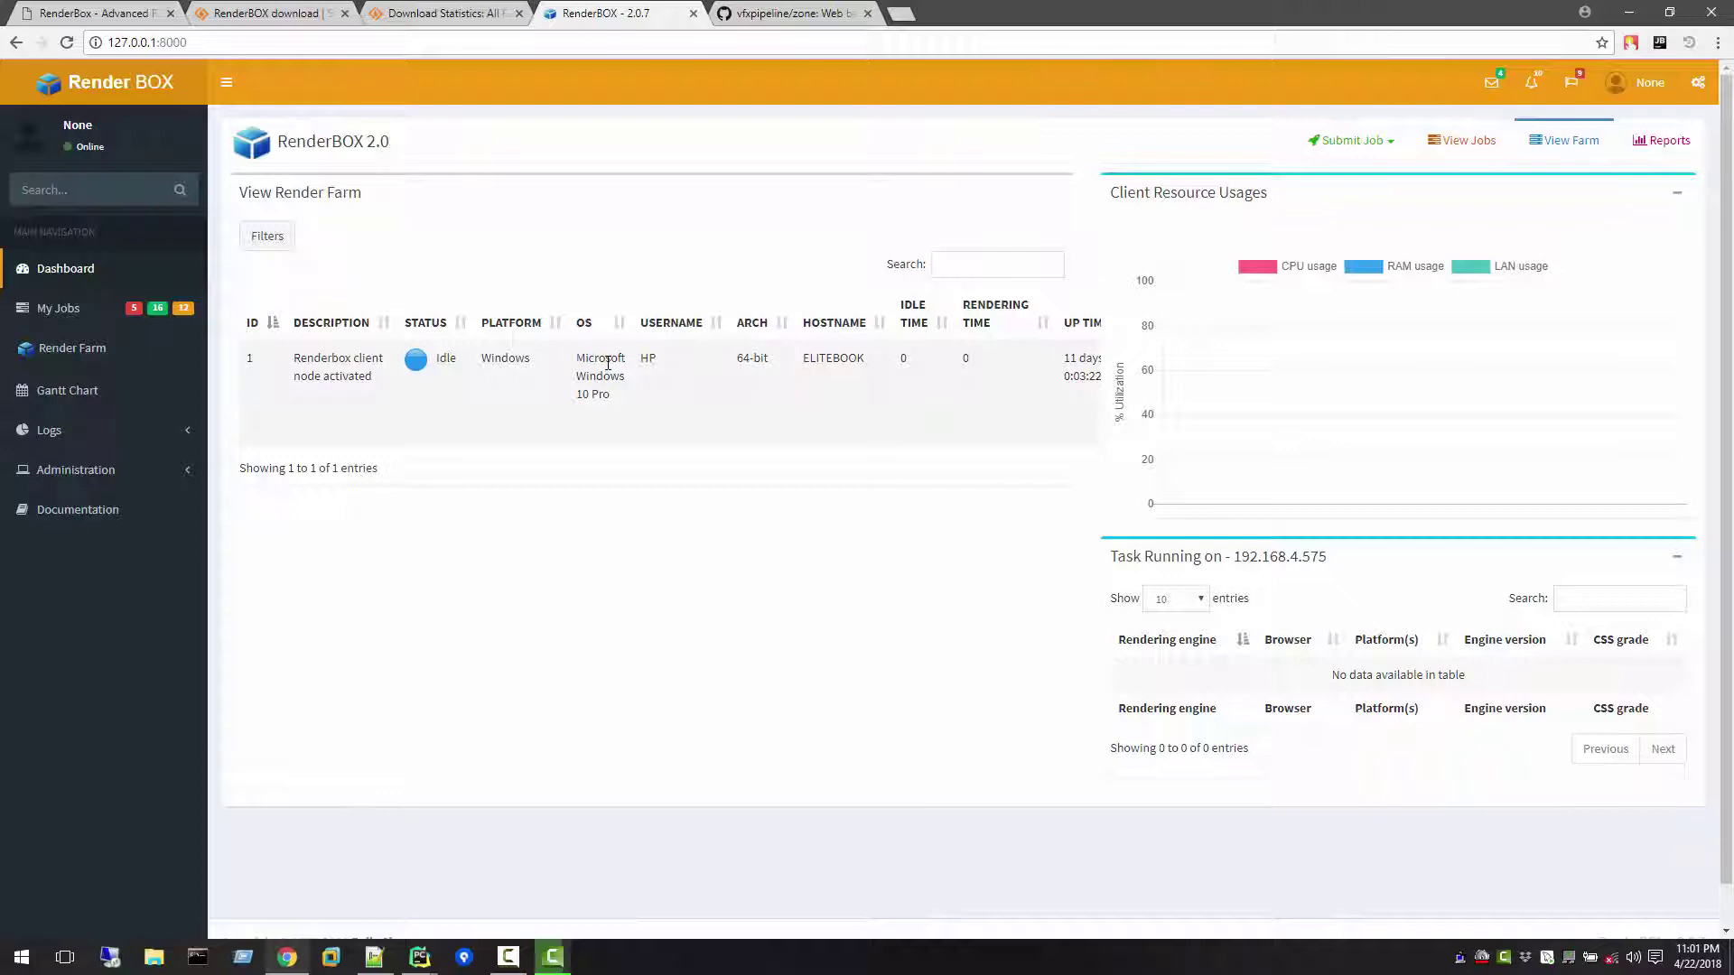
left_click(782, 374)
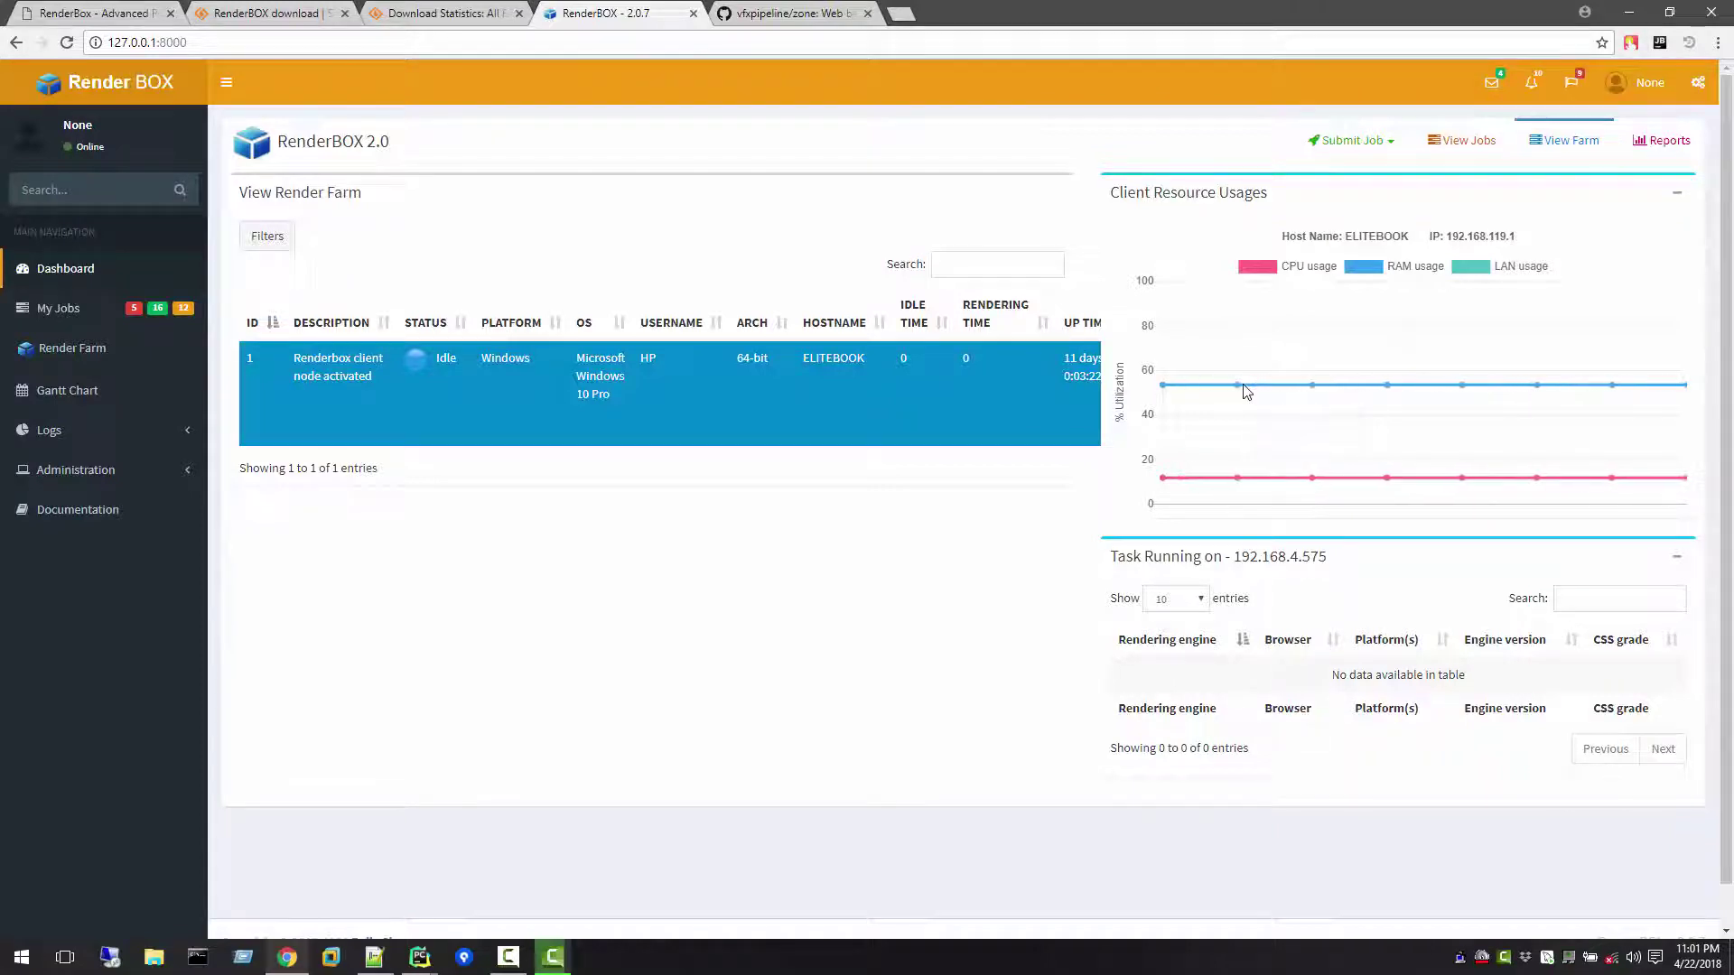
mouse_move(1245, 391)
Run renderboxTray from the client project in PyCharm and minimize that project's window
mouse_move(419, 955)
left_click(357, 843)
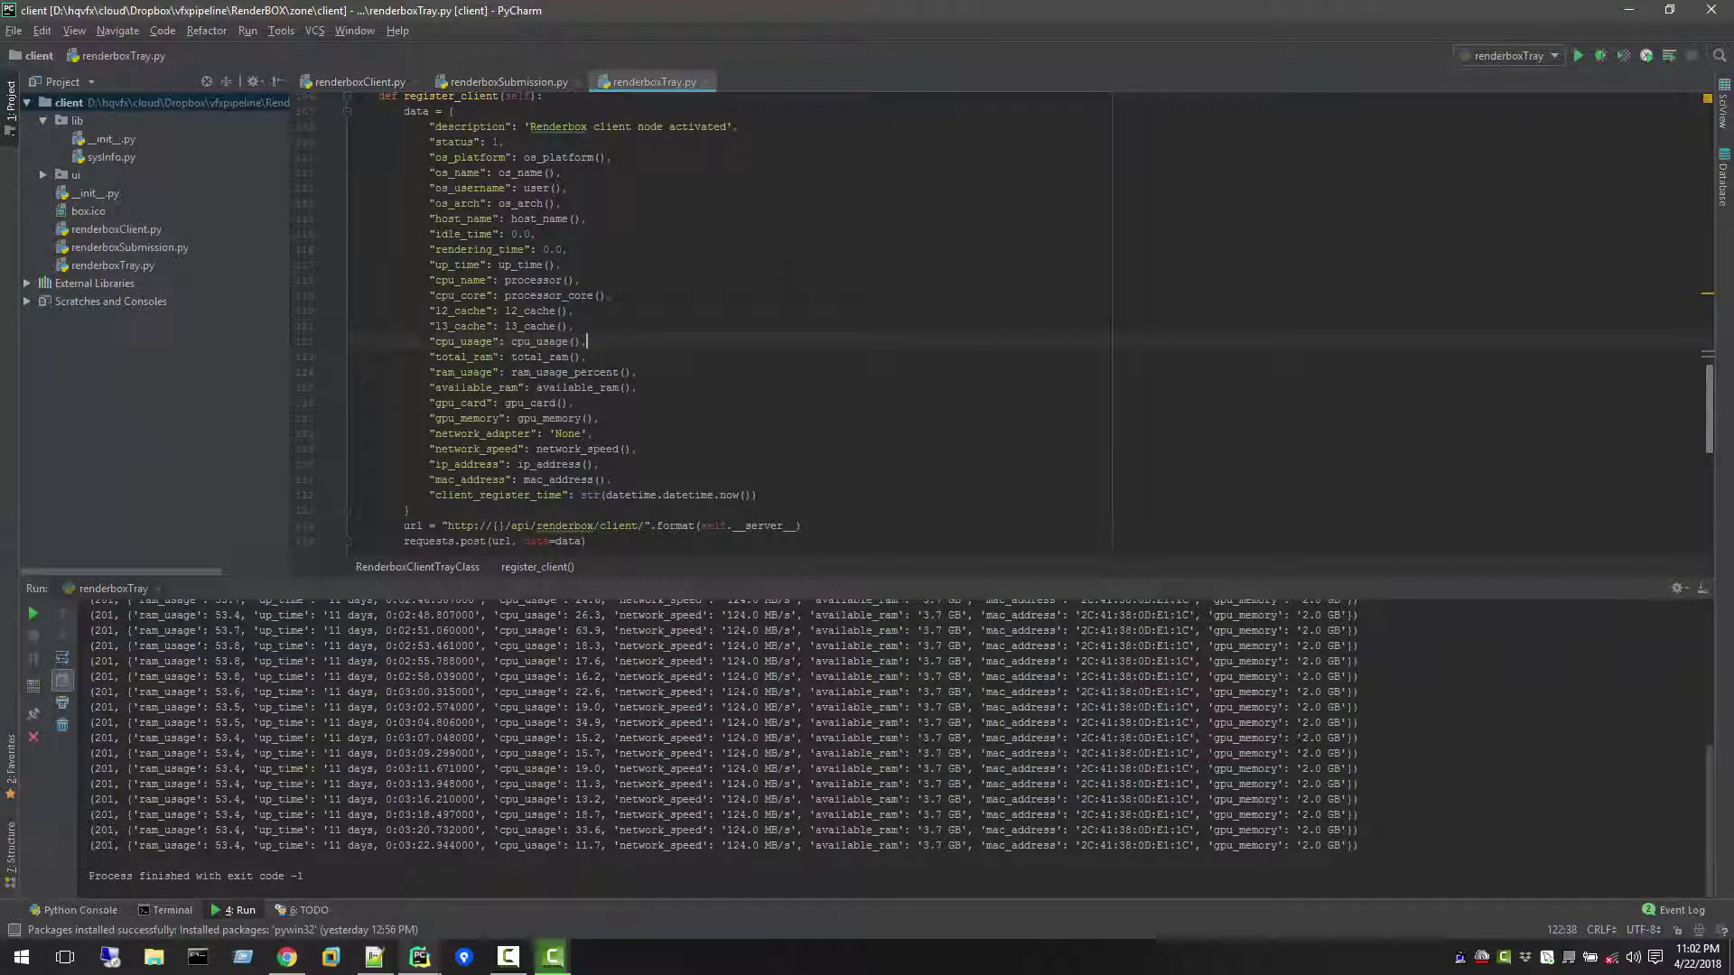
right_click(783, 273)
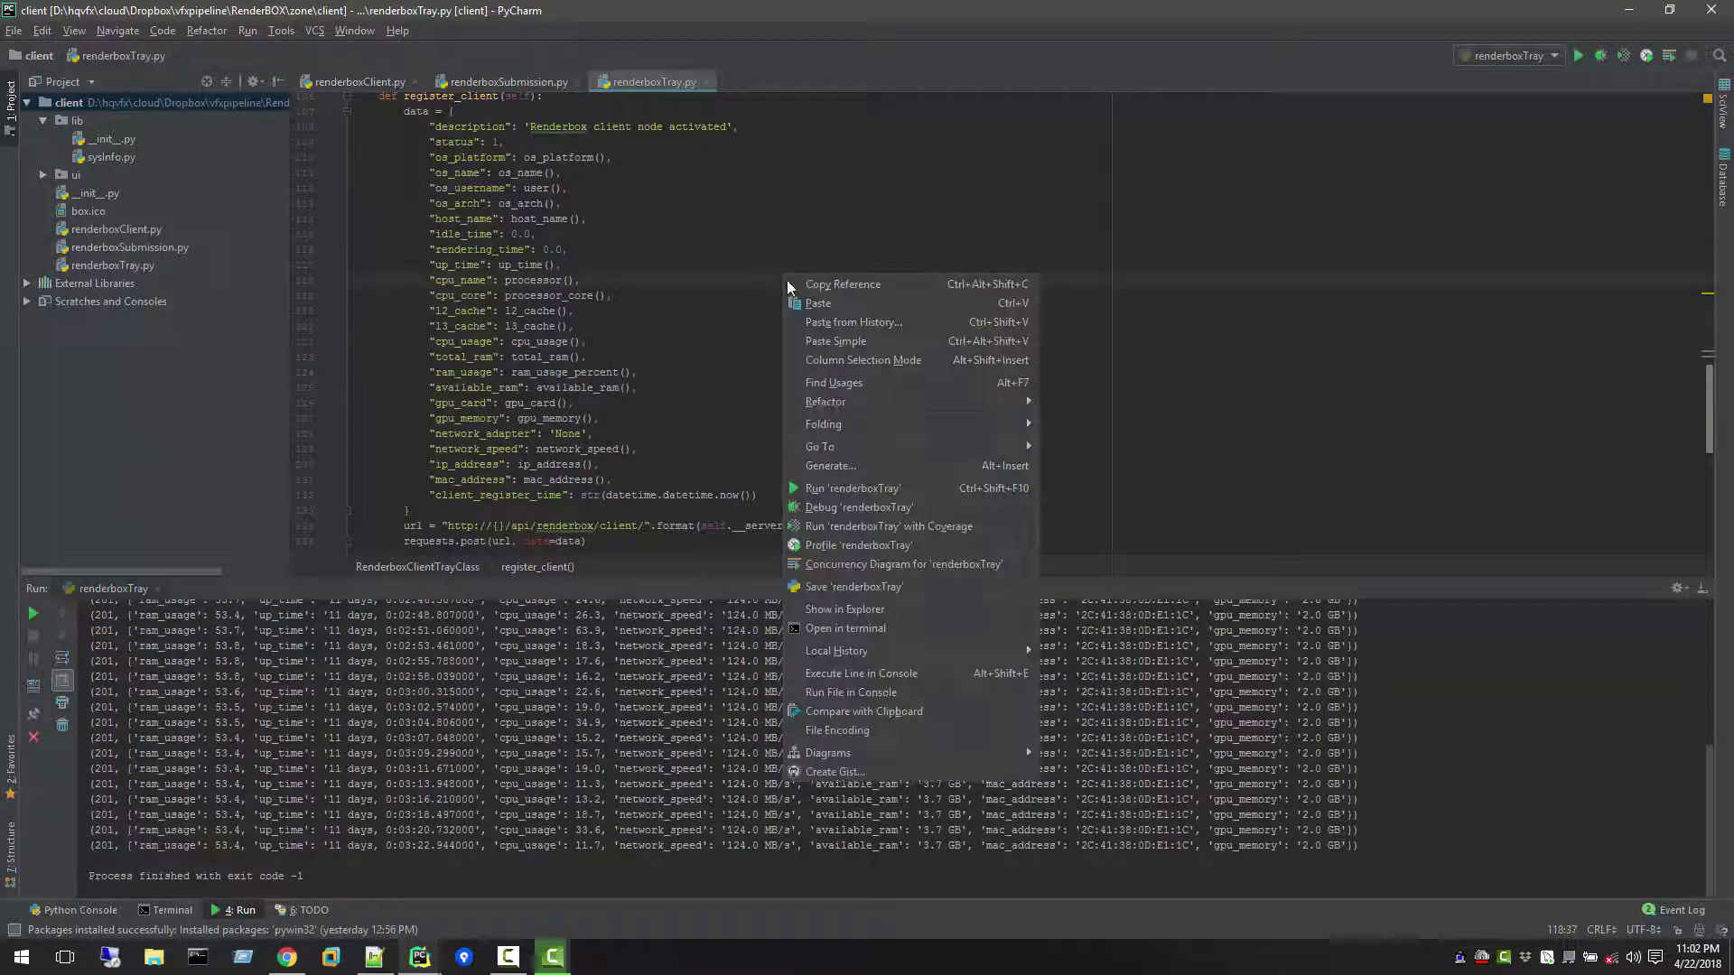
left_click(852, 493)
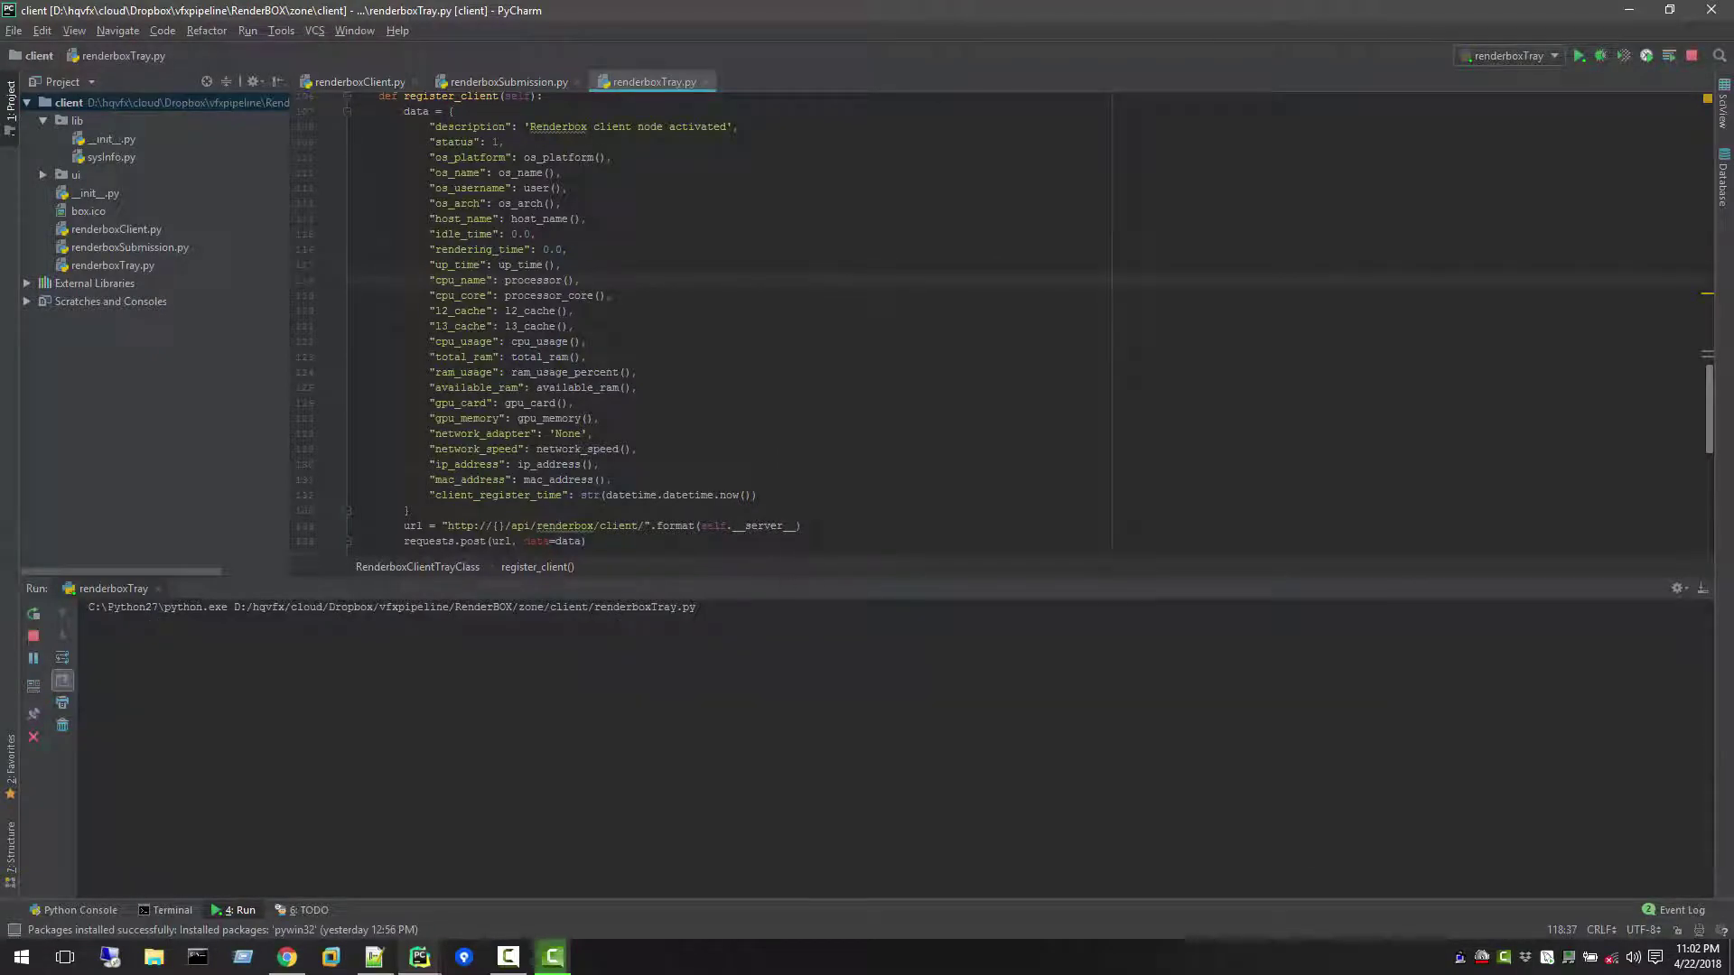
left_click(1630, 13)
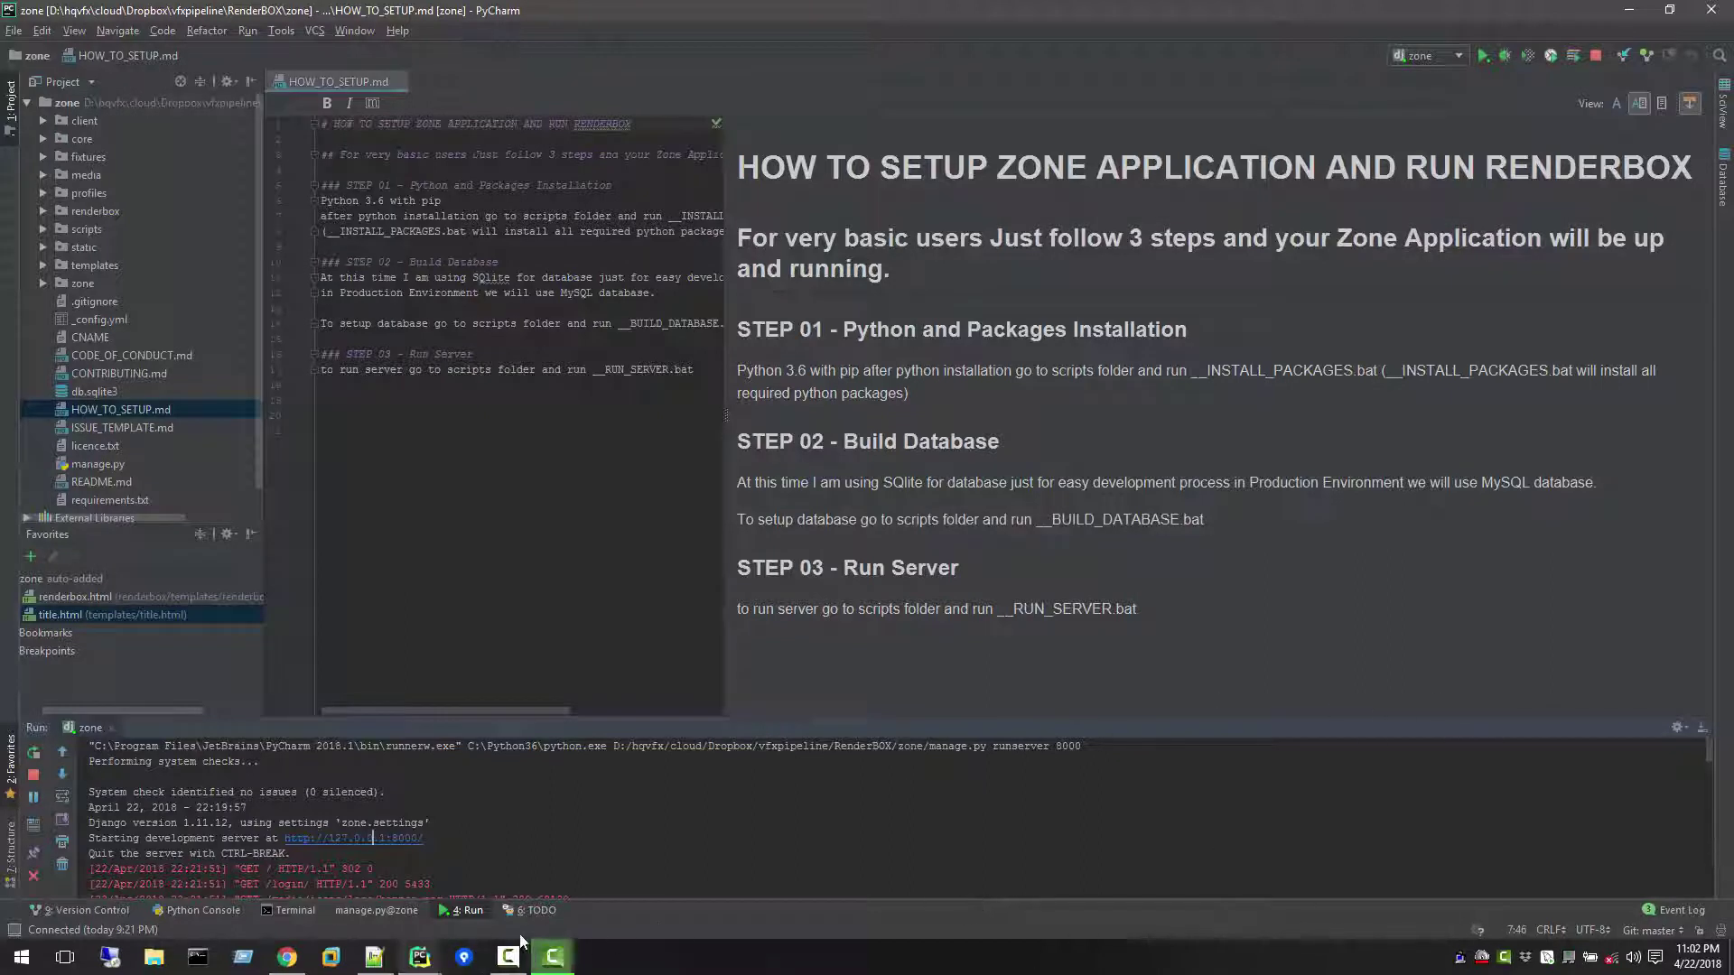
mouse_move(420, 957)
left_click(501, 903)
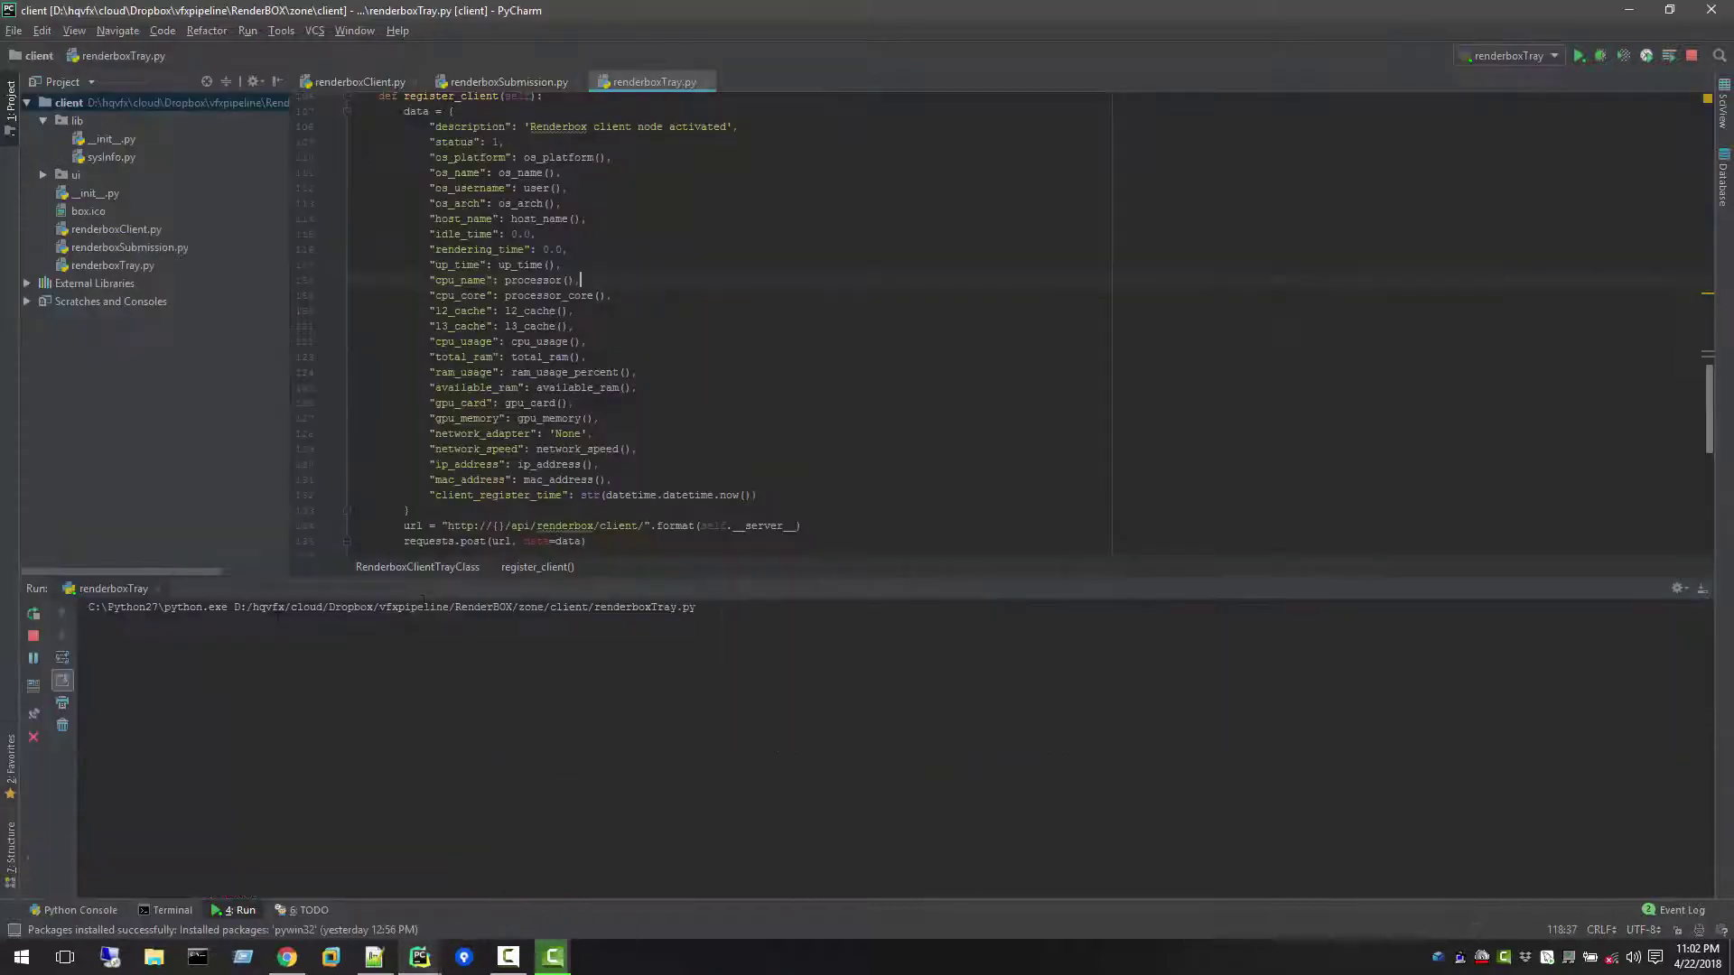
left_click(30, 621)
left_click(1628, 10)
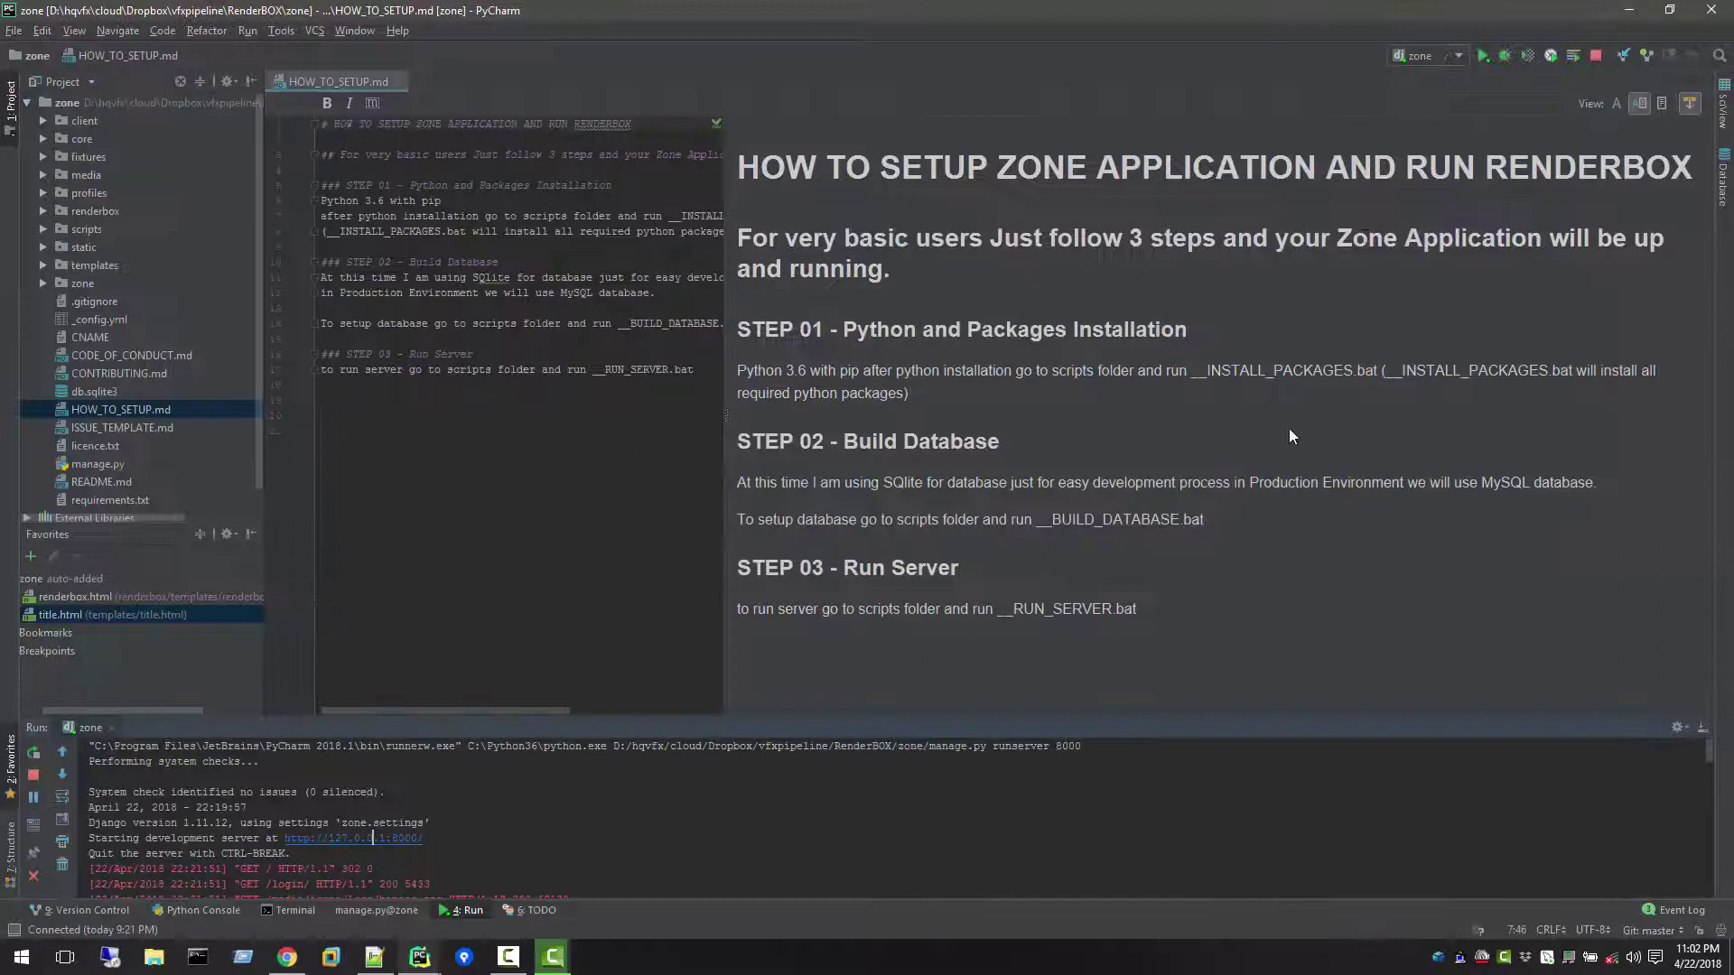
Open the RenderBOX client console from the tray client, review its jobs and client information, and close it
right_click(1442, 962)
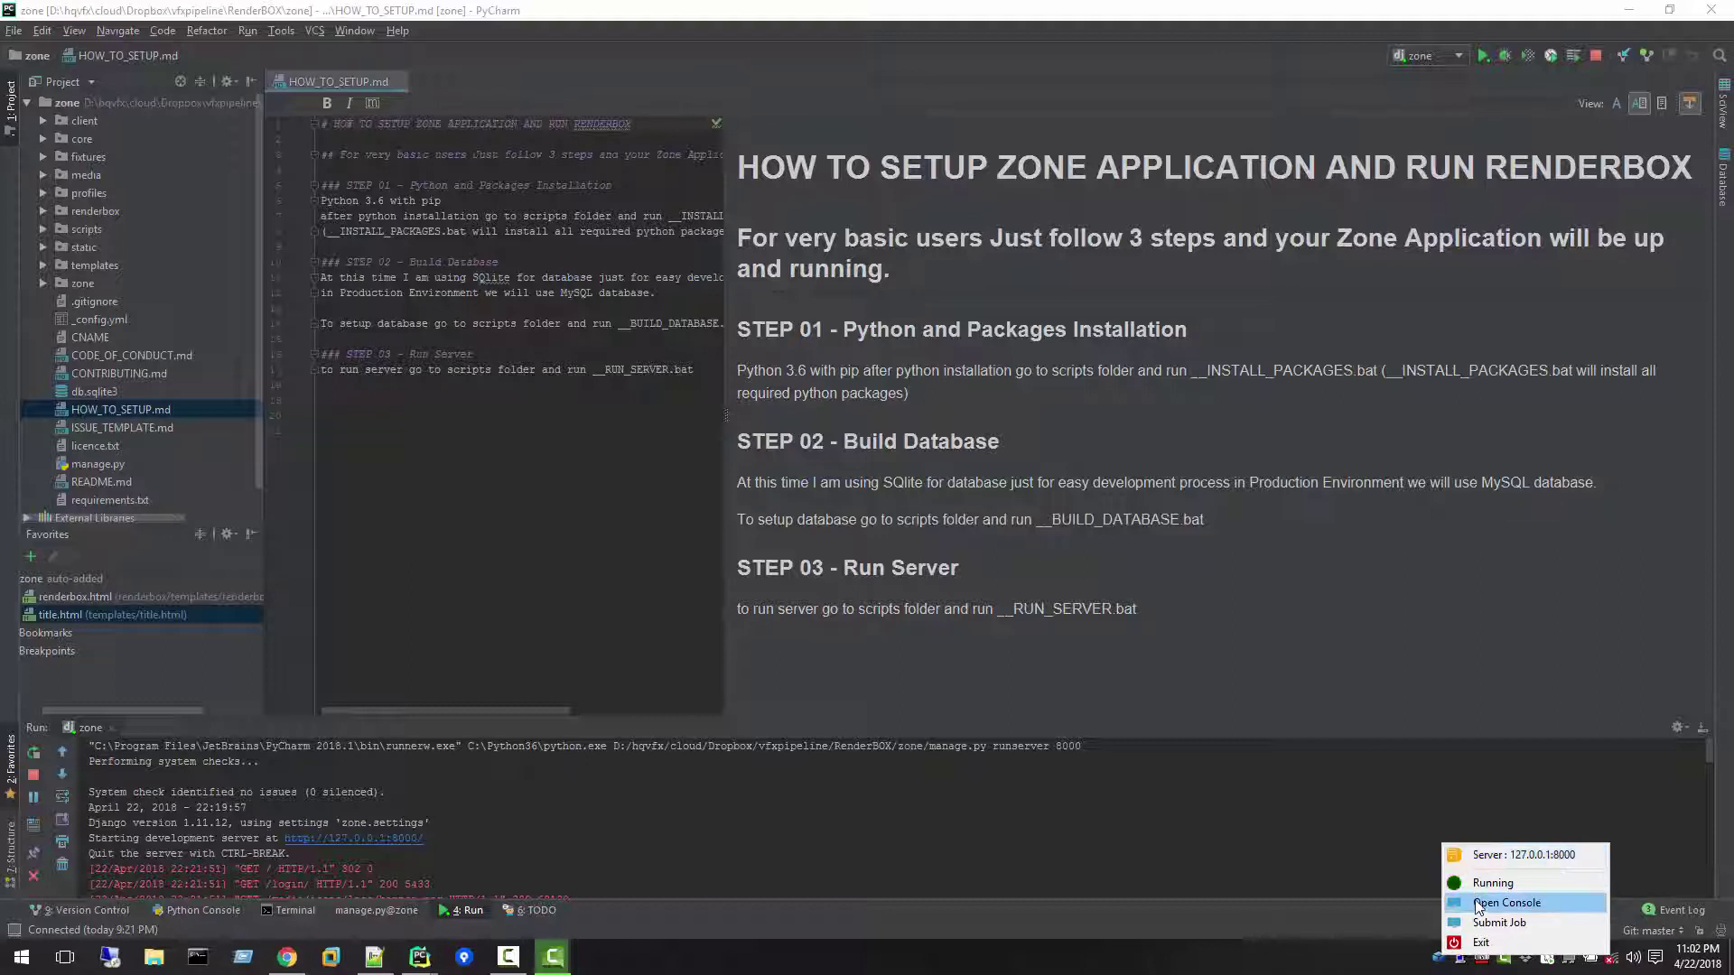
left_click(1481, 904)
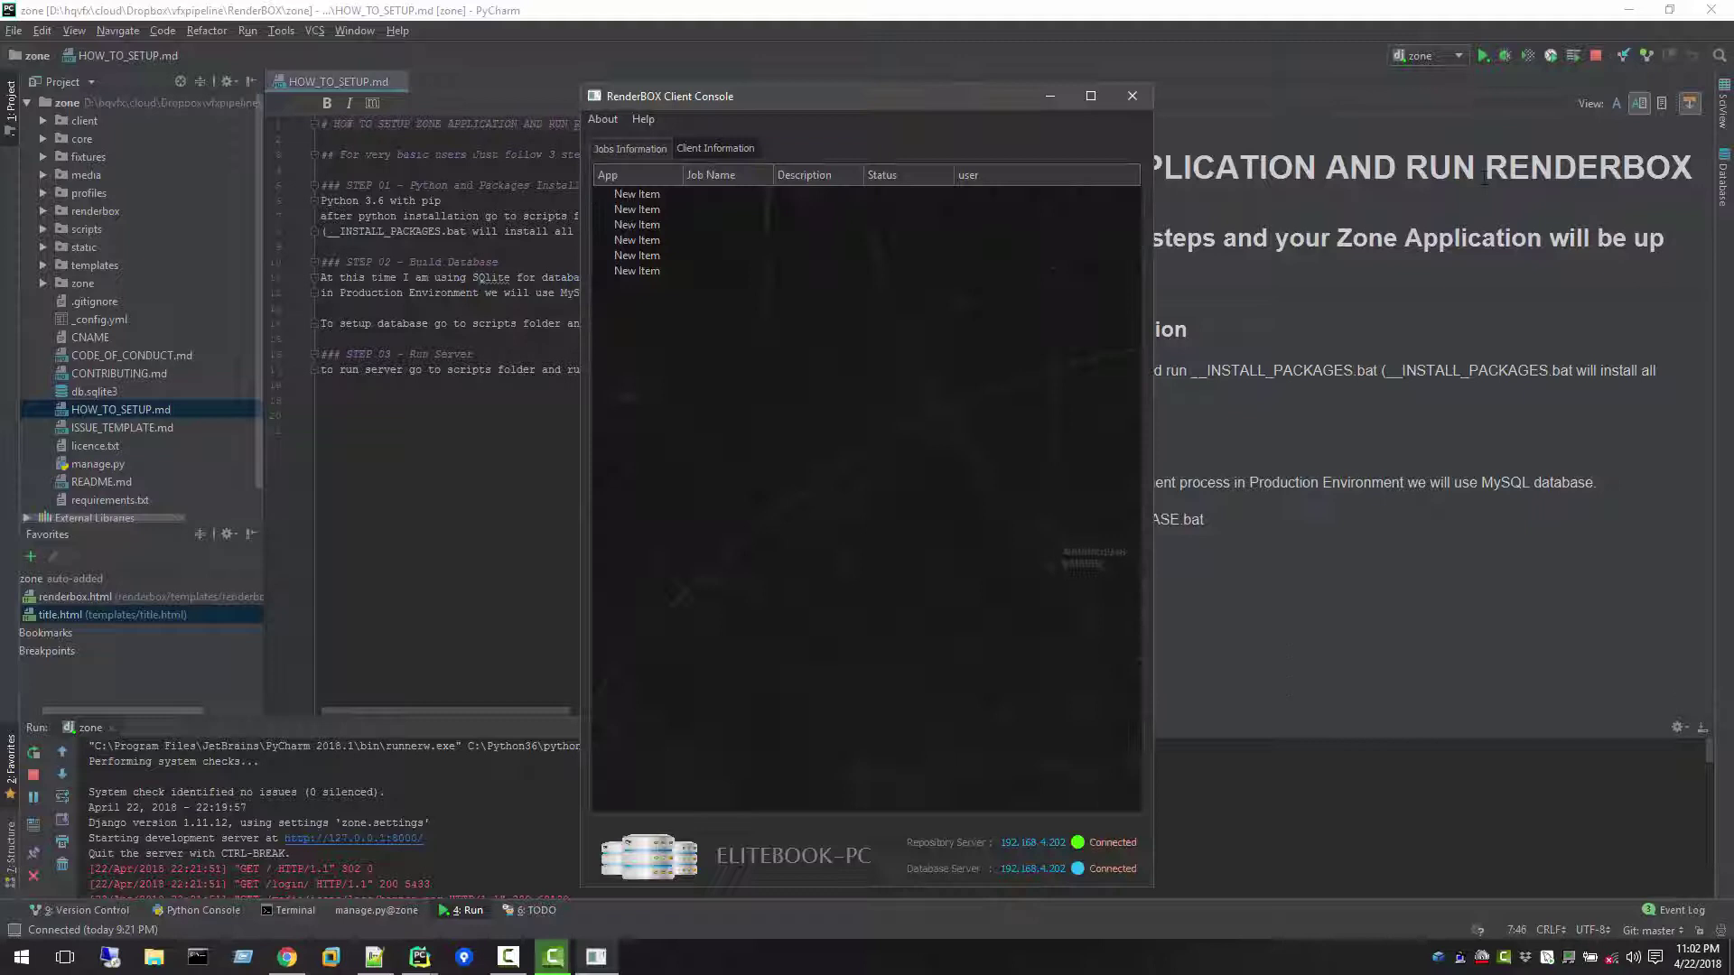
left_click(701, 151)
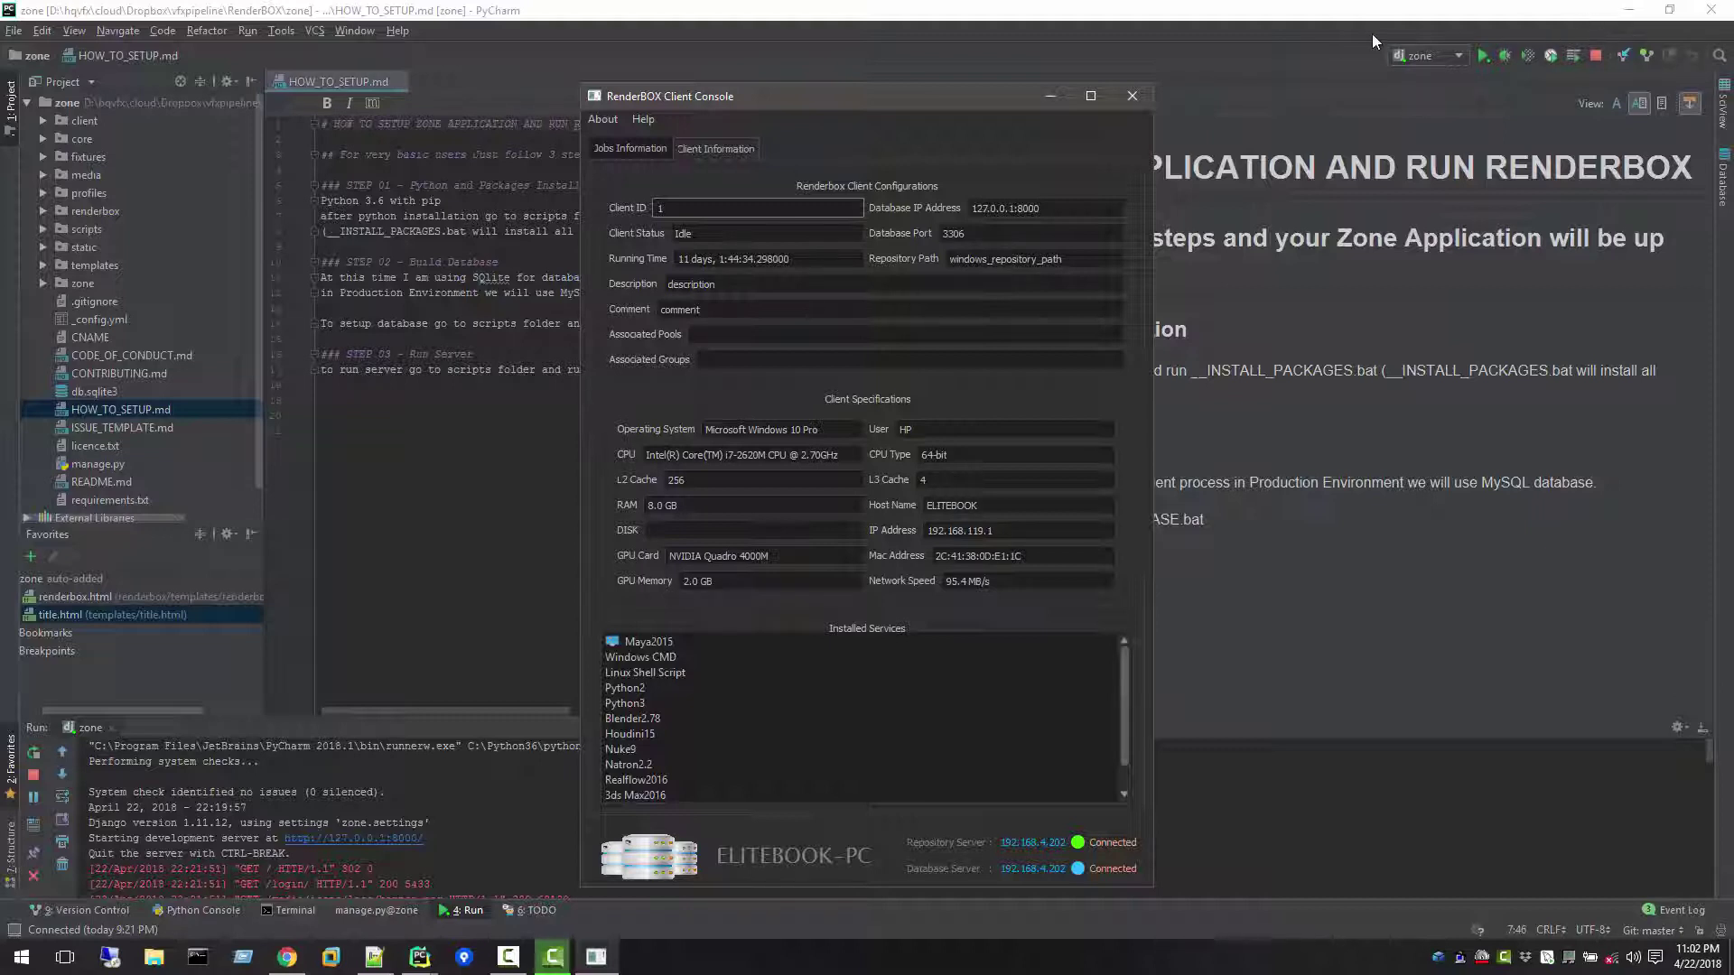
left_click_drag(943, 98, 883, 94)
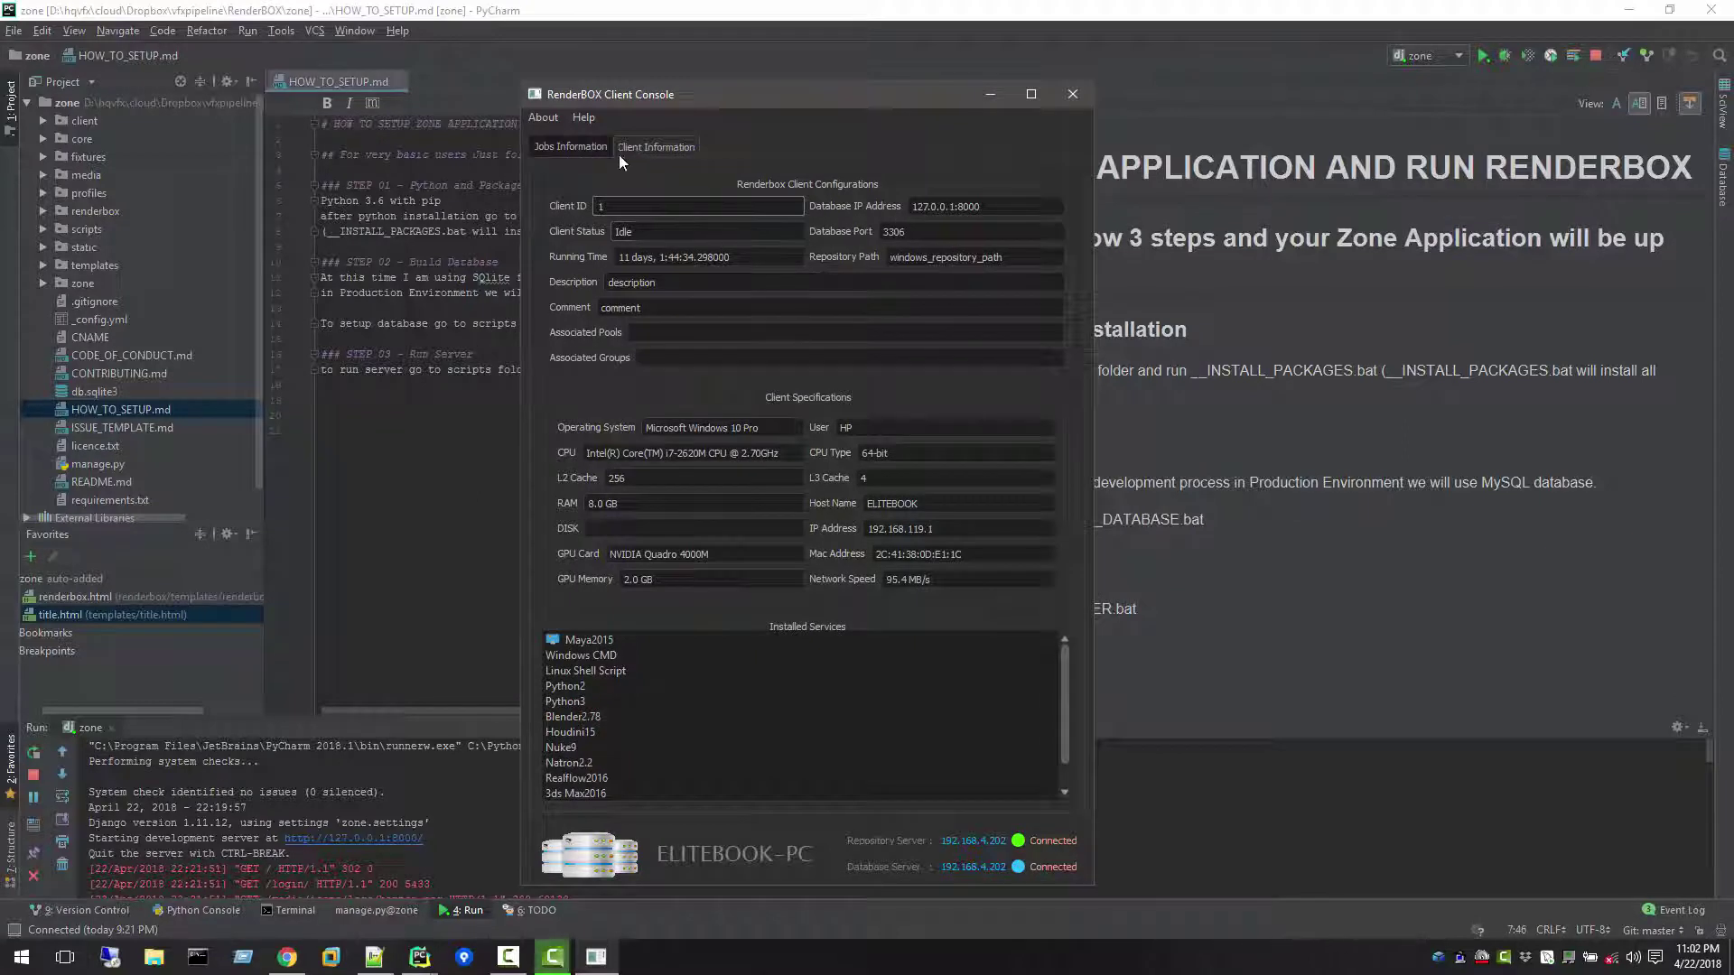
left_click(581, 150)
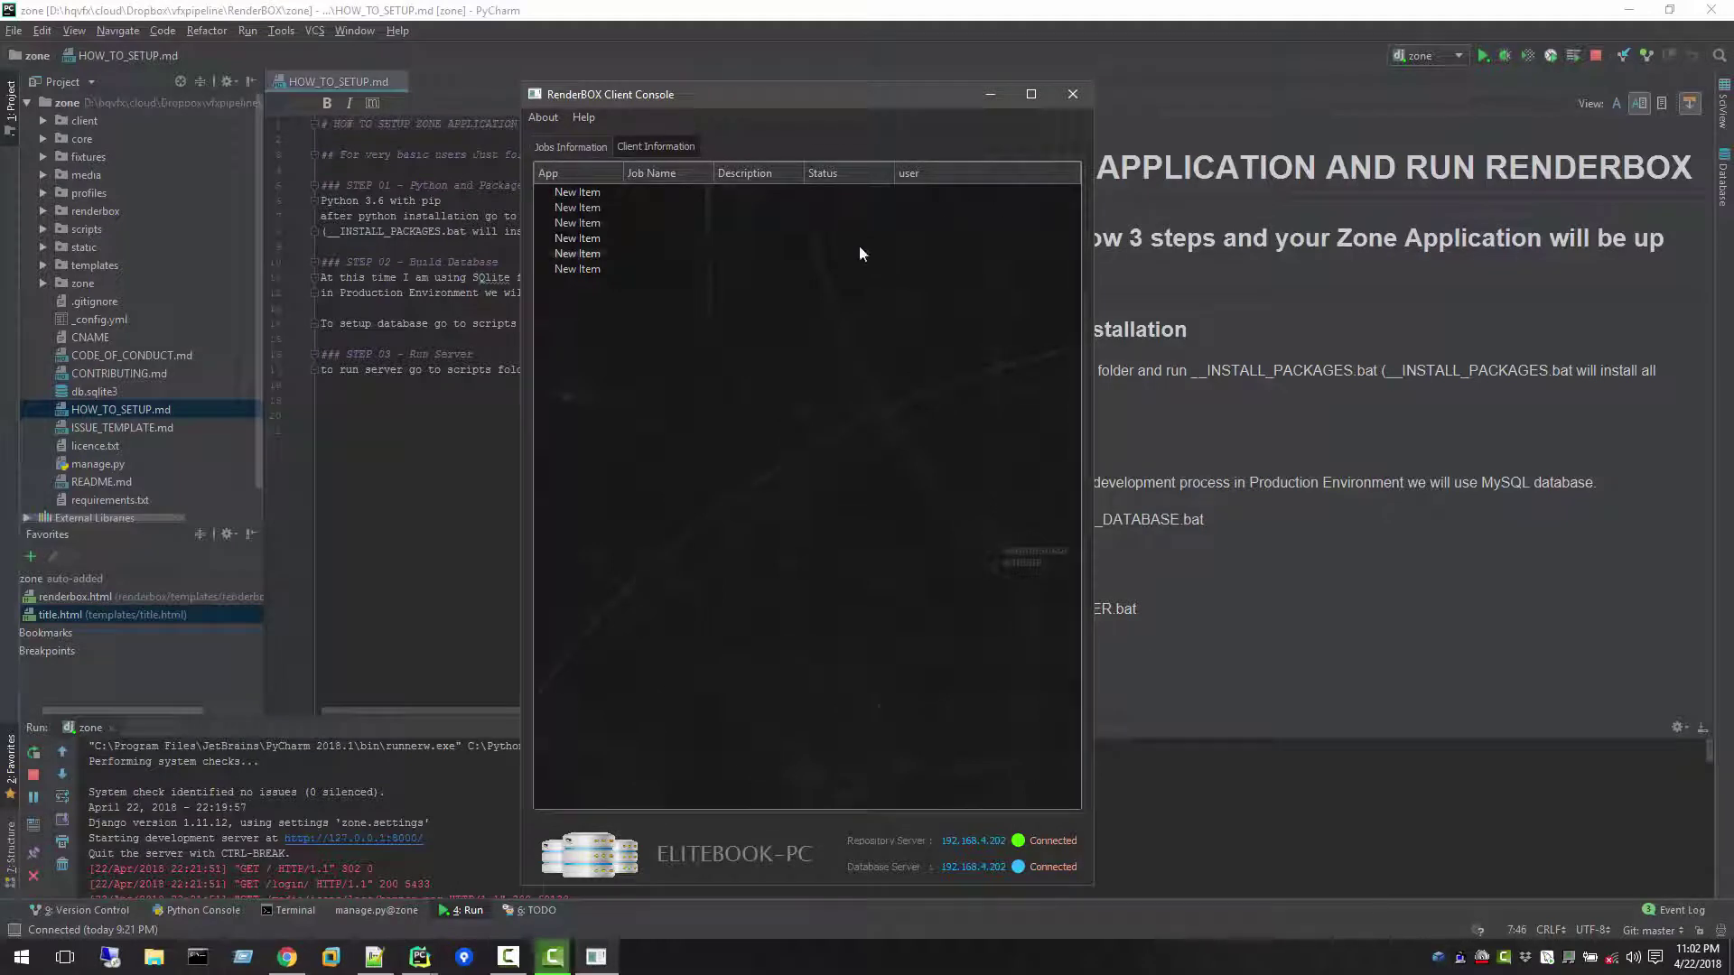
left_click(670, 150)
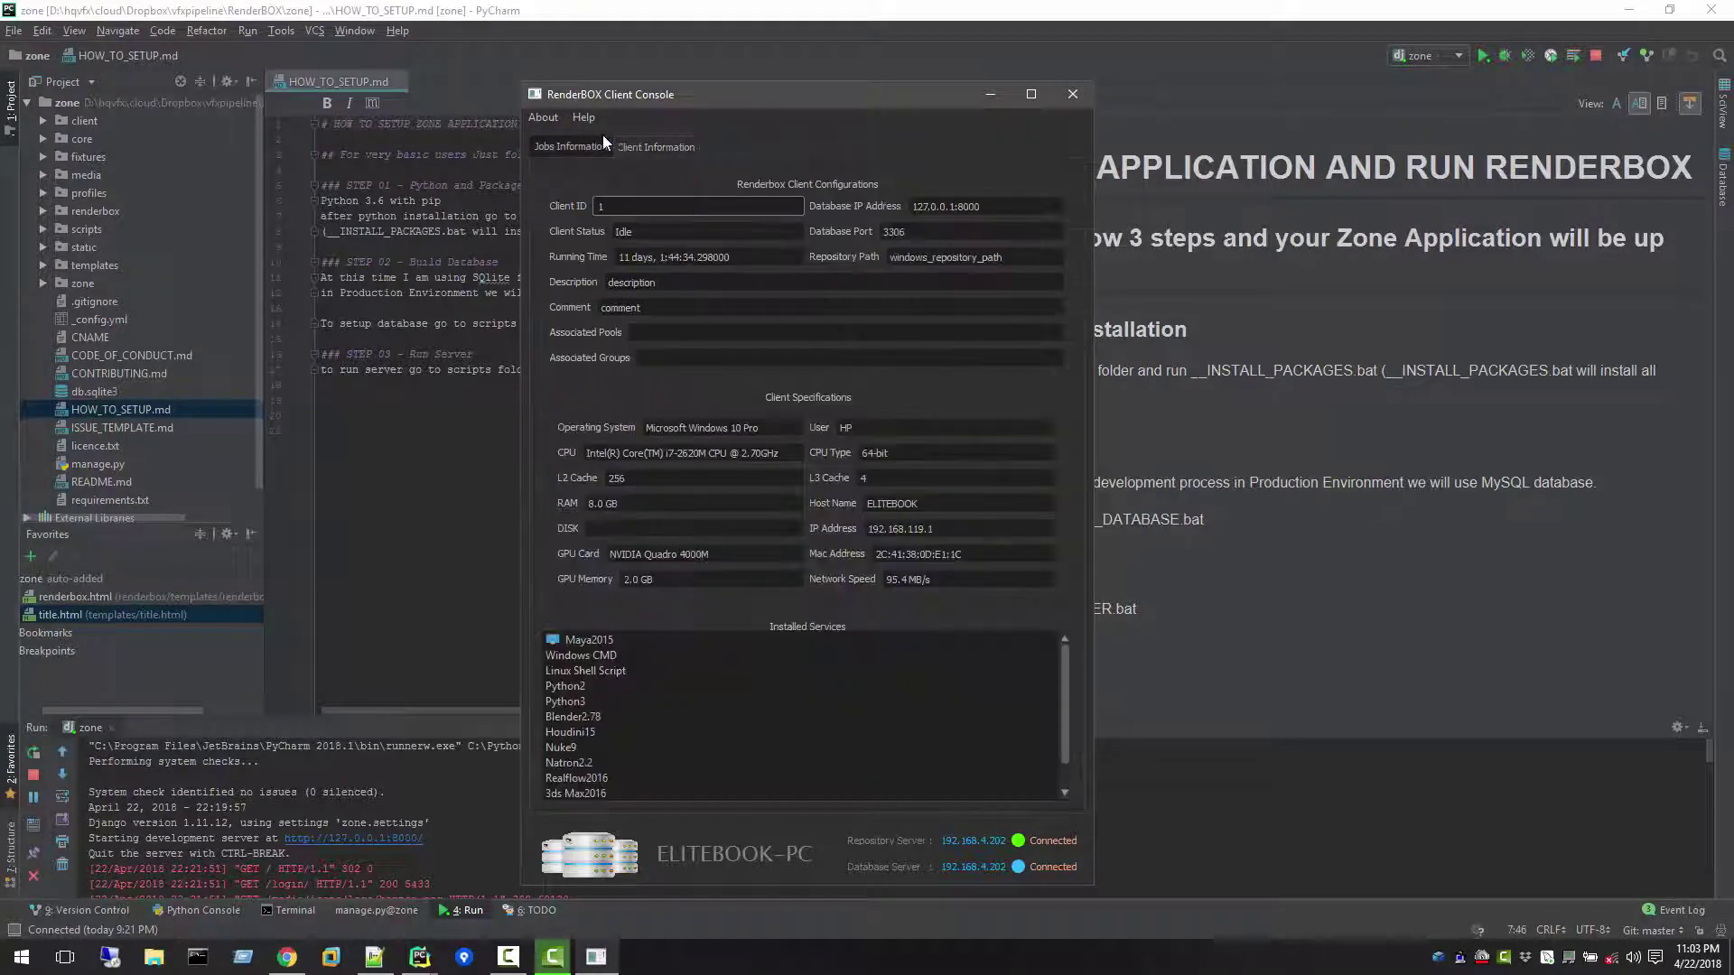
left_click(593, 144)
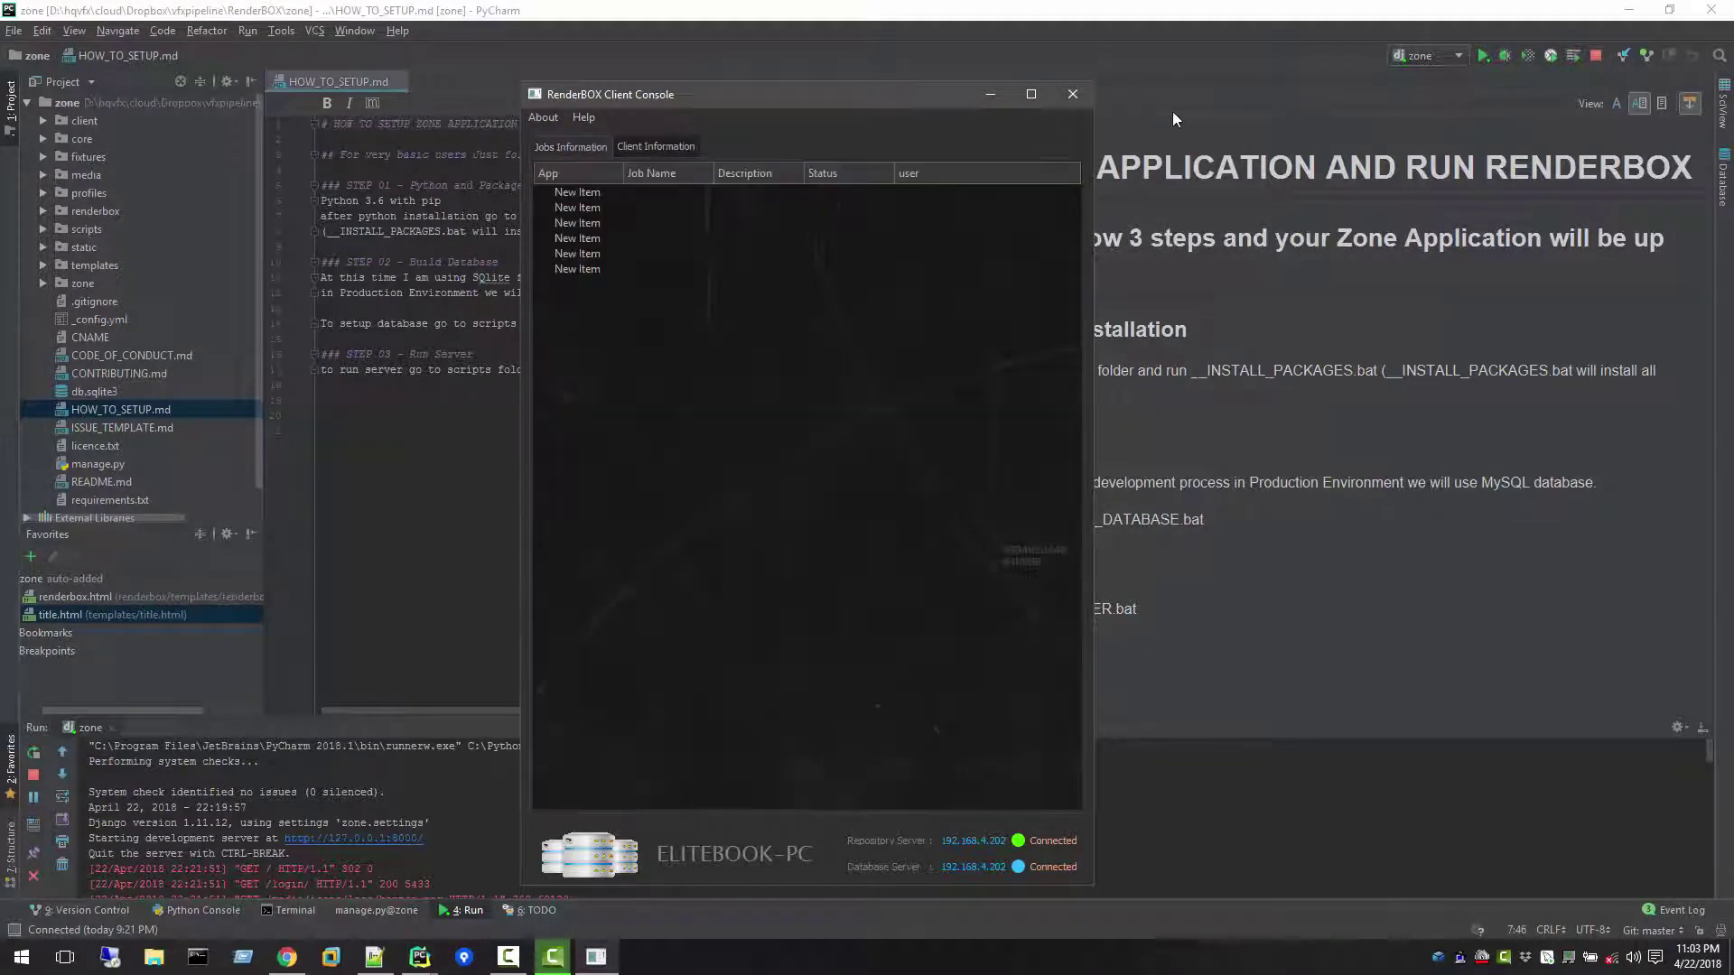
left_click(1073, 93)
Open the render submission form from the RenderBOX tray client, look over its fields and close it
right_click(1459, 966)
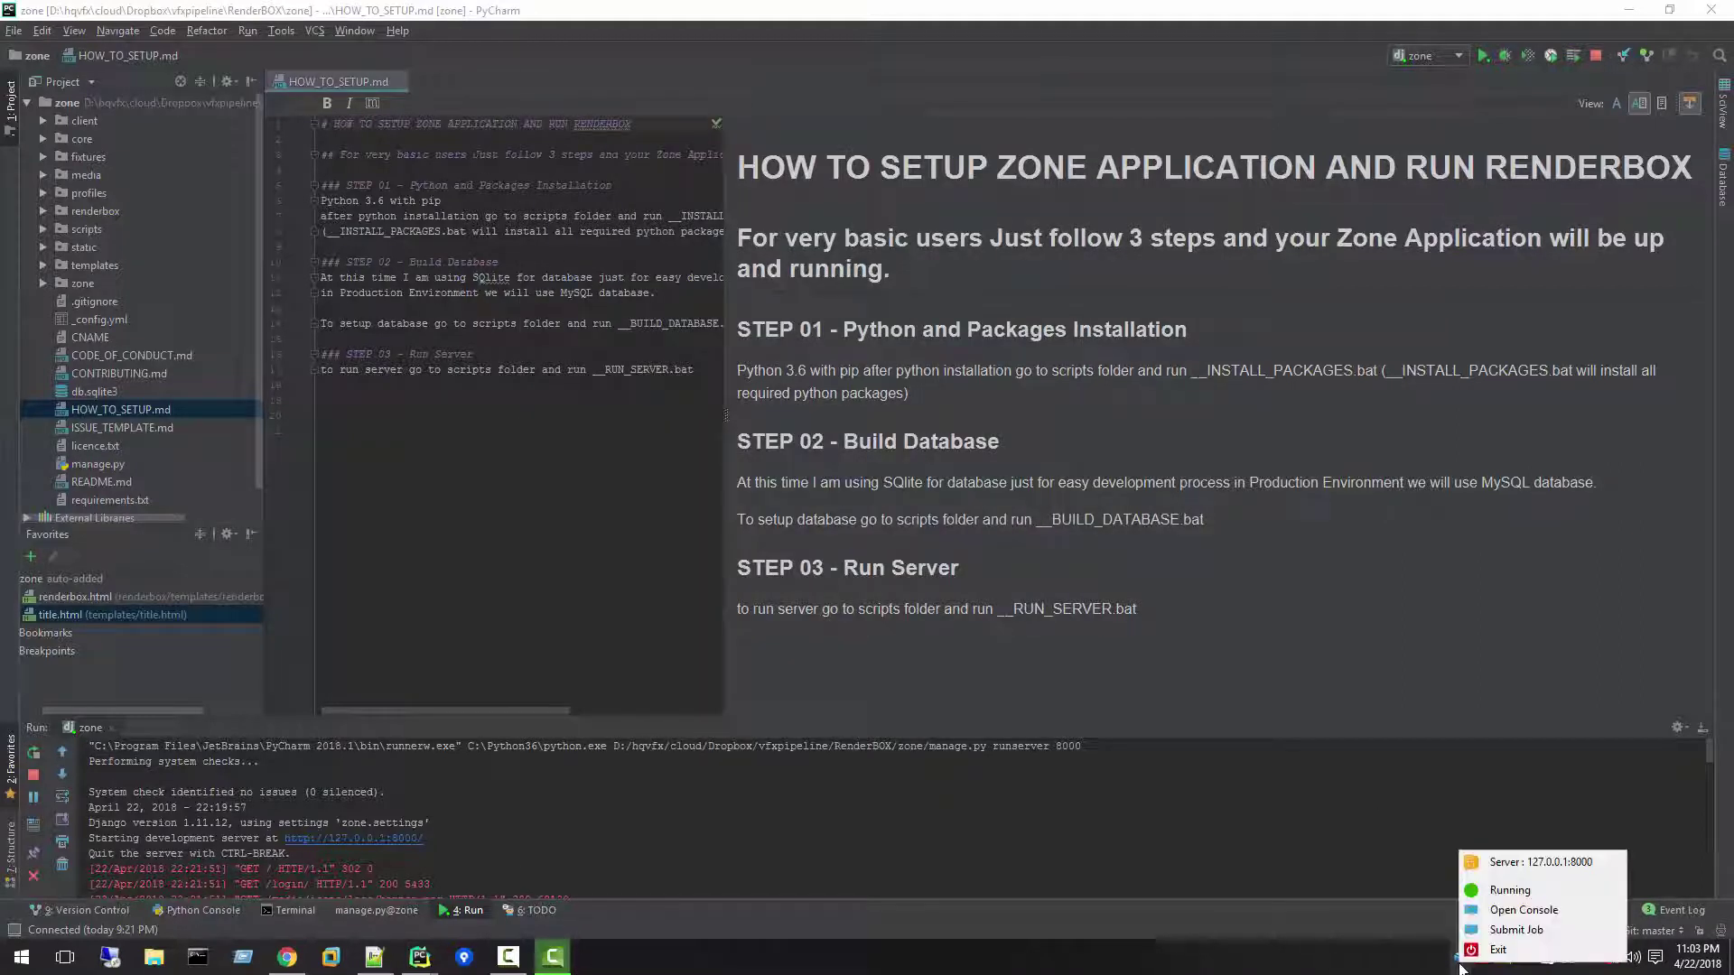
left_click(1516, 929)
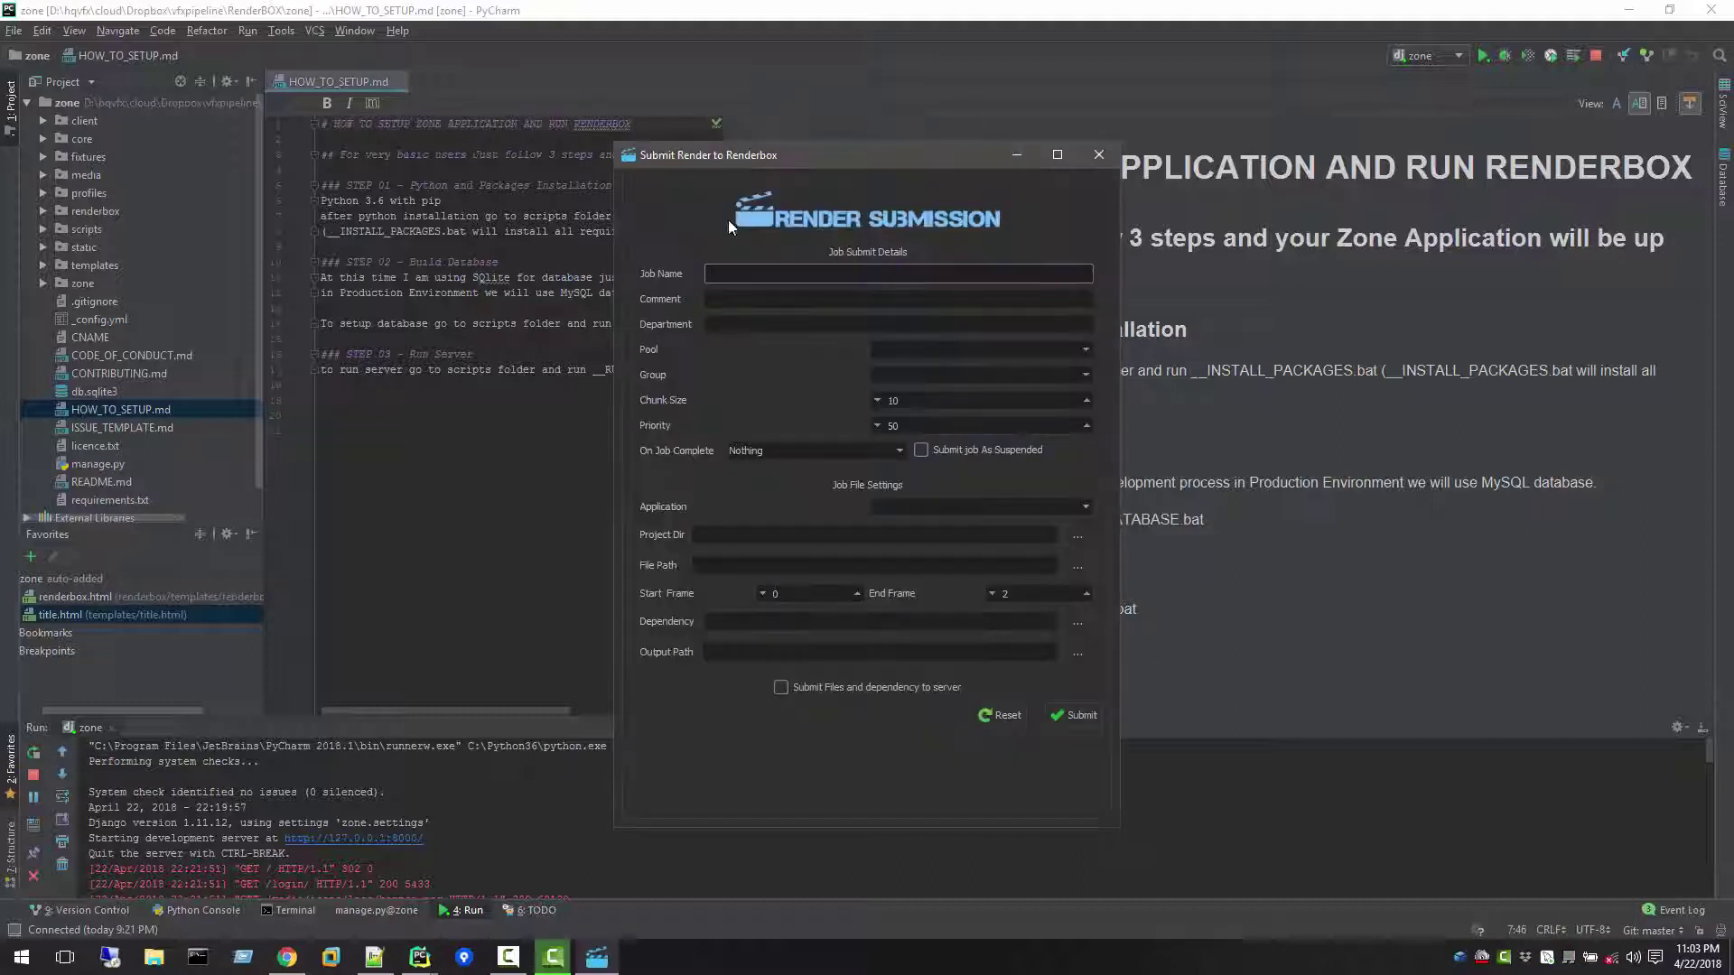
left_click(1096, 157)
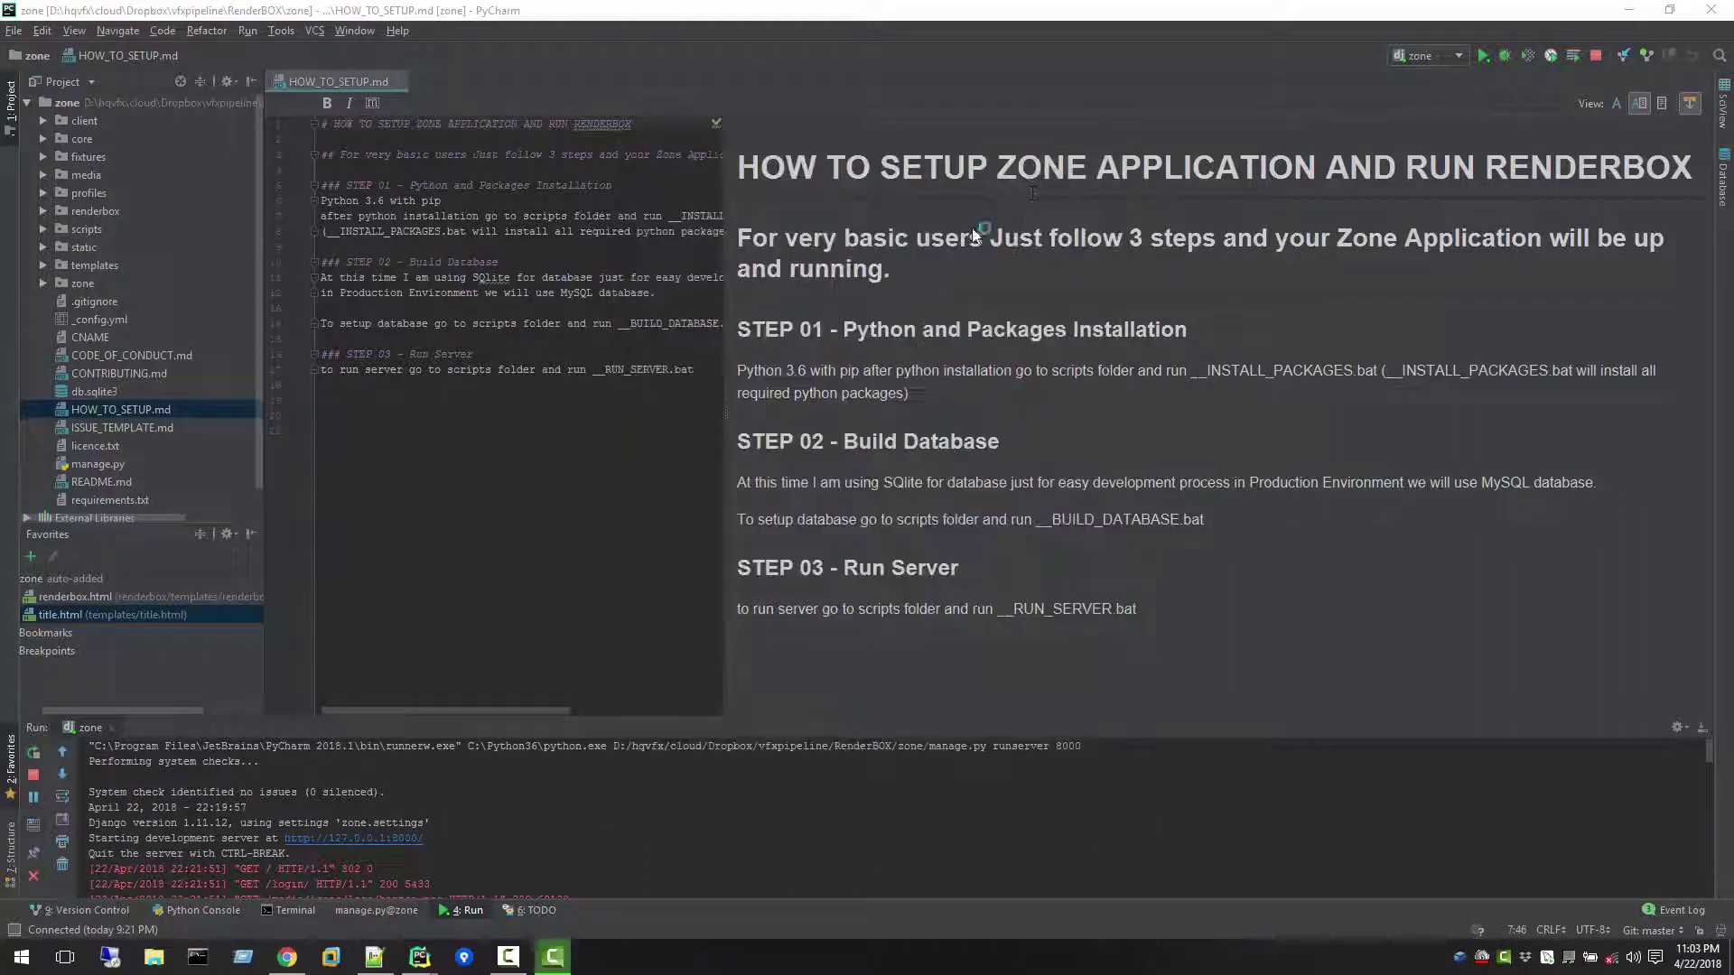
Switch to Chrome and compare the farm's resource usage chart with Task Manager's CPU performance graph, then minimize Task Manager
left_click(287, 959)
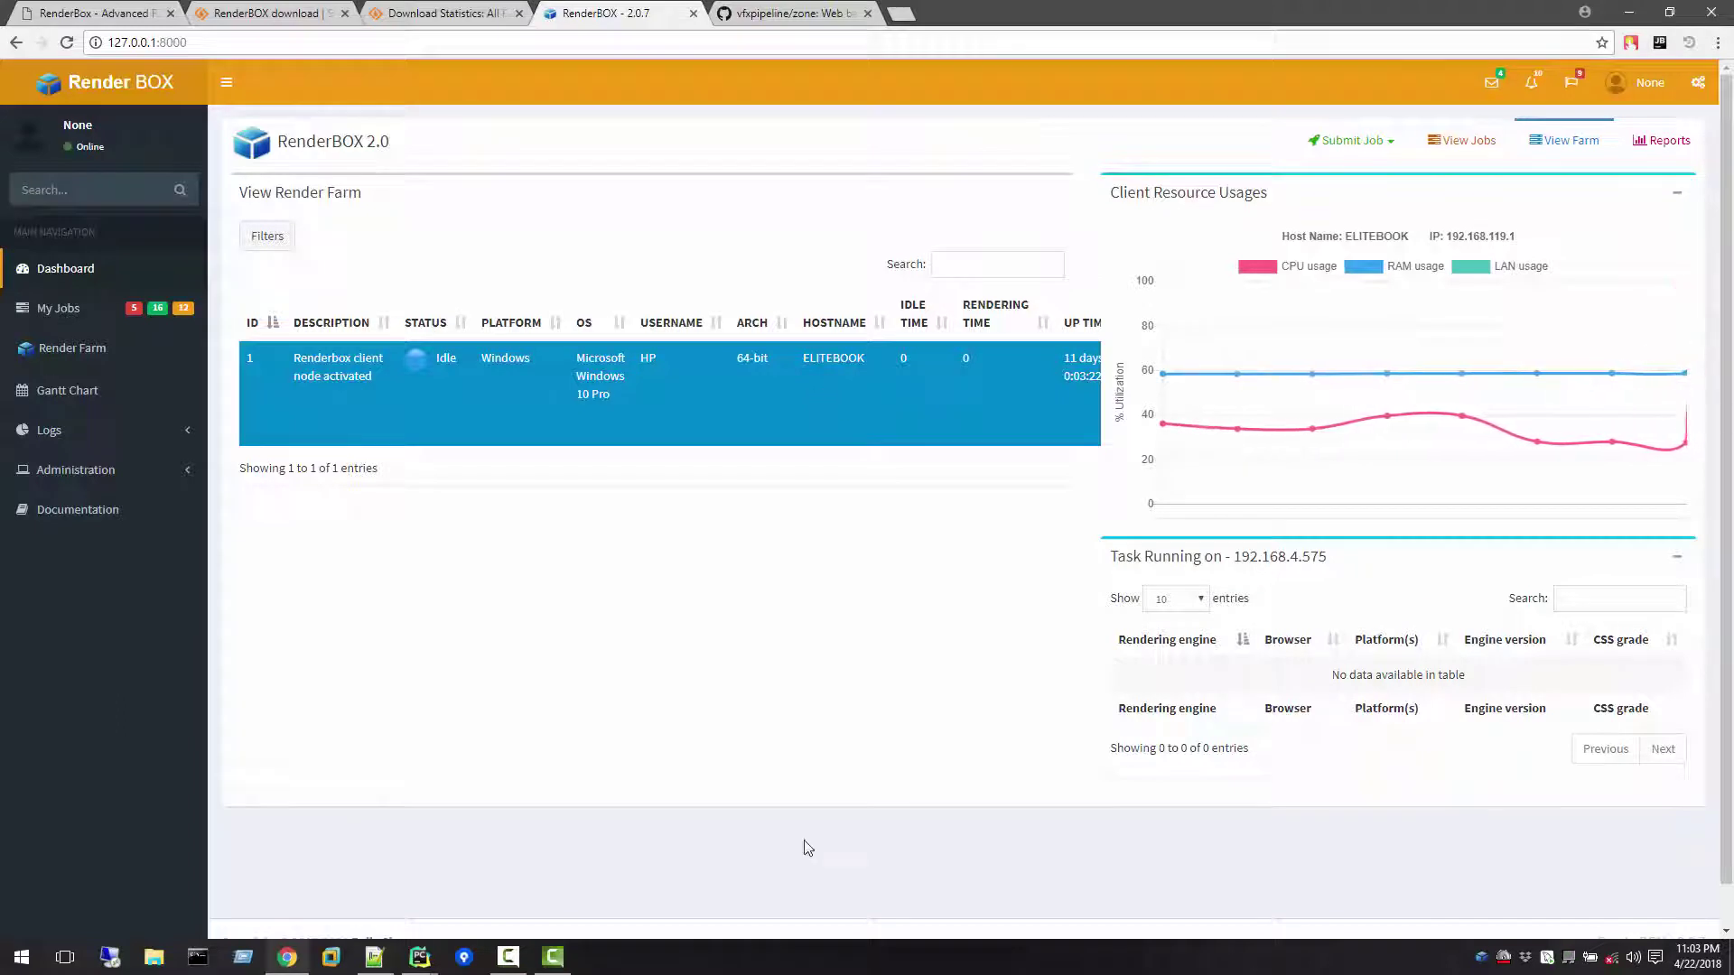
right_click(788, 955)
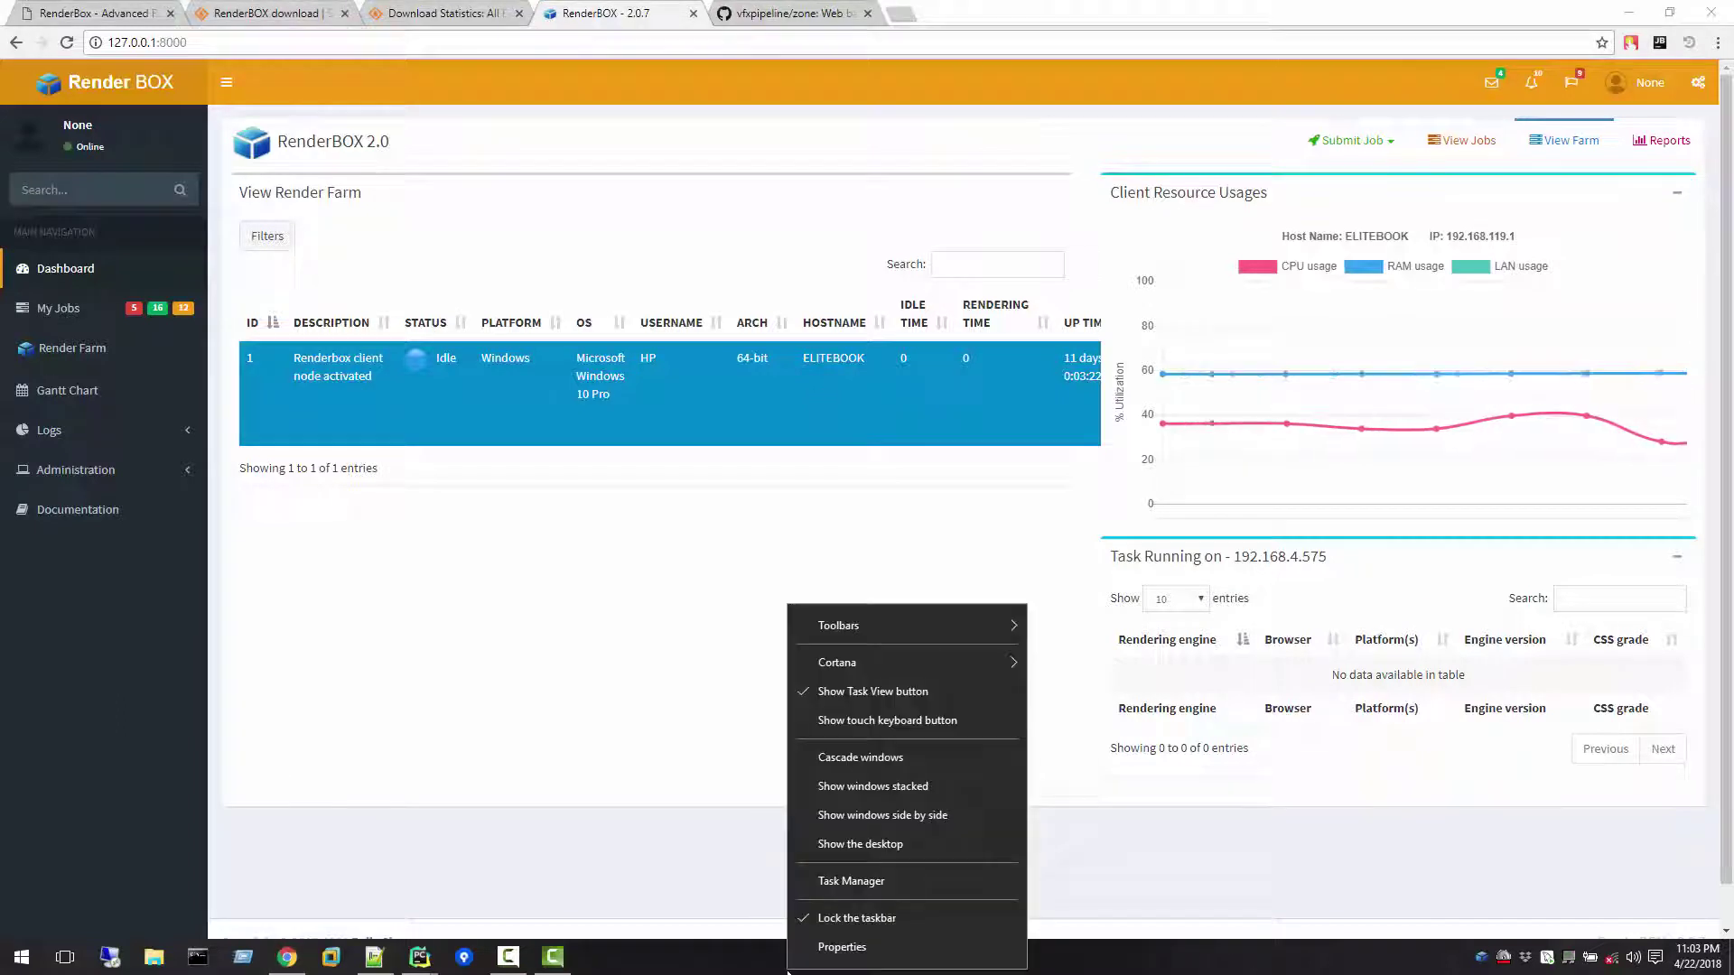
left_click(849, 881)
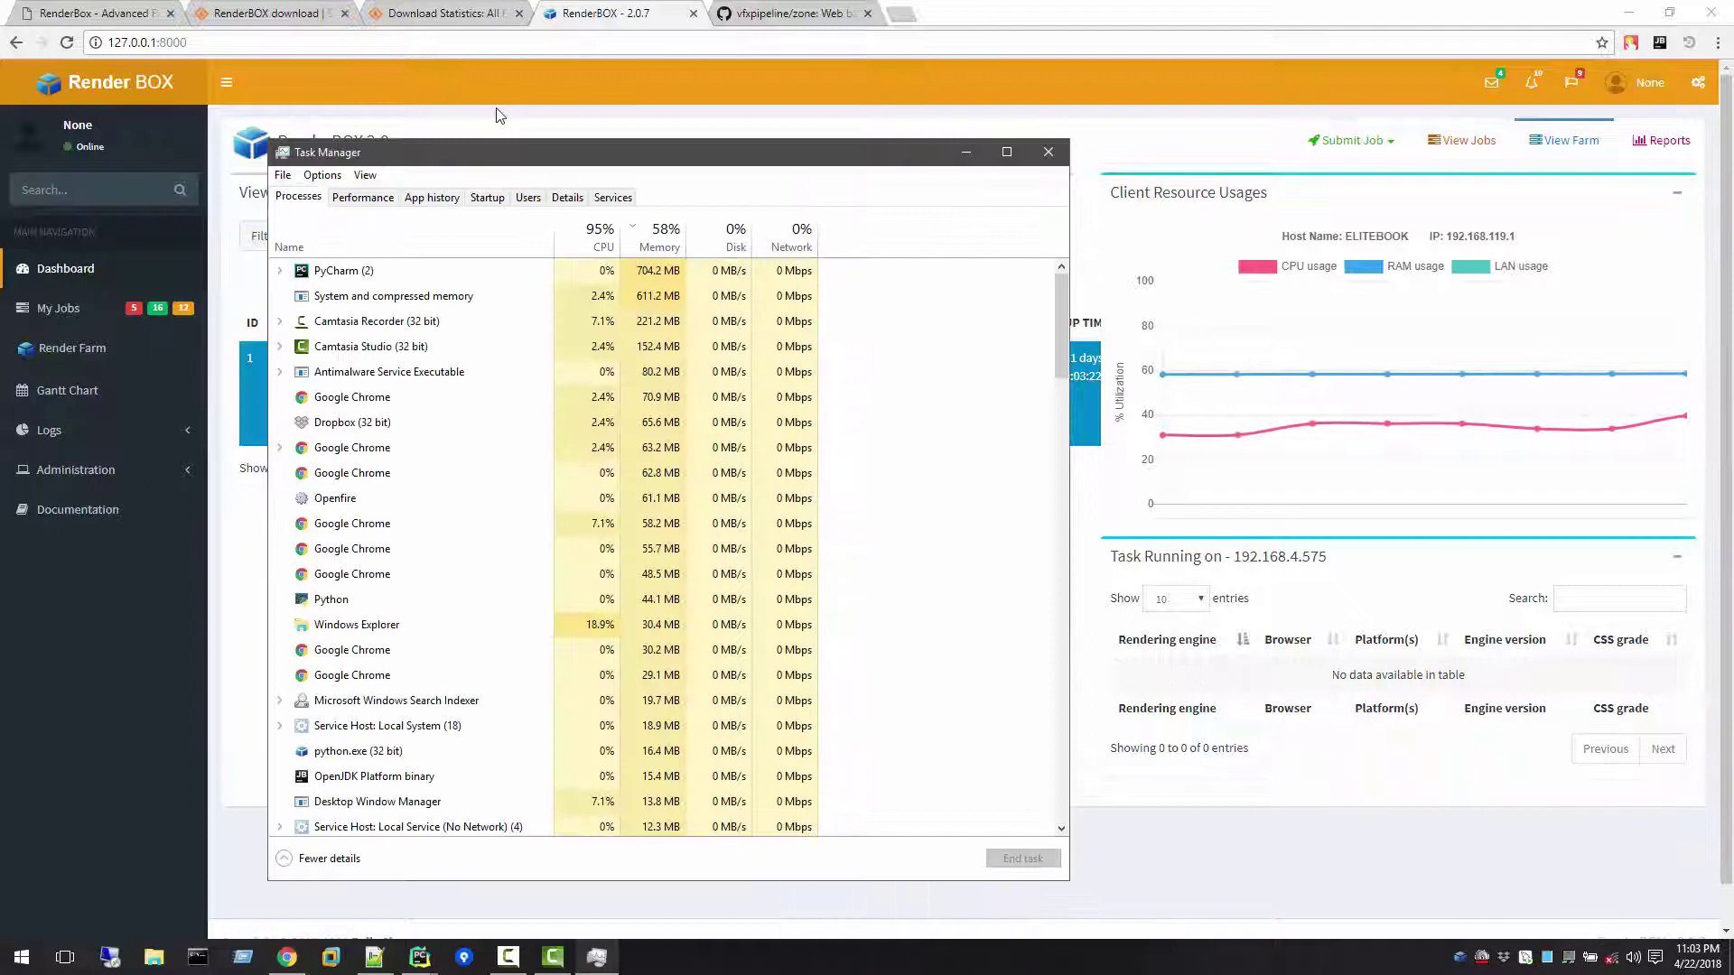
left_click(362, 197)
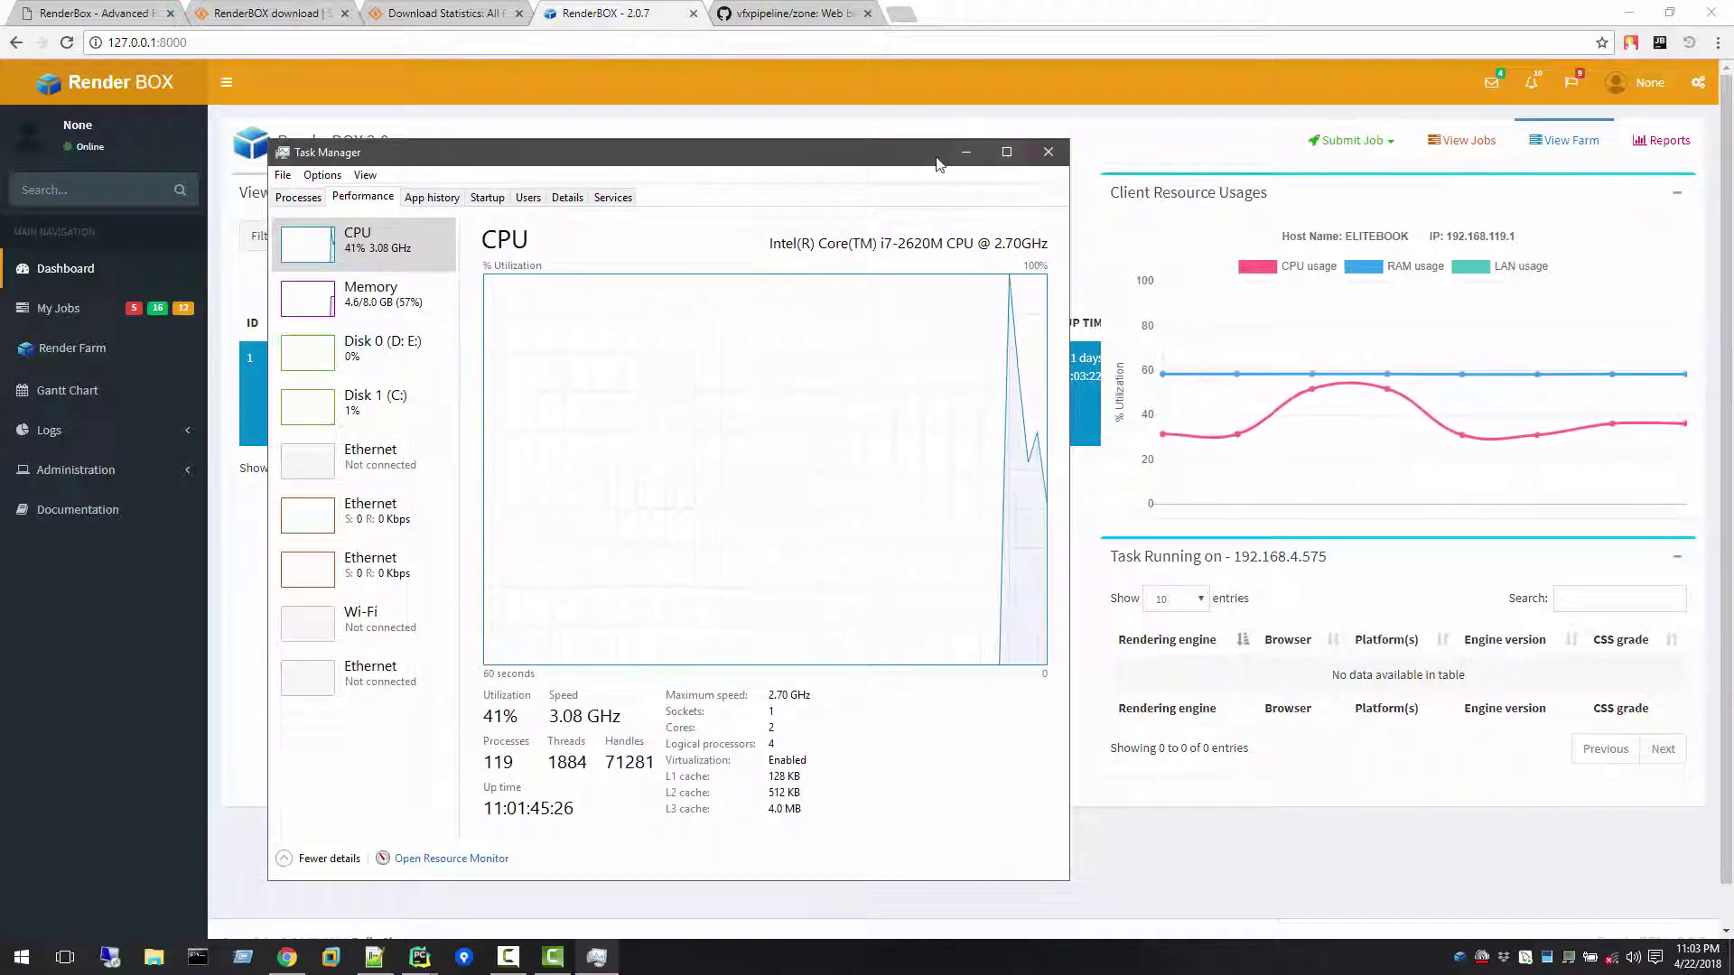
left_click(966, 151)
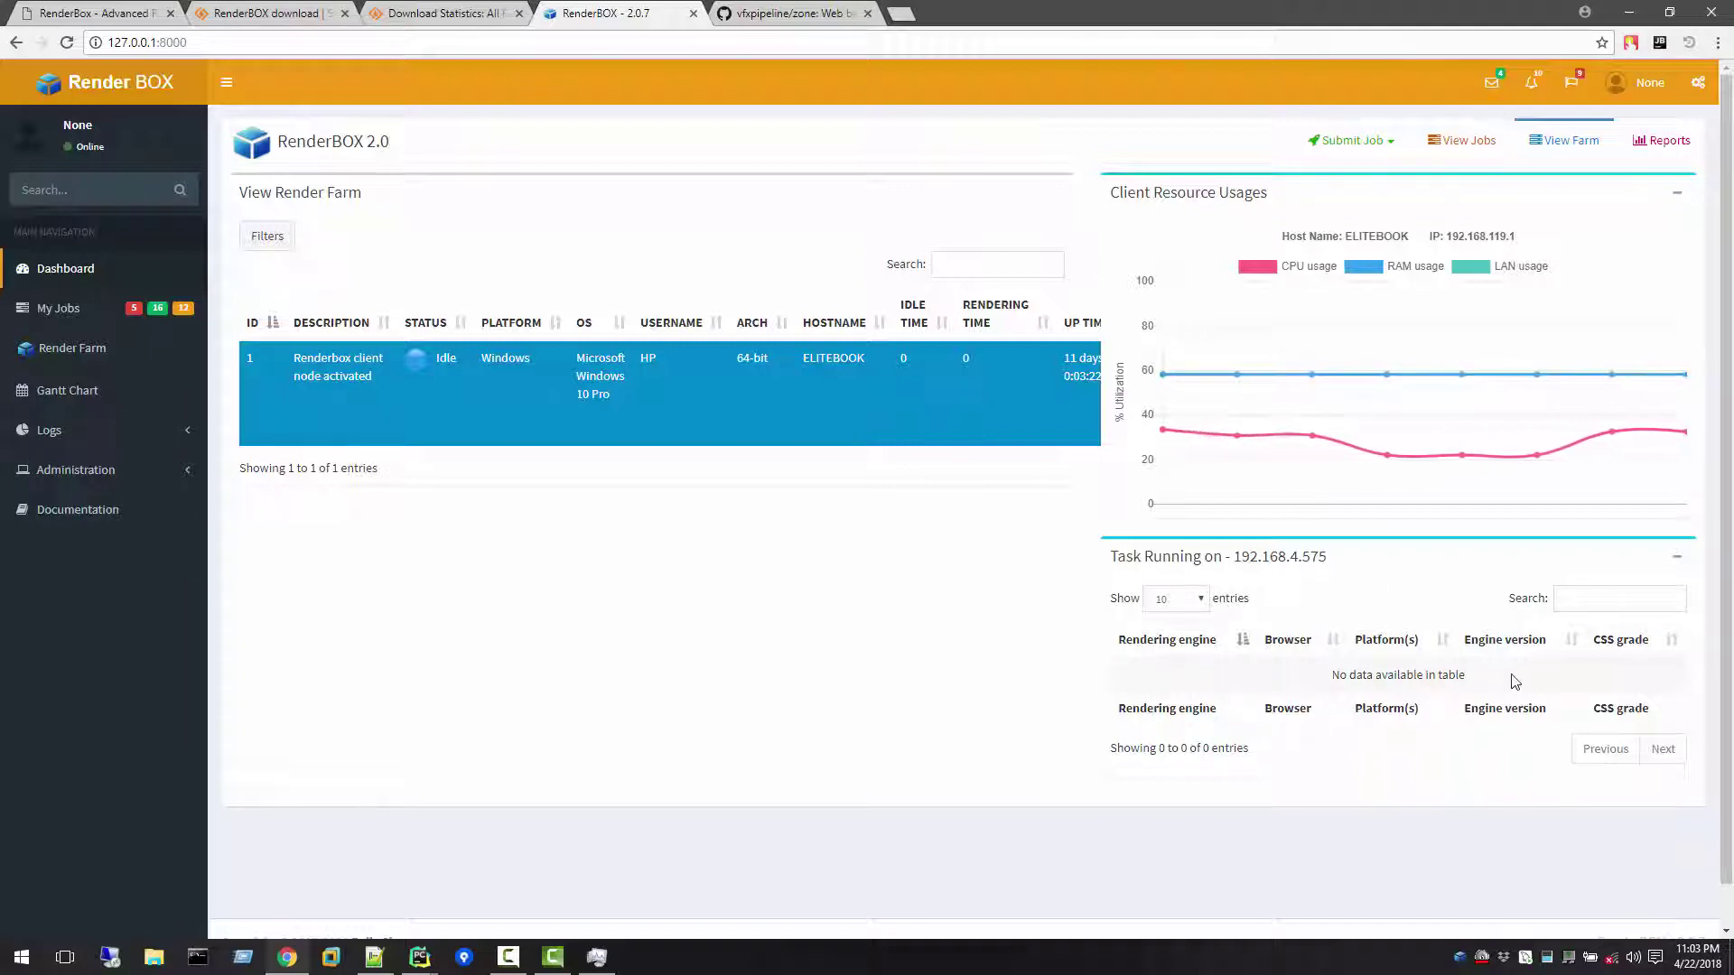
Toggle the ELITEBOOK client's selection in the render farm to view its resource usage chart, leaving it deselected
left_click(793, 385)
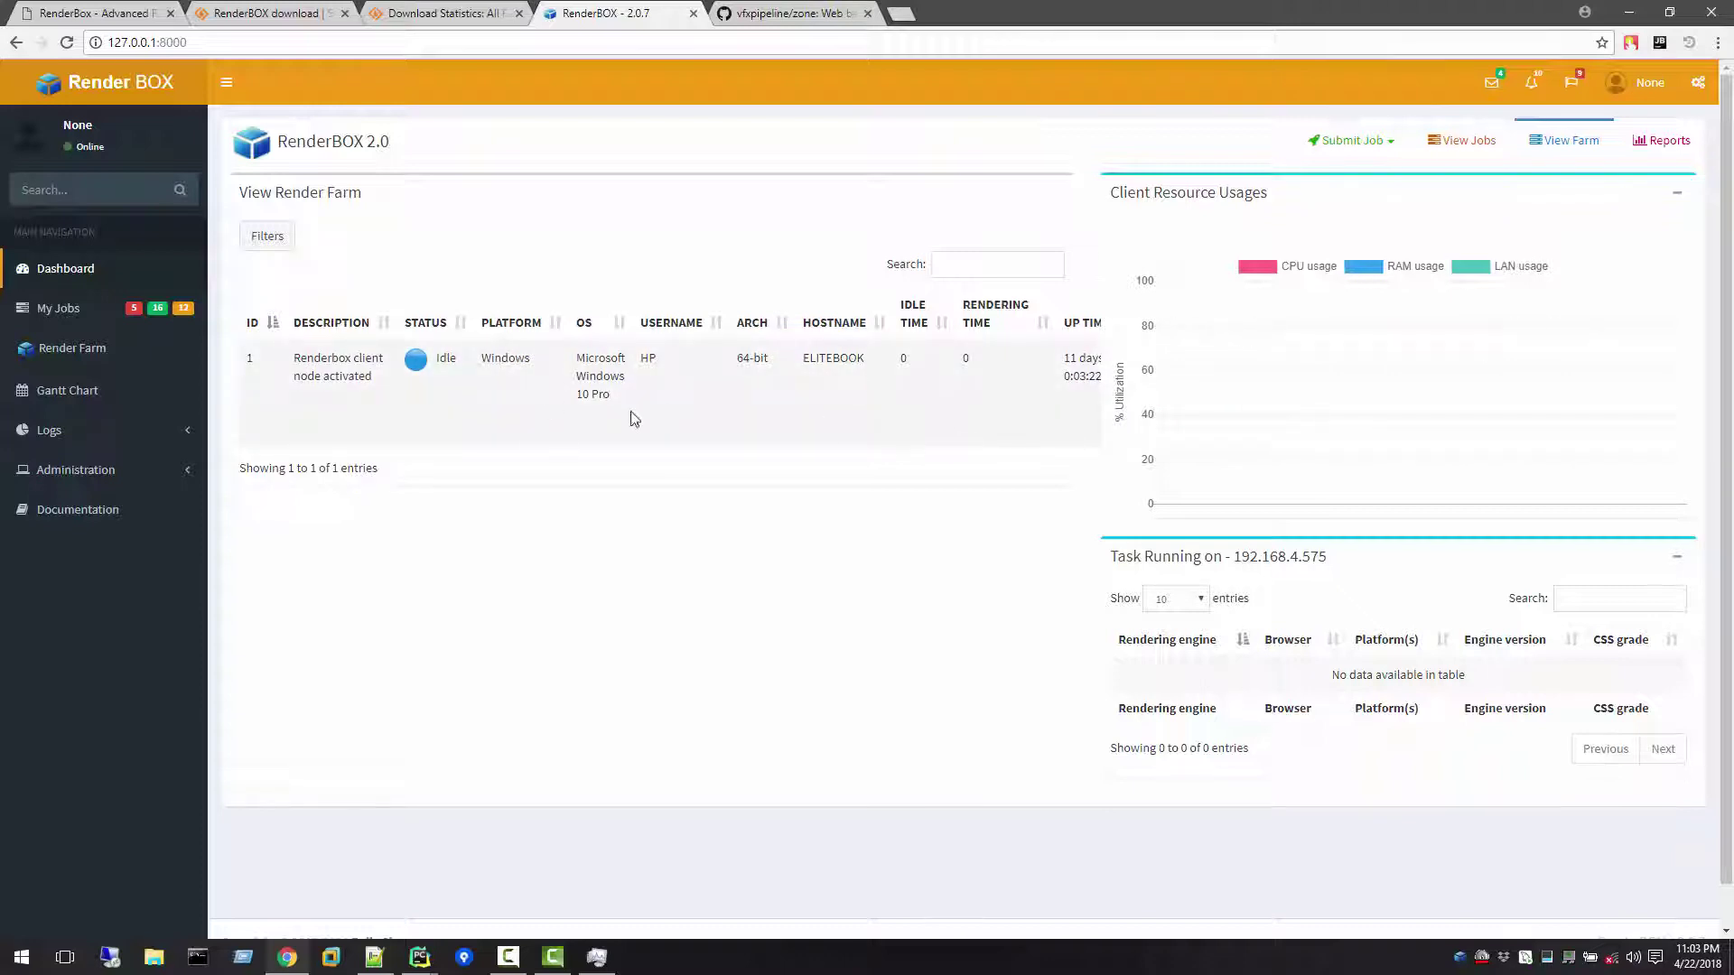
left_click(707, 394)
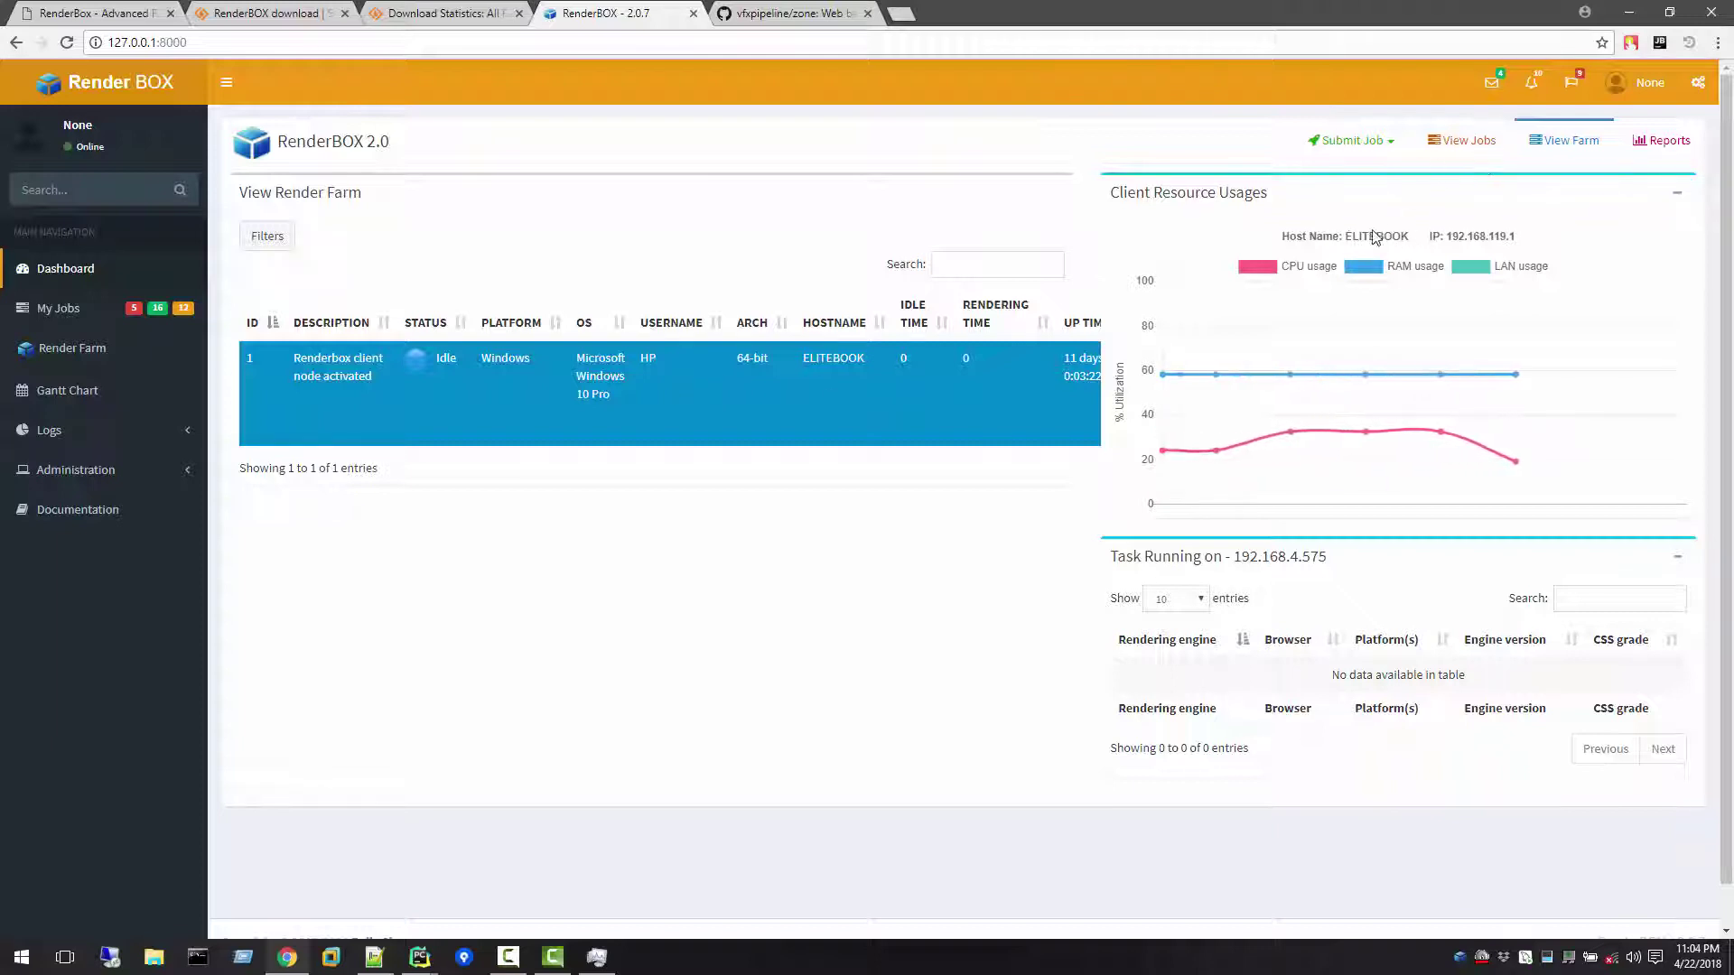
left_click(750, 396)
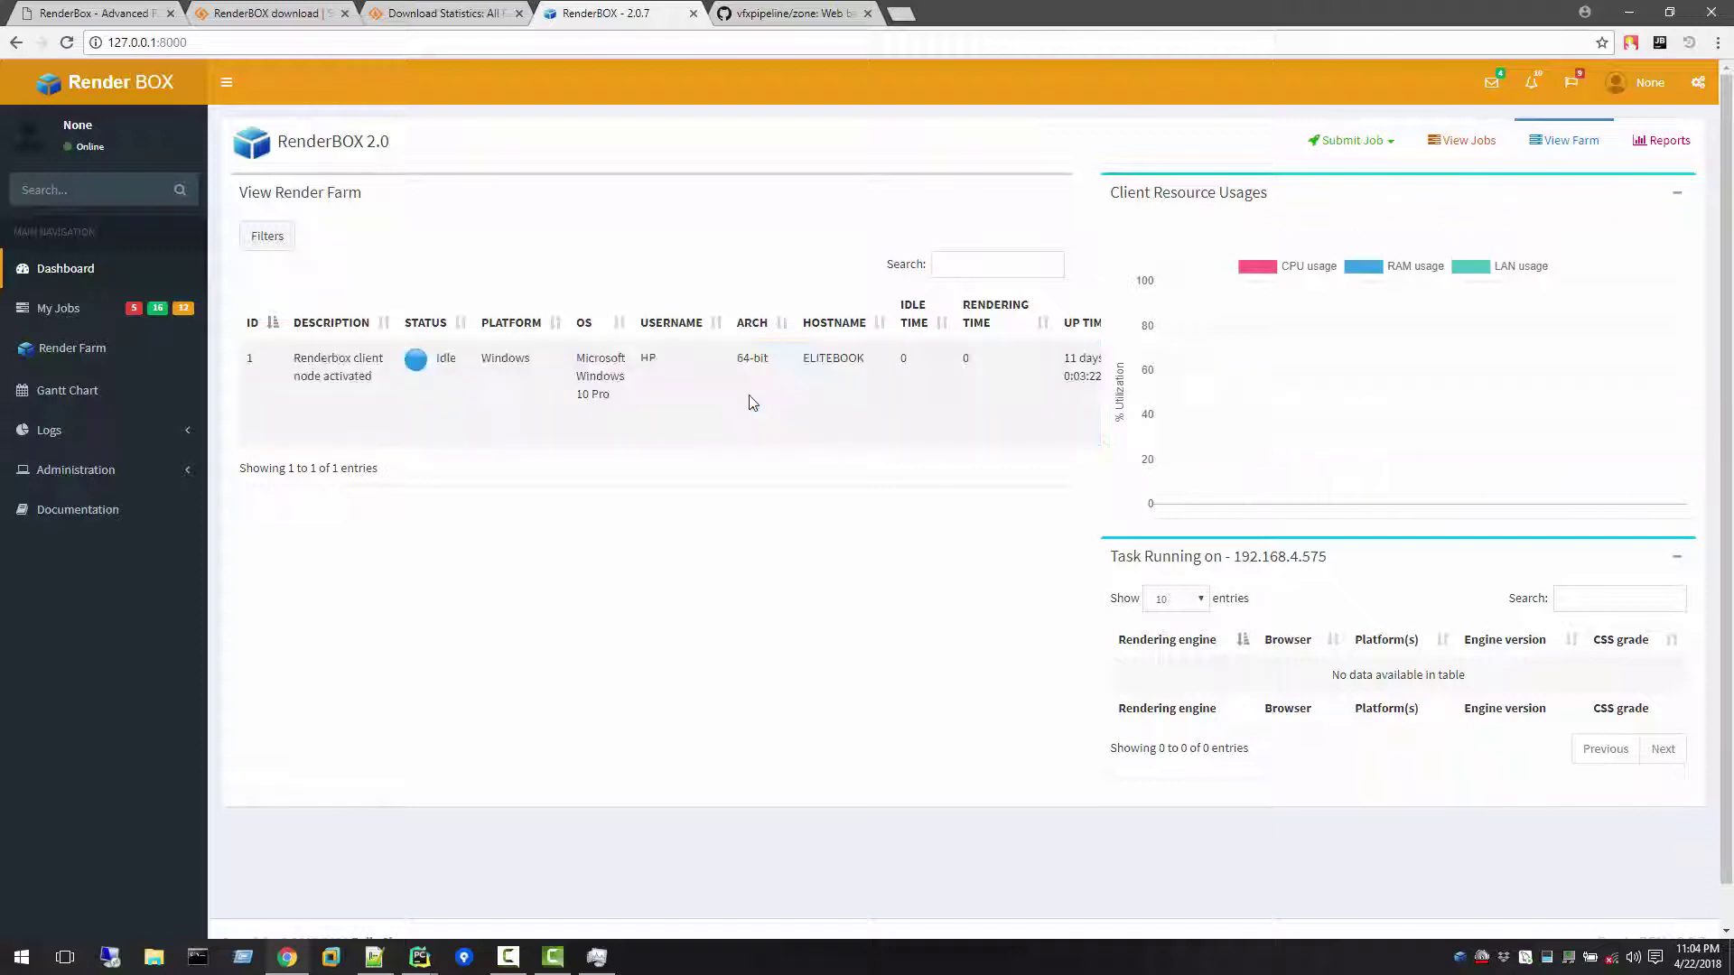
Select the ELITEBOOK client to chart its resource usage, look over the farm reports and return to the farm view
left_click(753, 402)
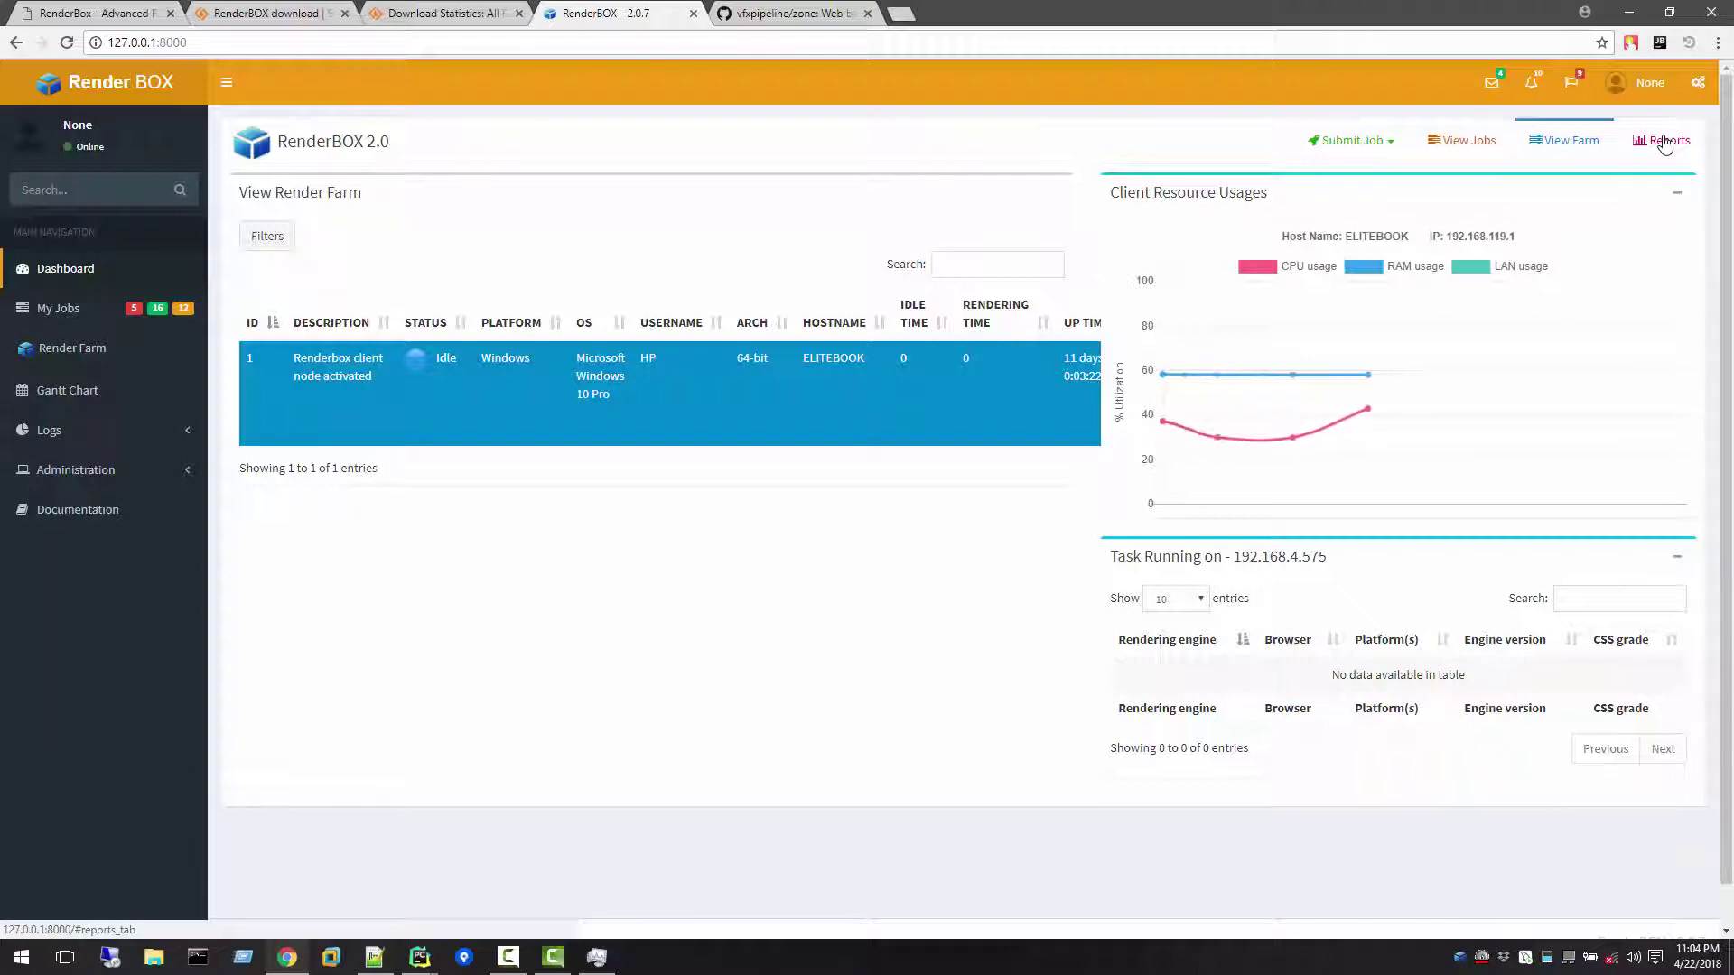
left_click(1666, 142)
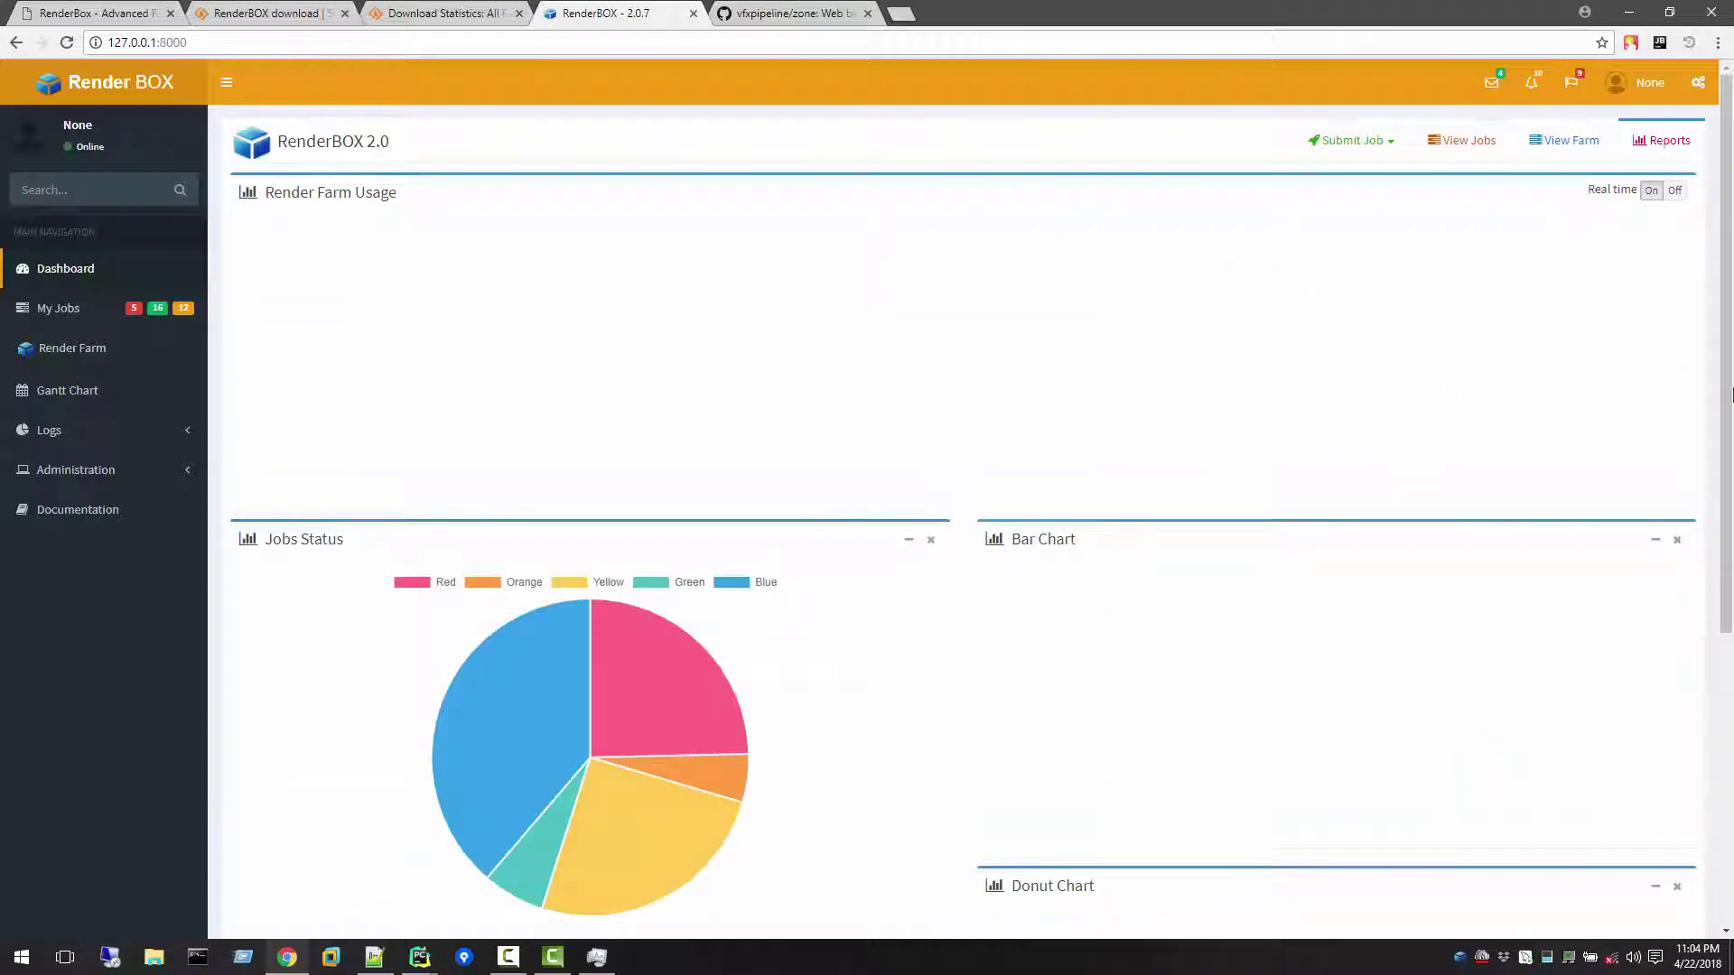
left_click(1570, 144)
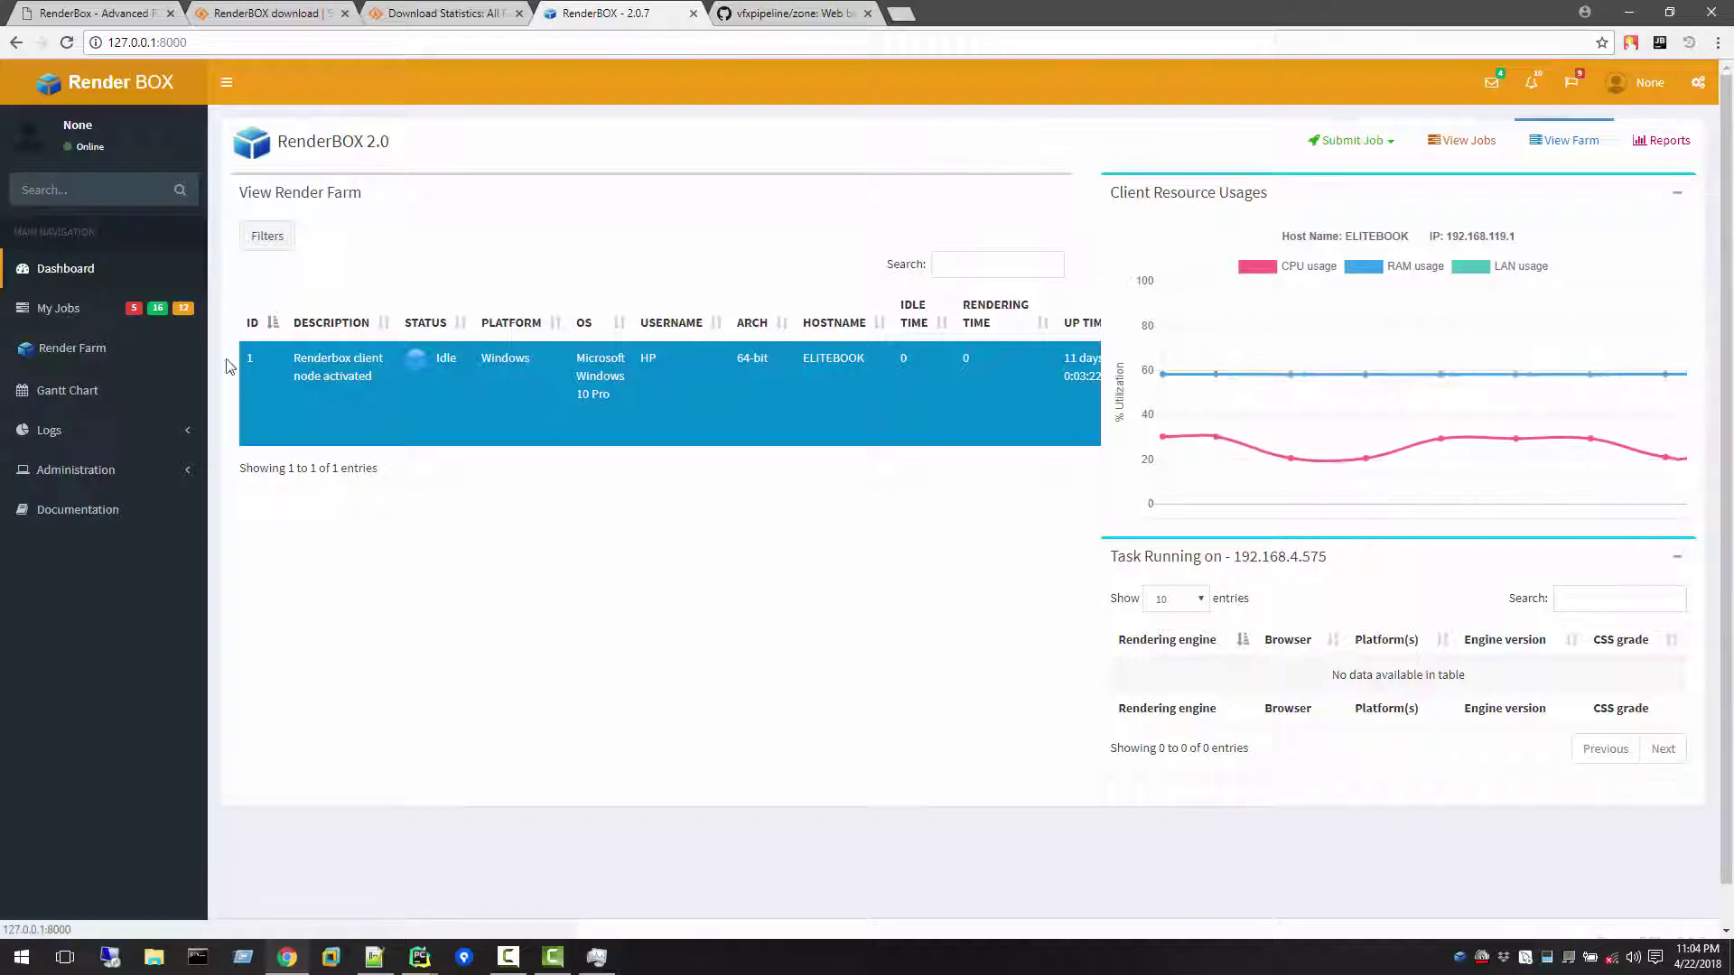
Fill in the official name and nickname in the user profile's settings and save the changes
left_click(1635, 82)
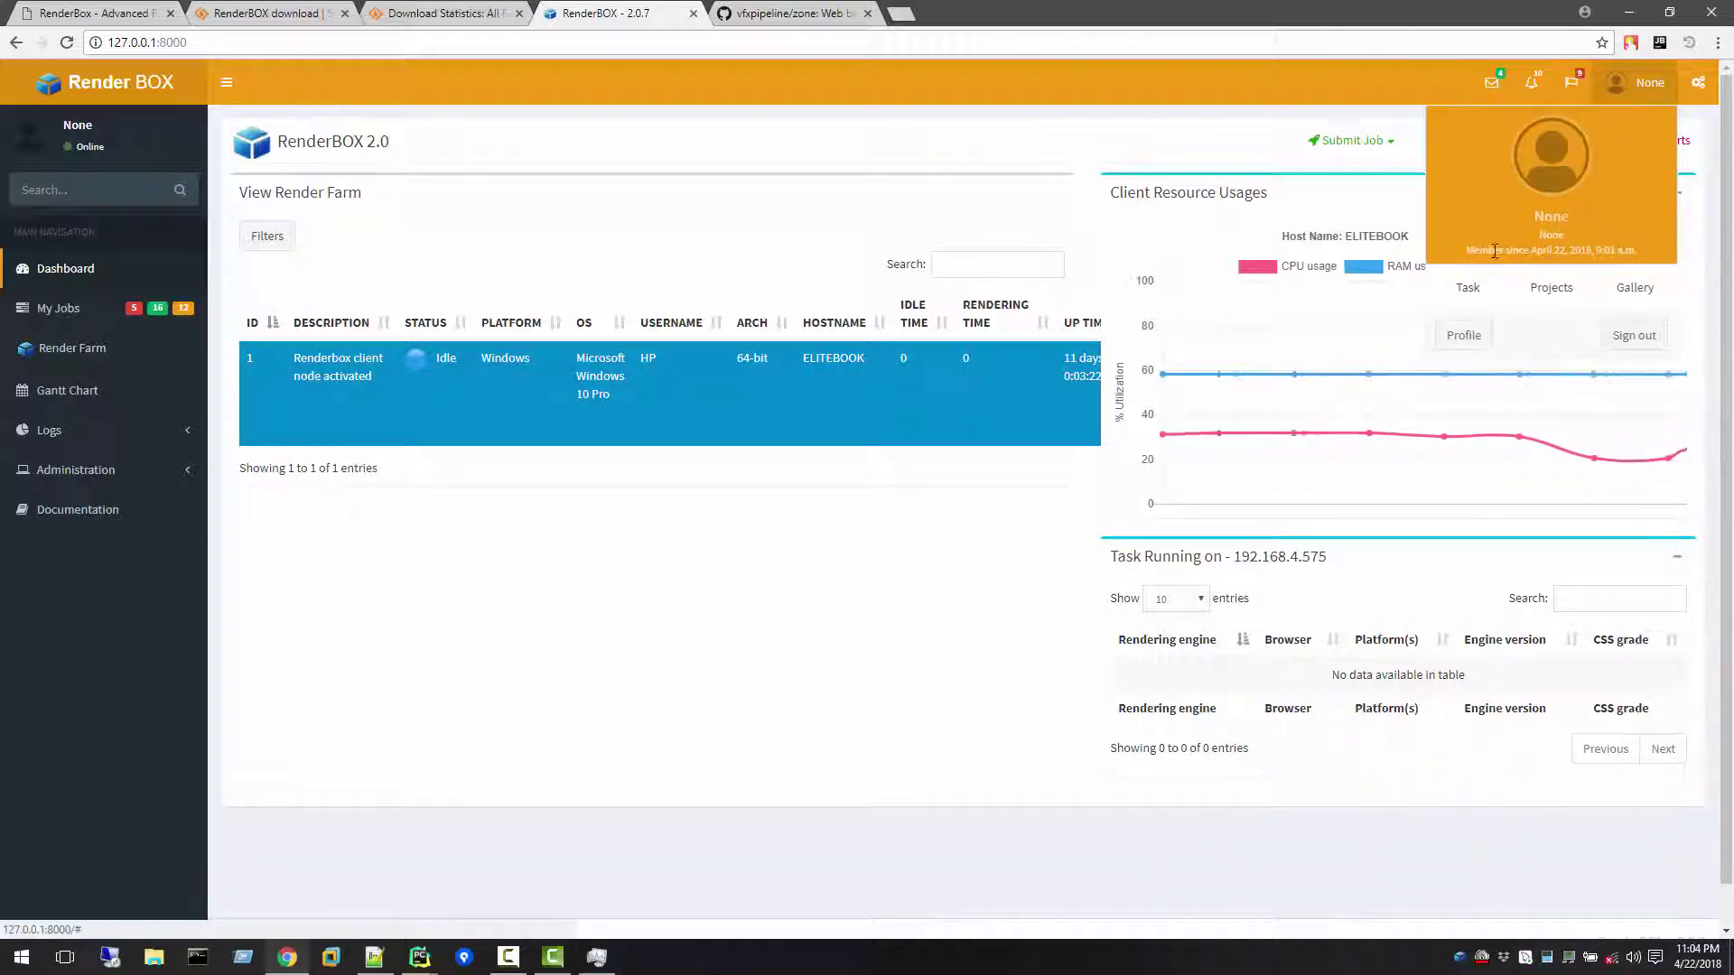
left_click(1471, 341)
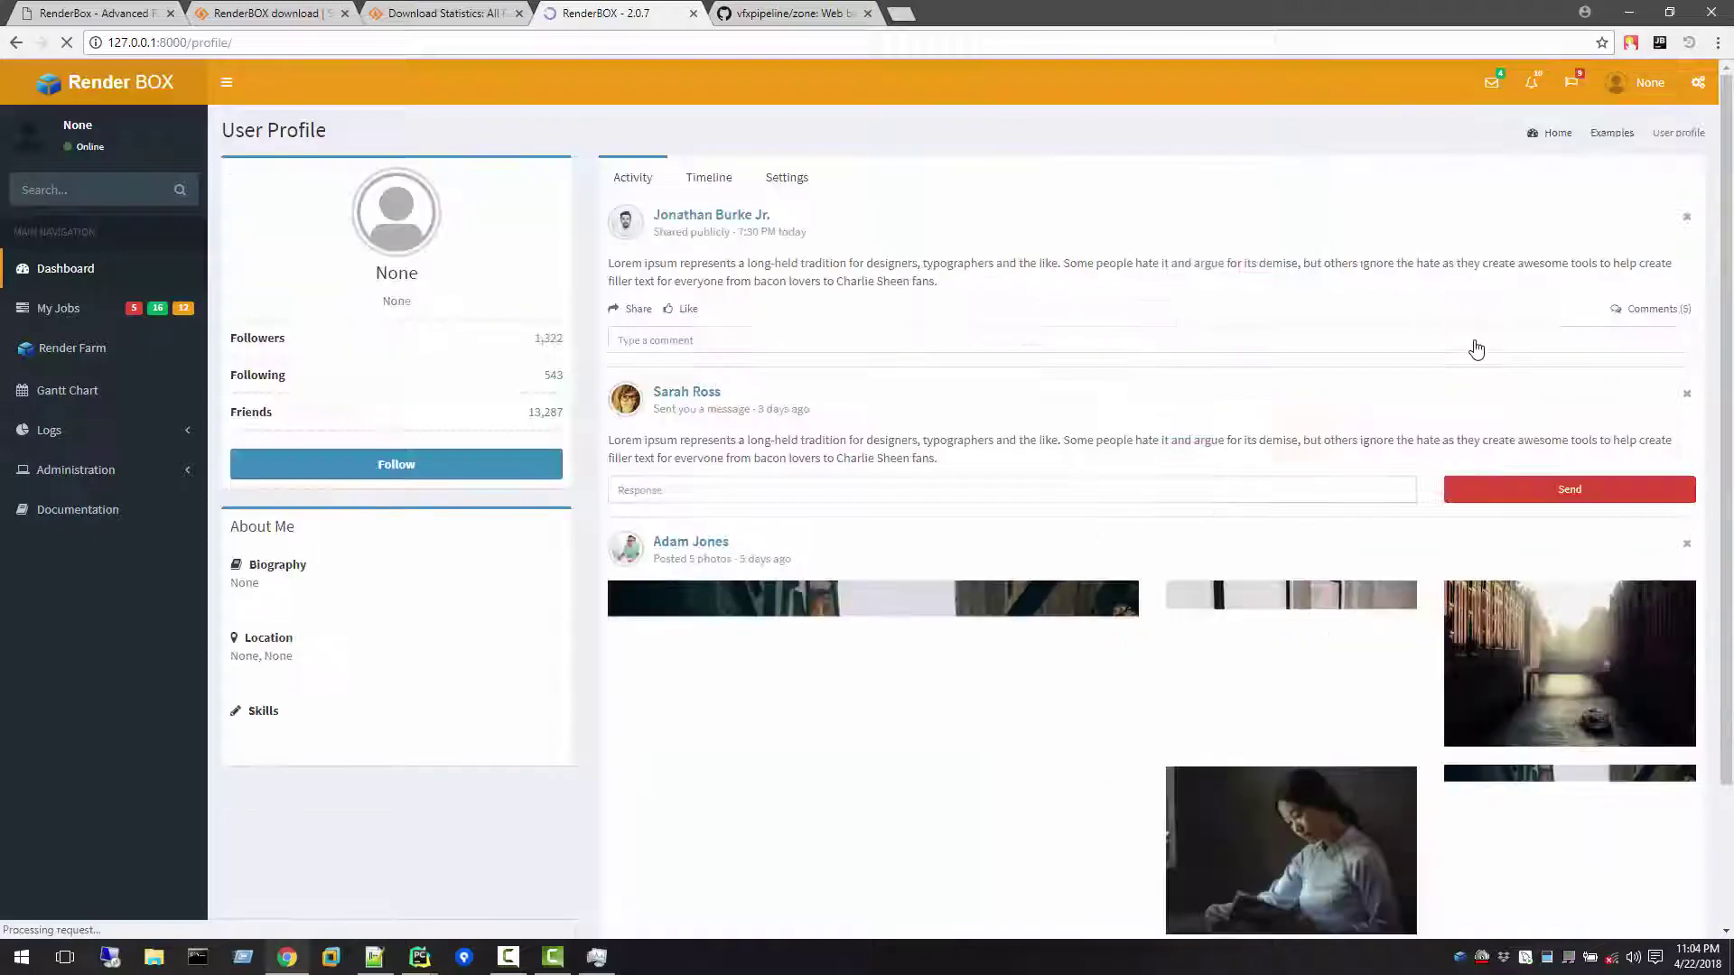
left_click(784, 180)
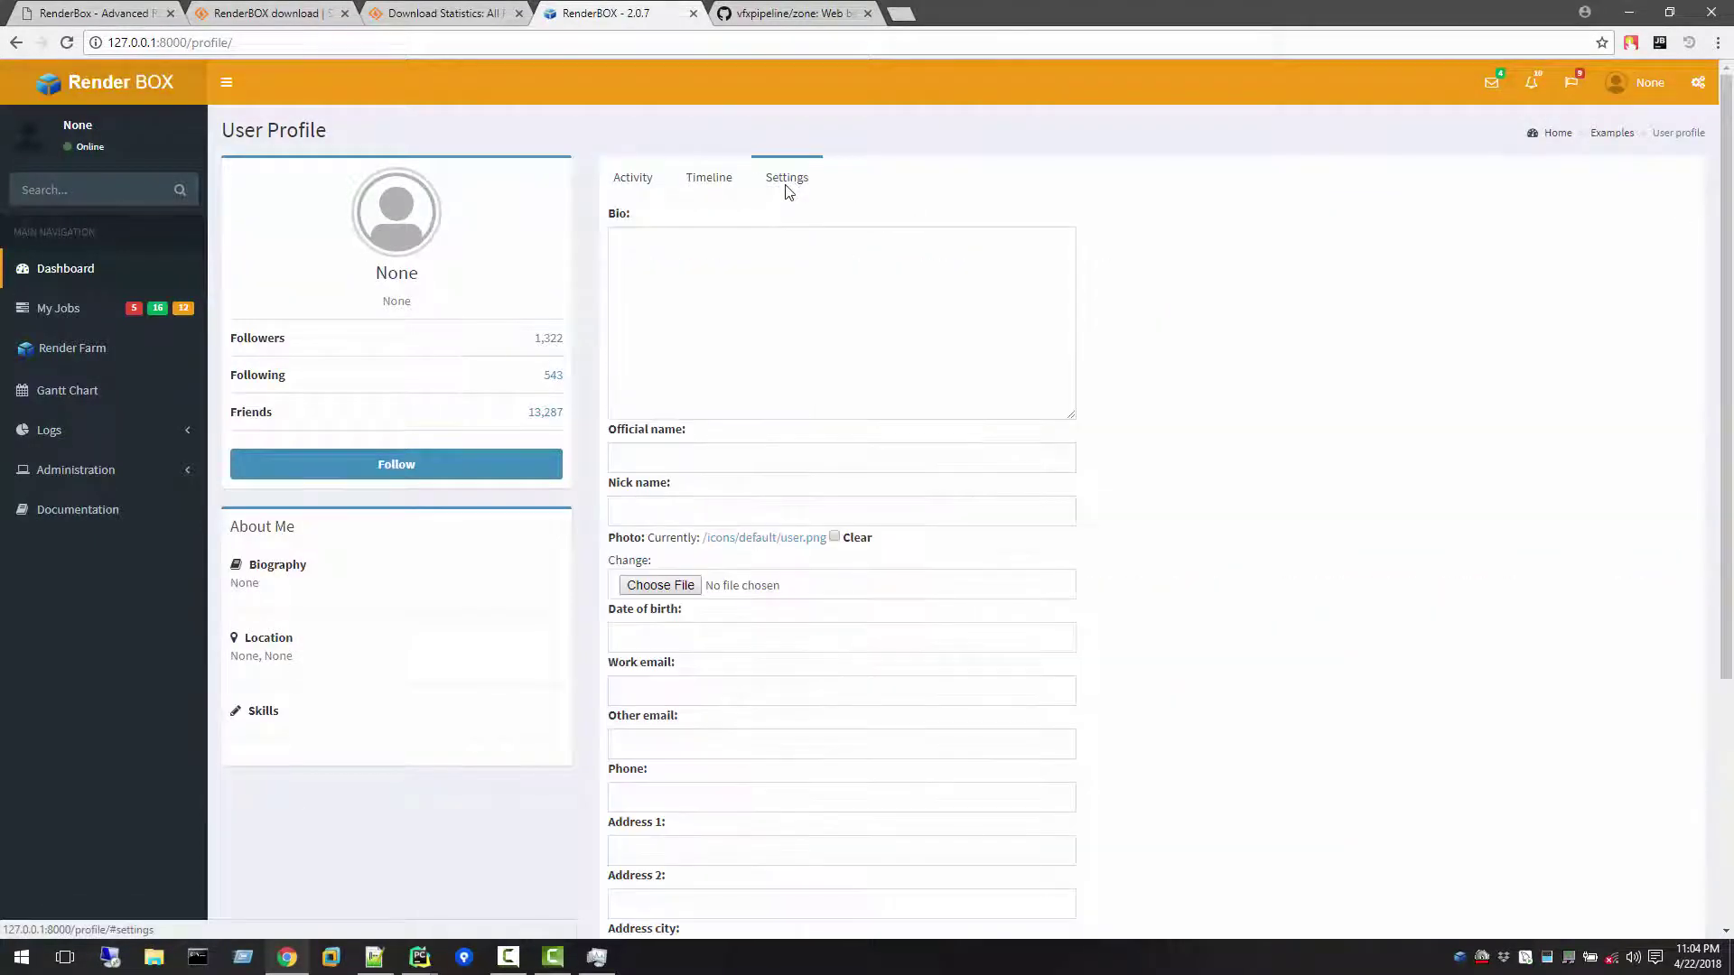
left_click(693, 458)
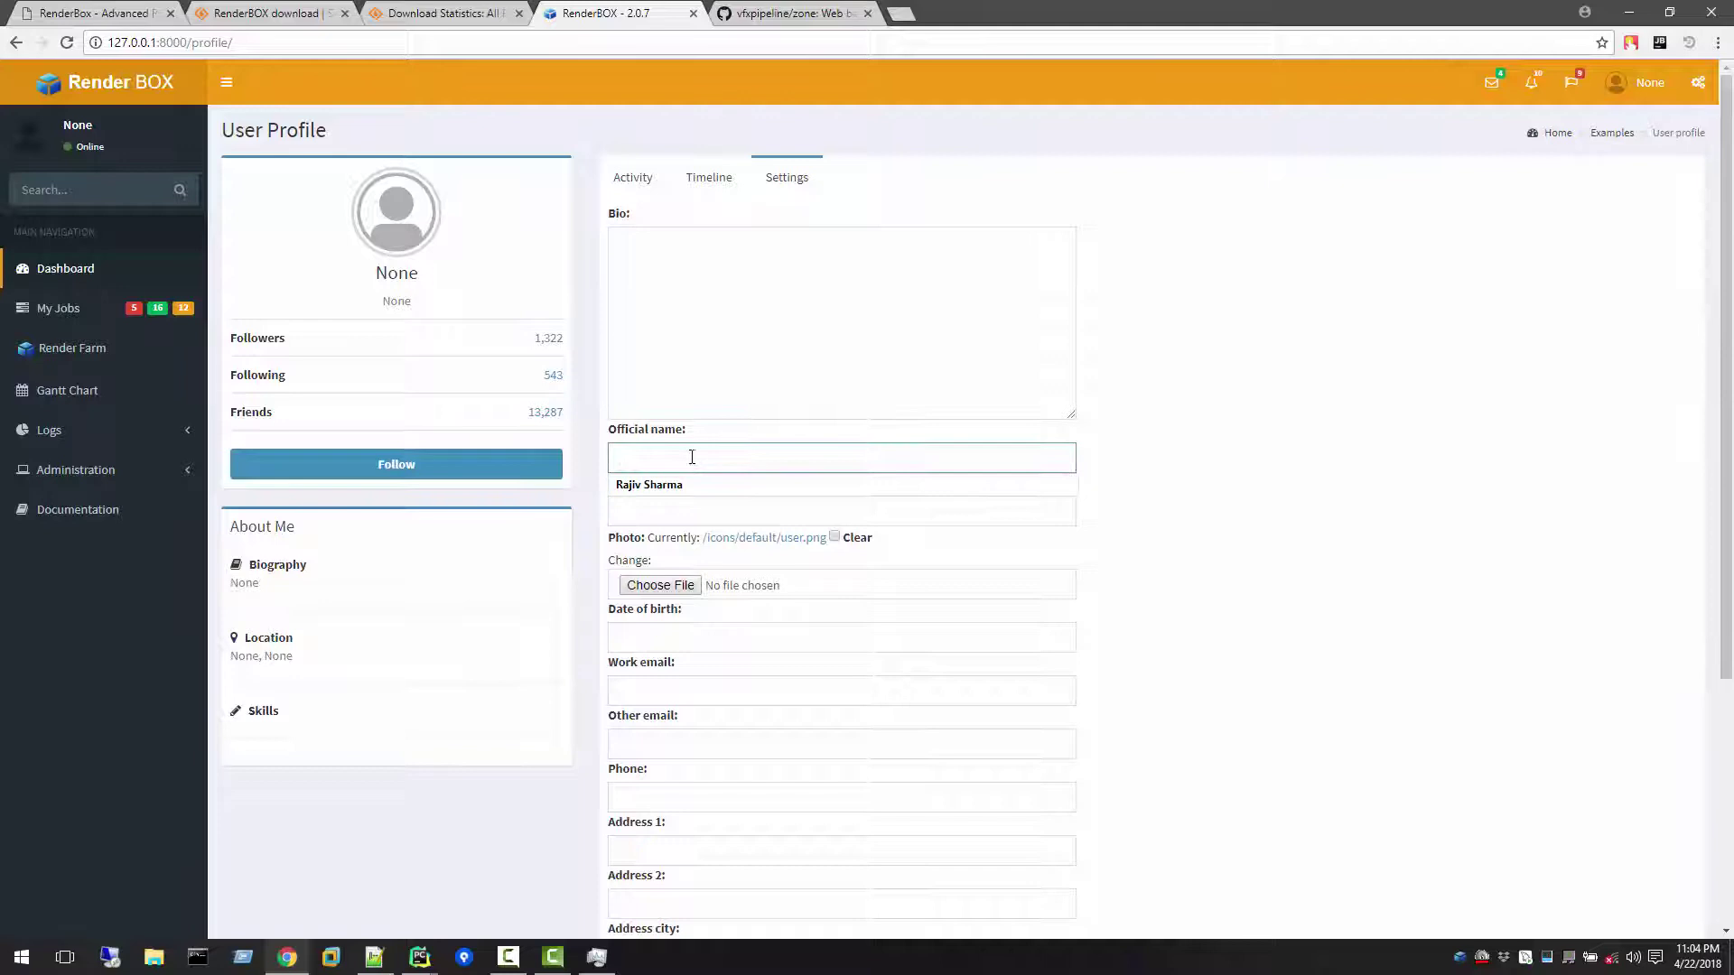
left_click(668, 485)
left_click(651, 508)
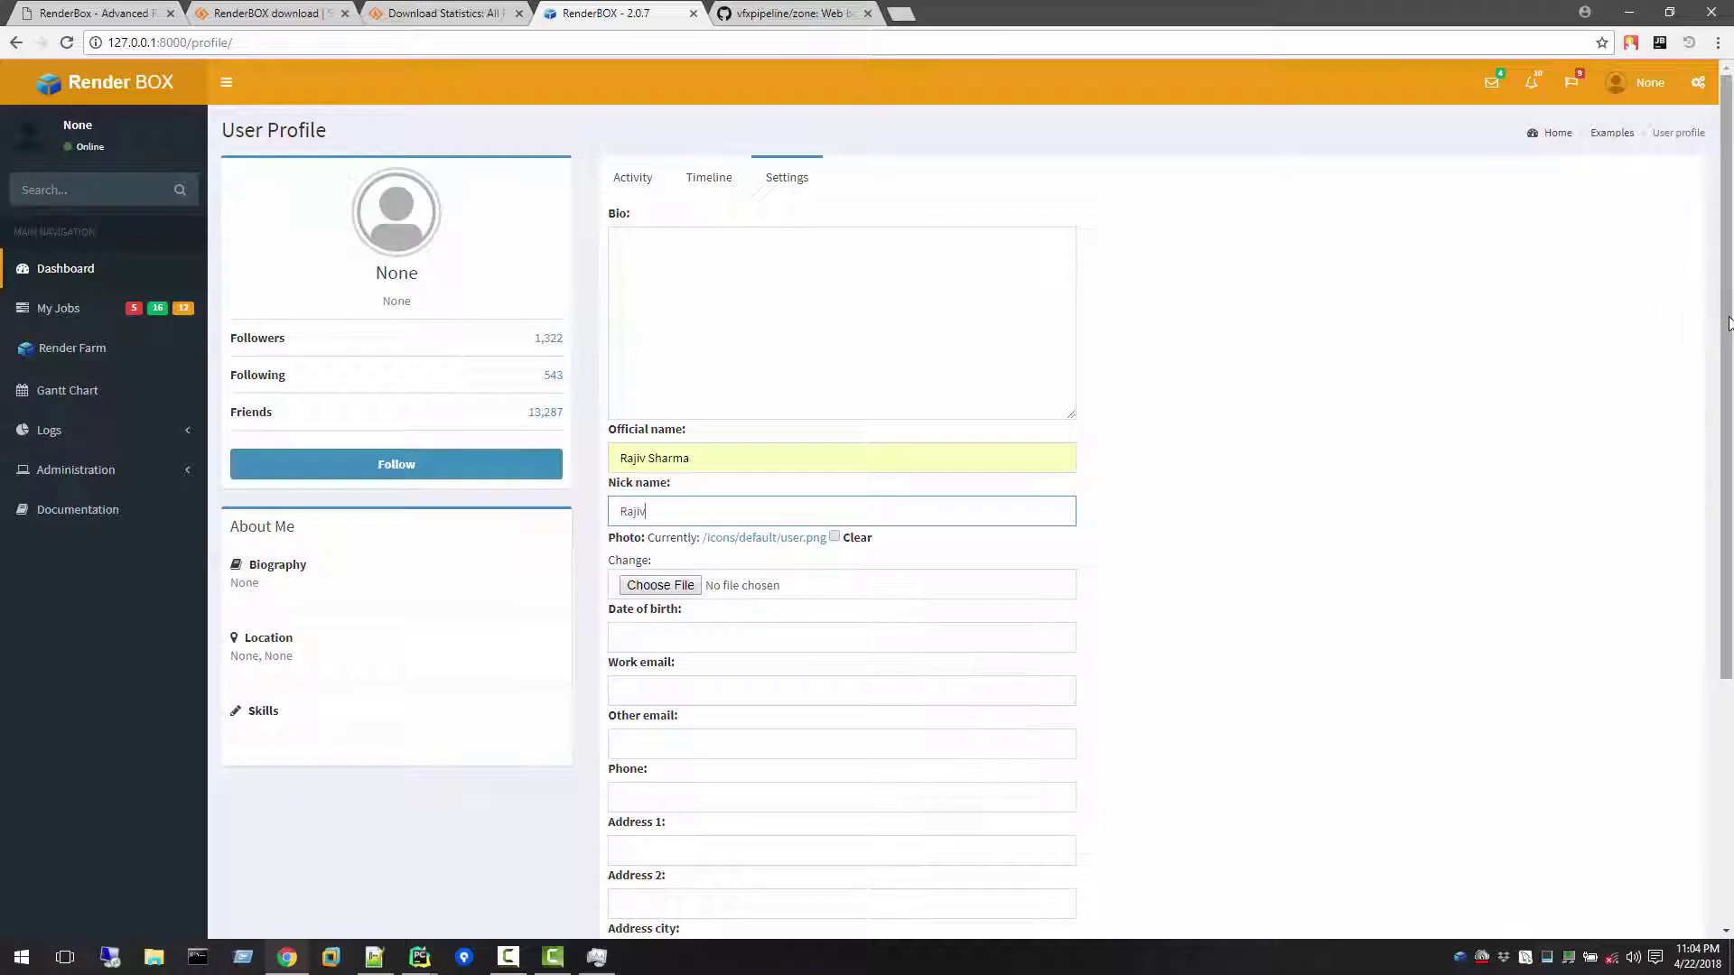
left_click_drag(1725, 258, 1726, 501)
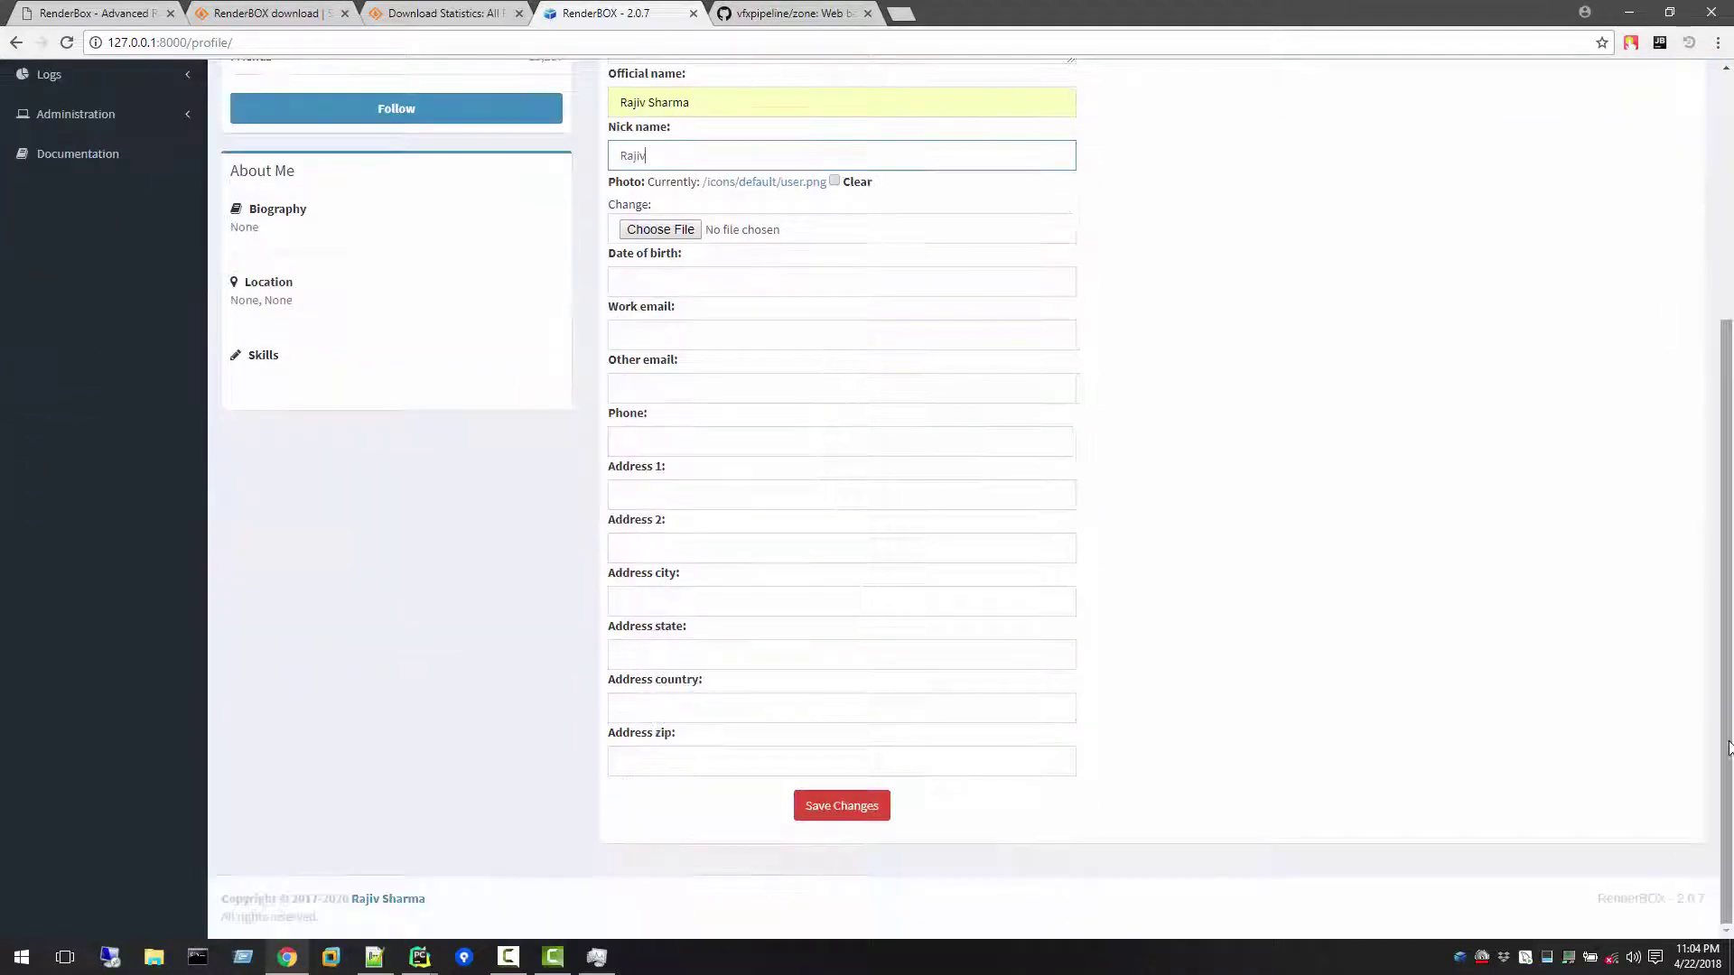
left_click(842, 807)
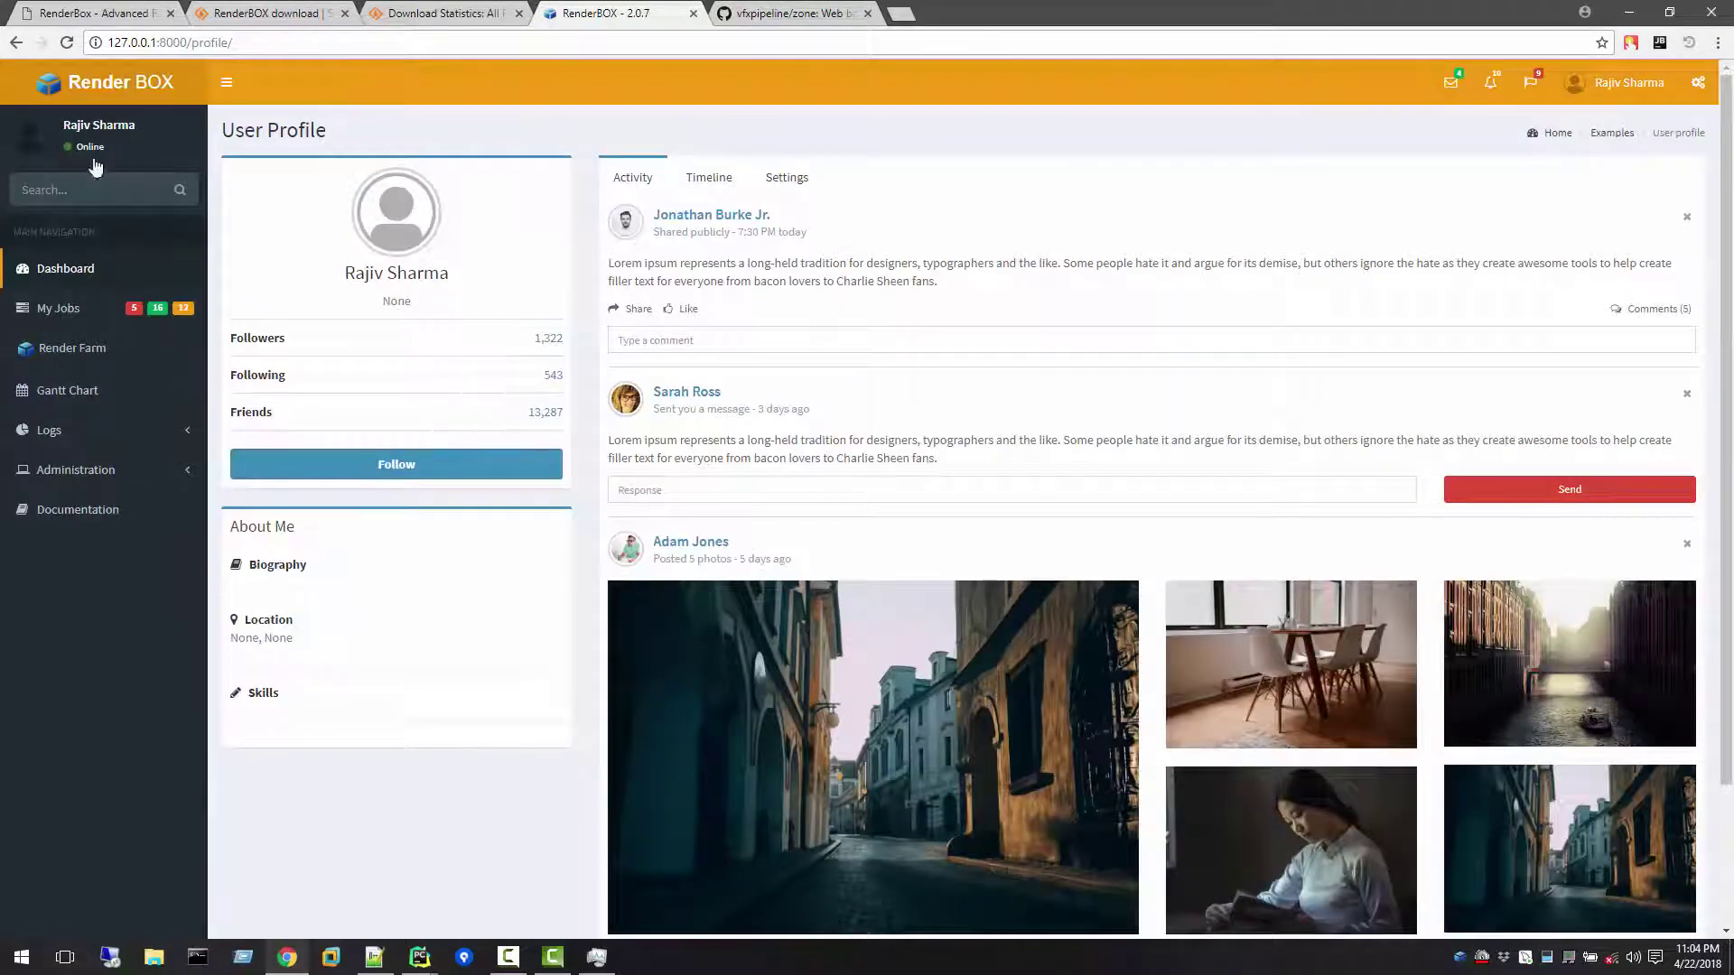
Open the Render Farm page, and review the file list and README of the vfxpipeline/zone repository on GitHub
left_click(121, 355)
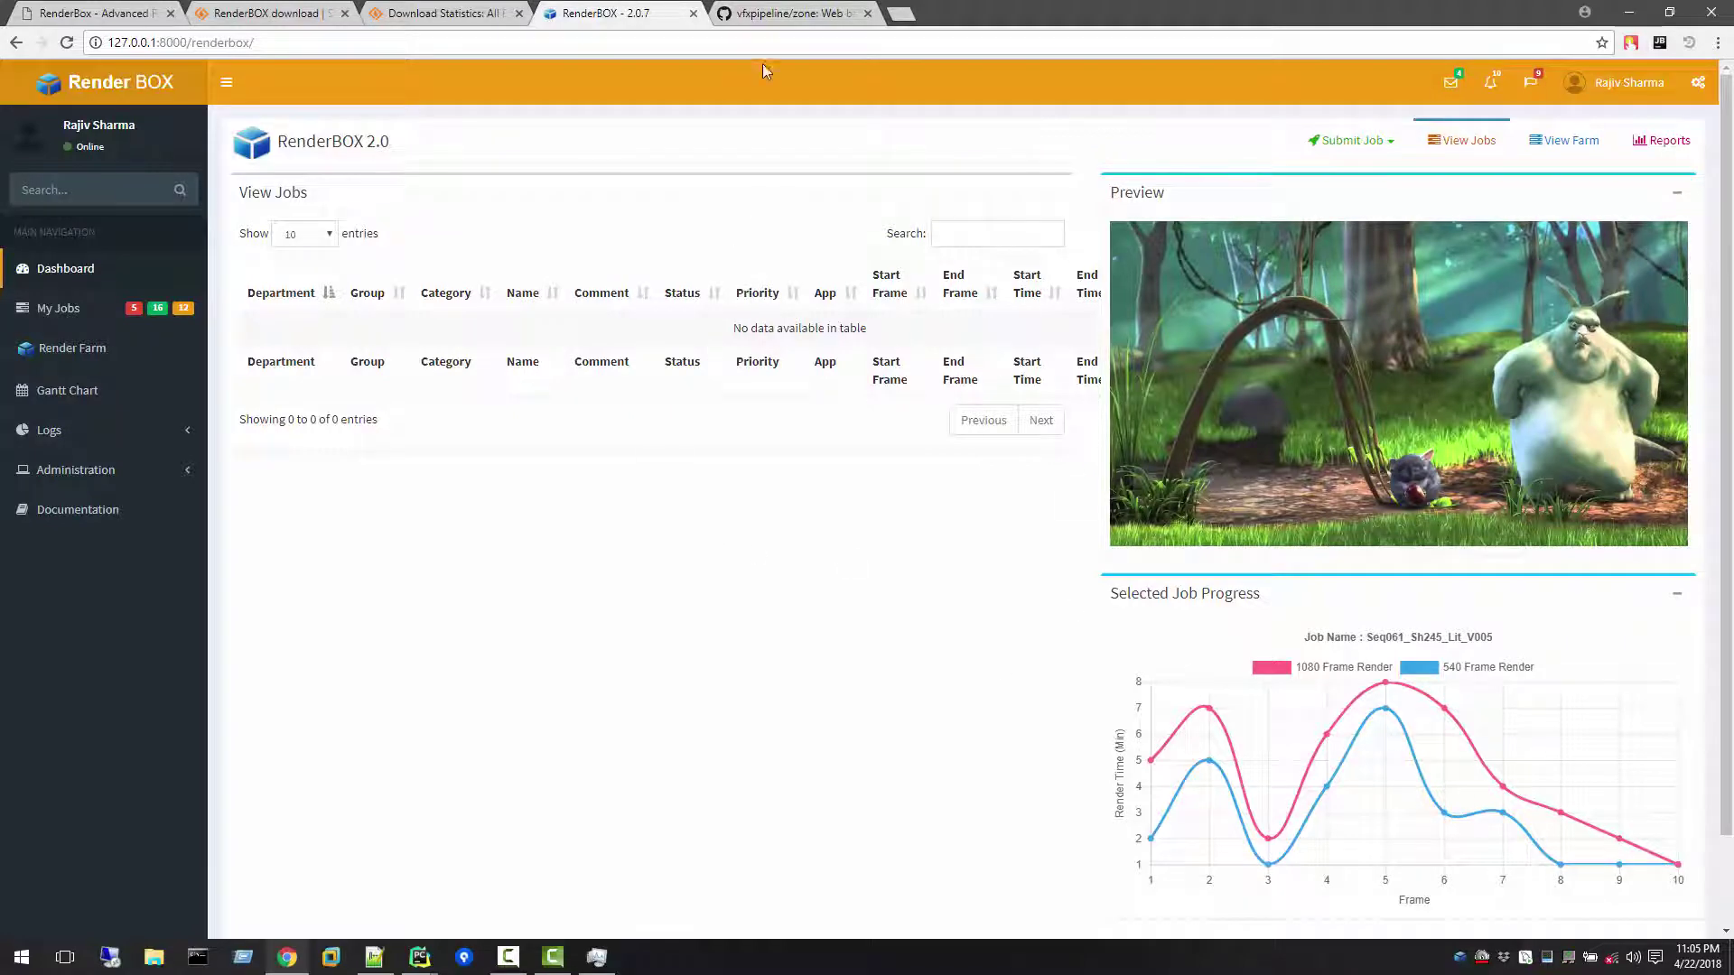
left_click(775, 11)
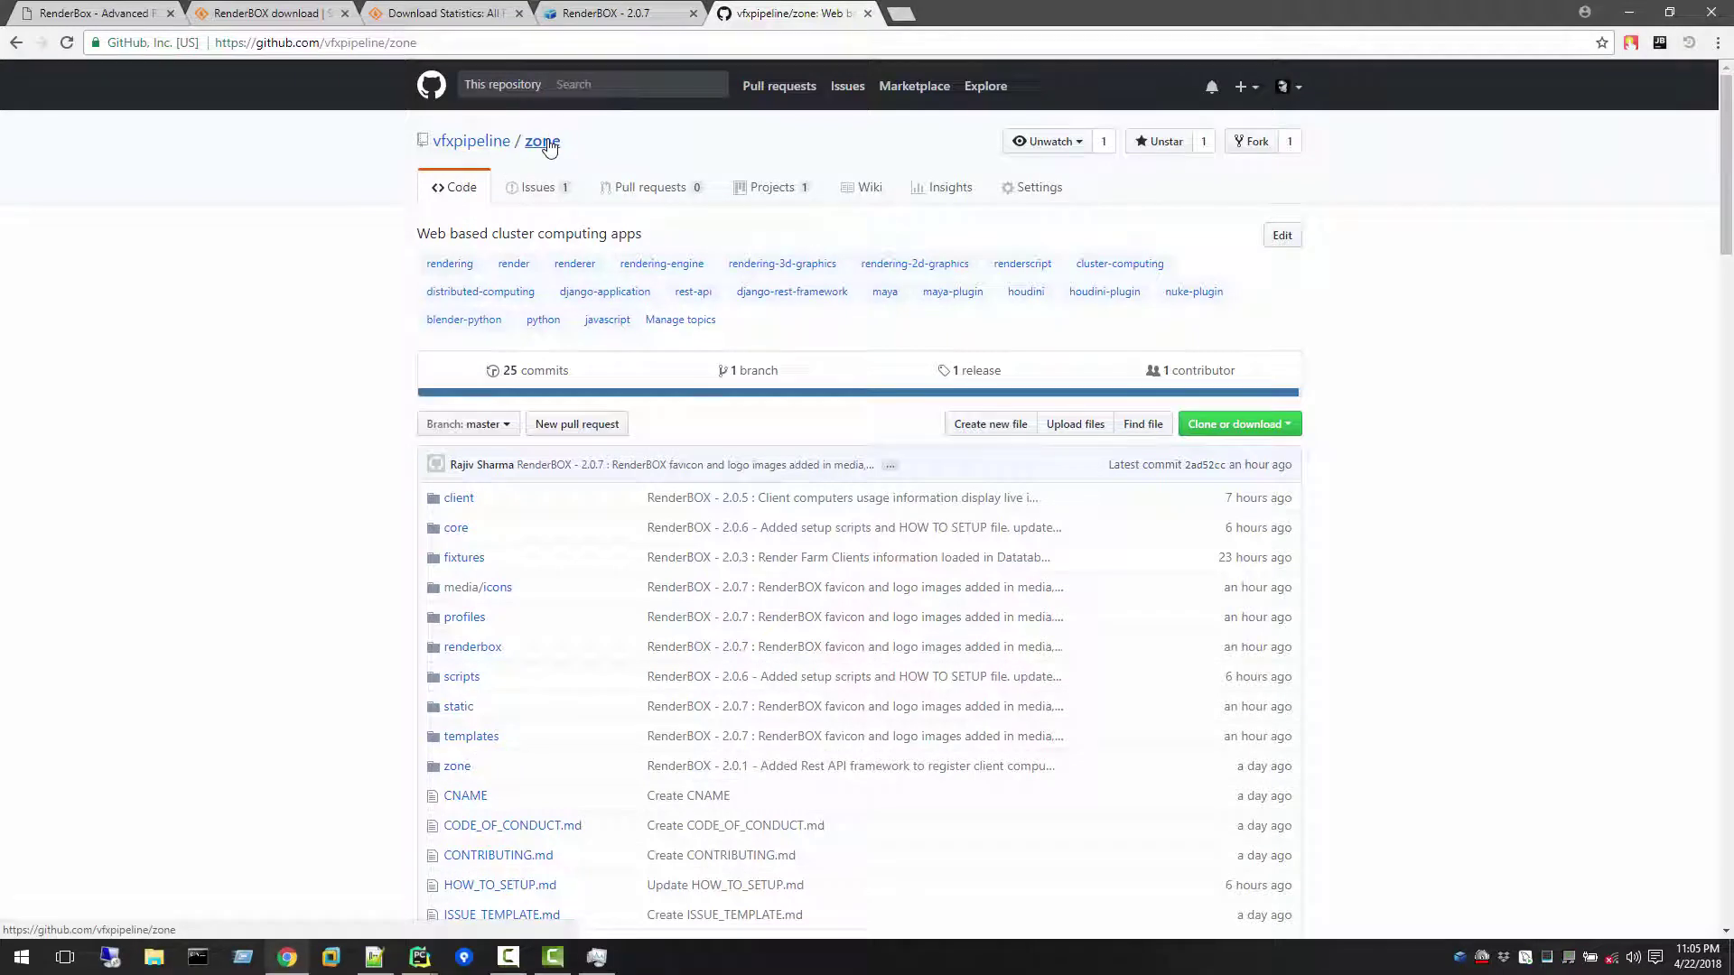
left_click_drag(1728, 174, 1720, 359)
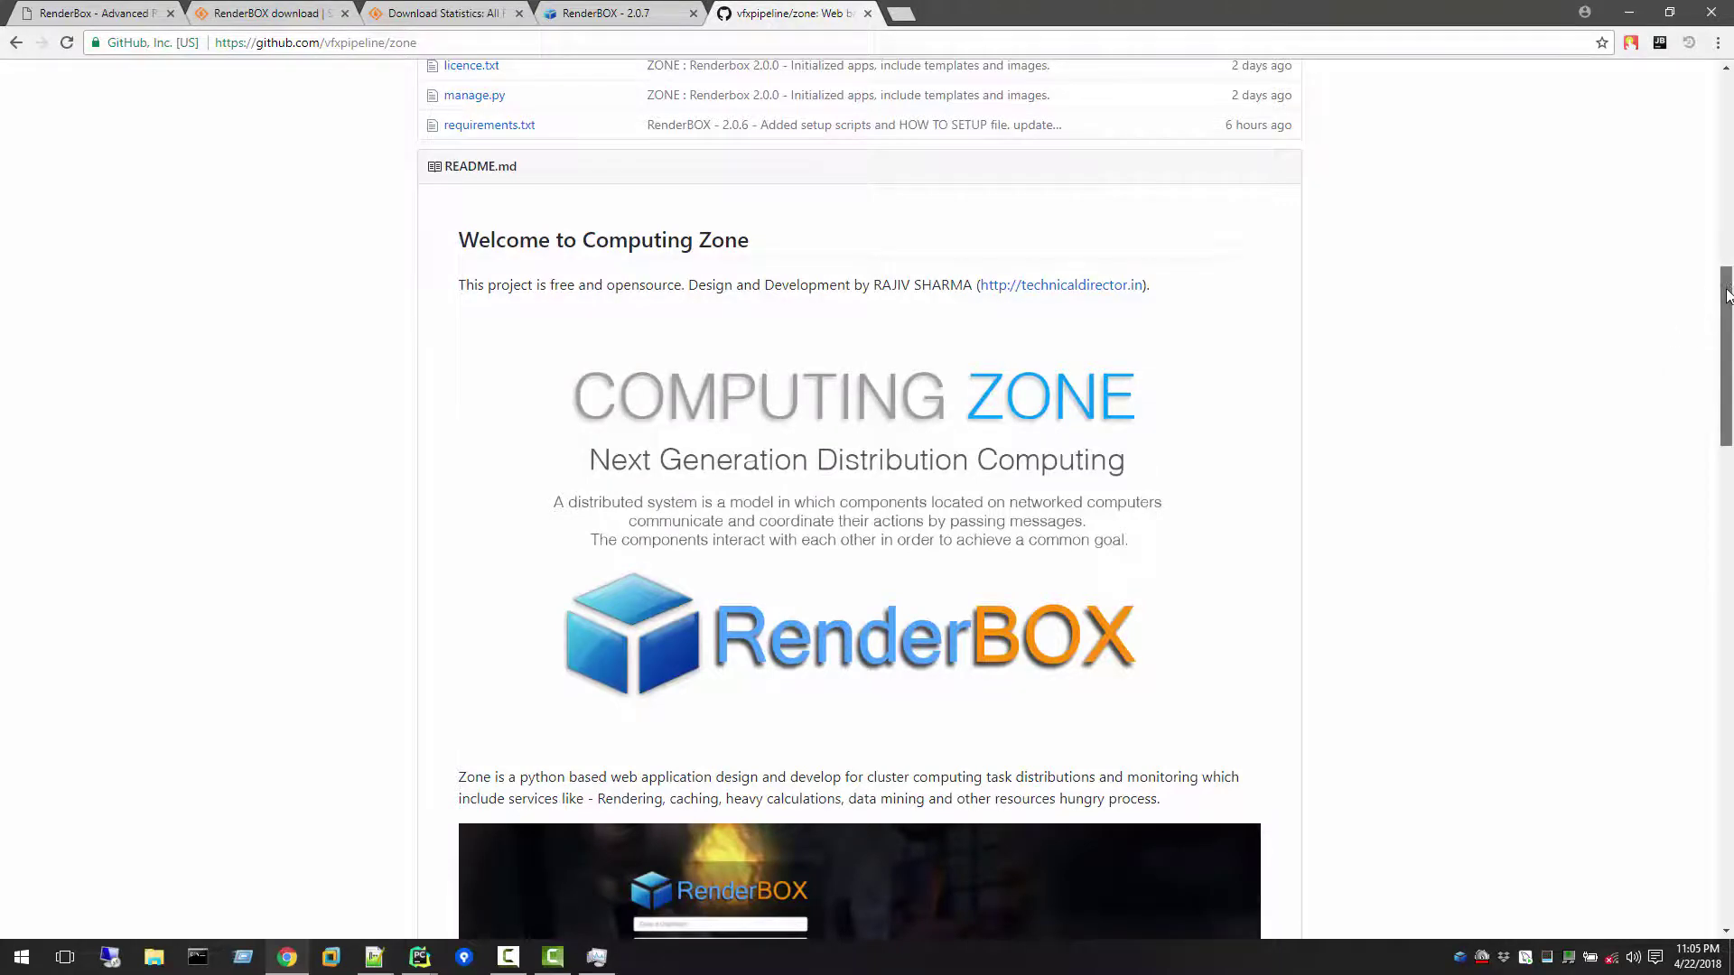
left_click_drag(1720, 359, 1723, 149)
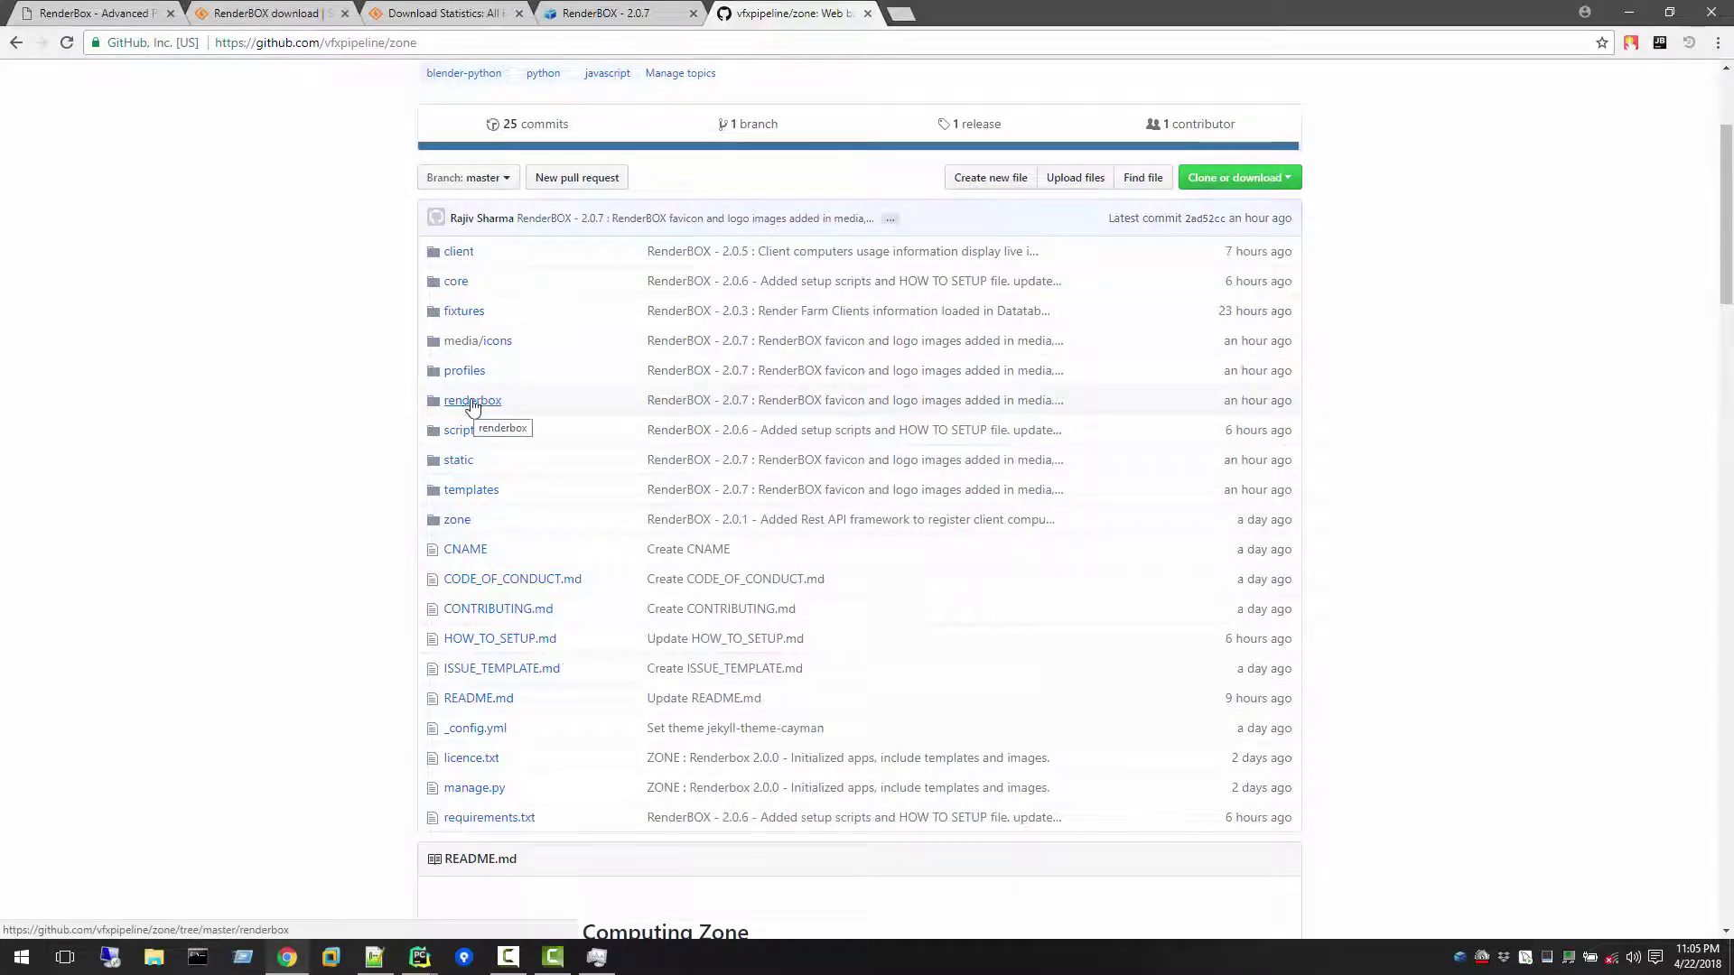
Try to open the repository's zone folder, go back and view the Computing Zone introduction in the README
left_click(458, 520)
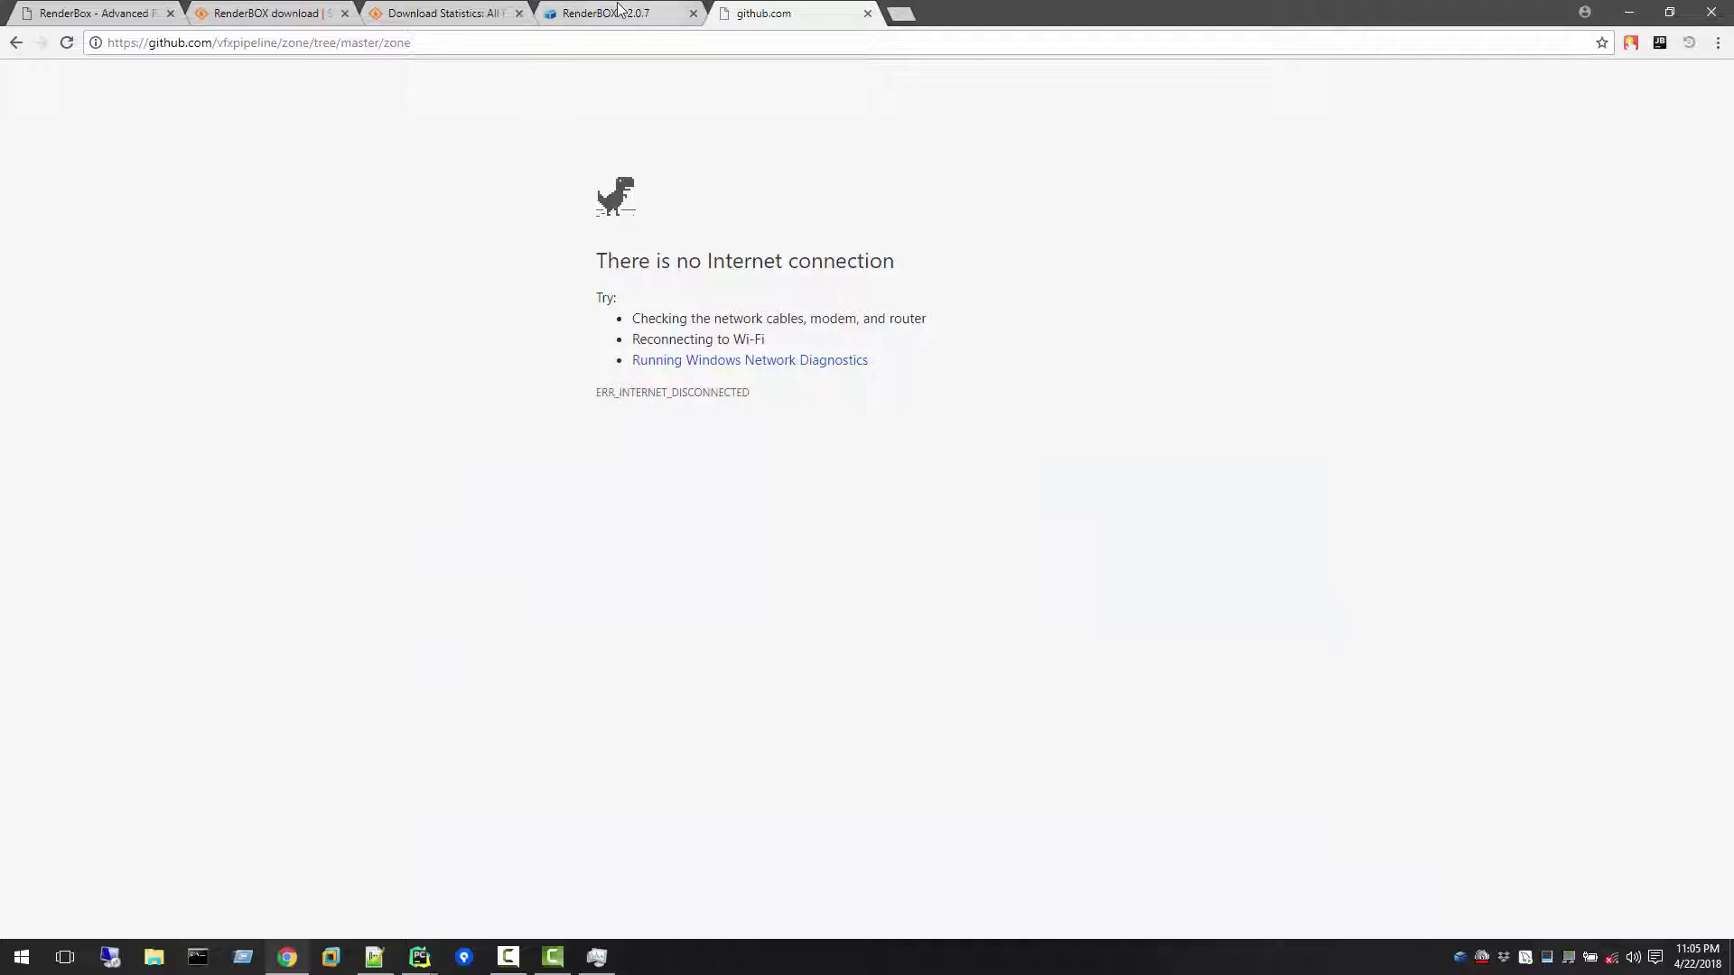
left_click(17, 43)
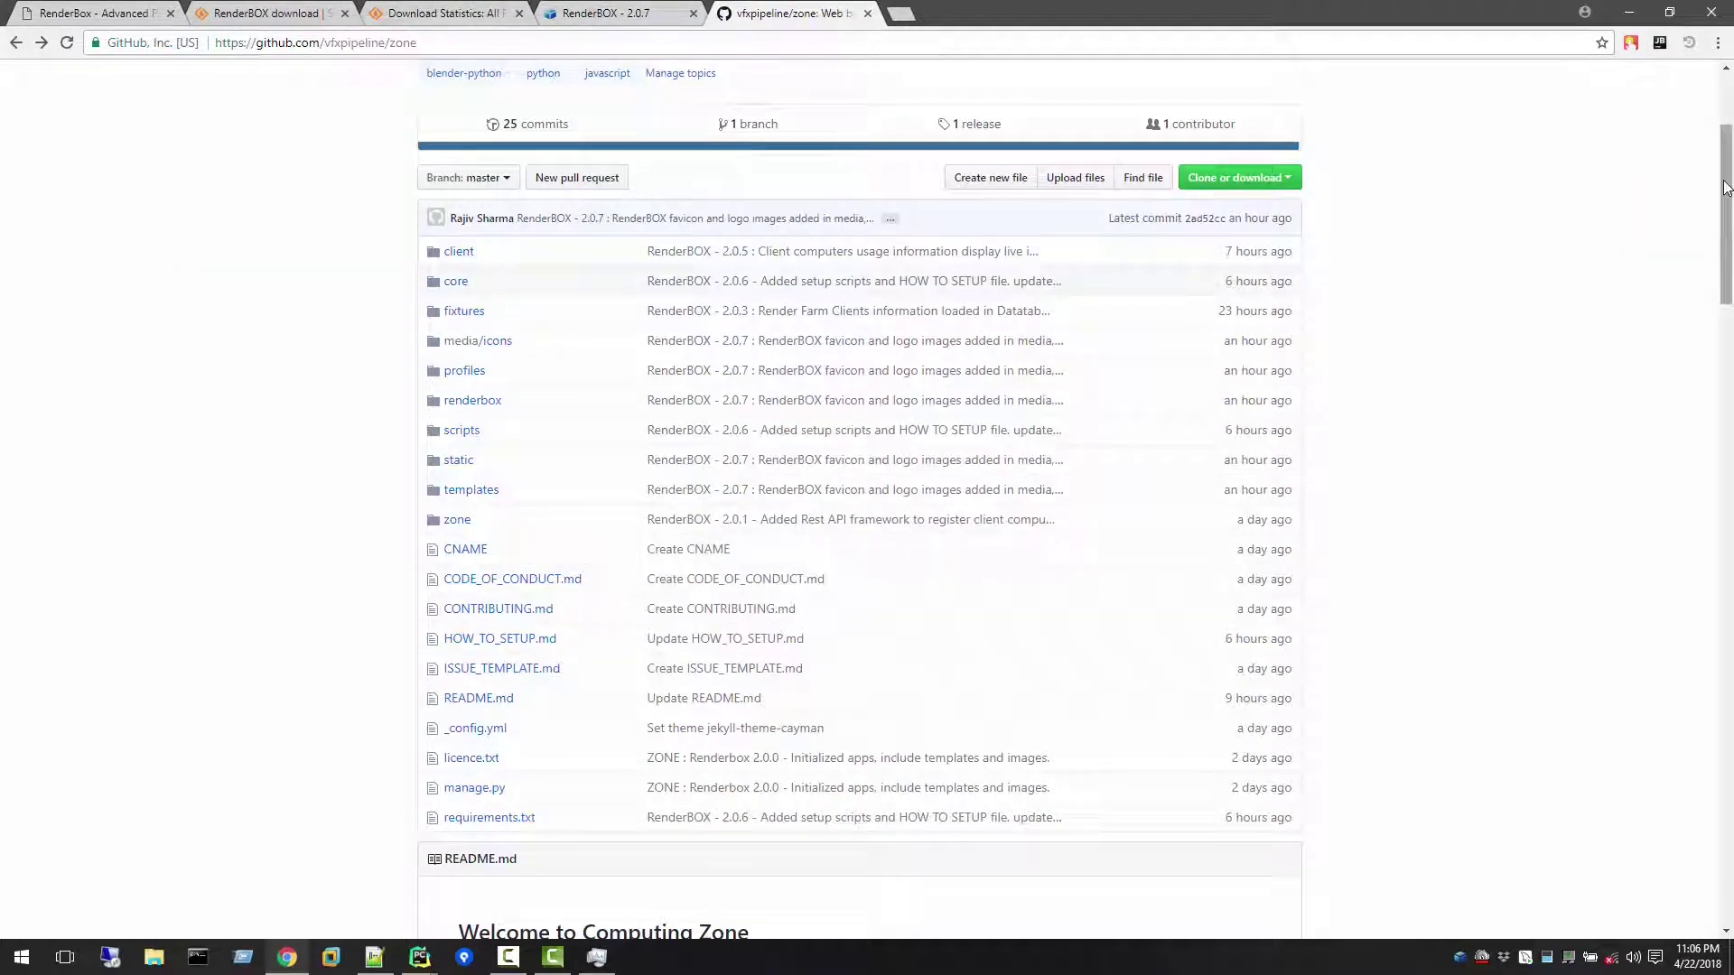
left_click_drag(1722, 188, 1725, 374)
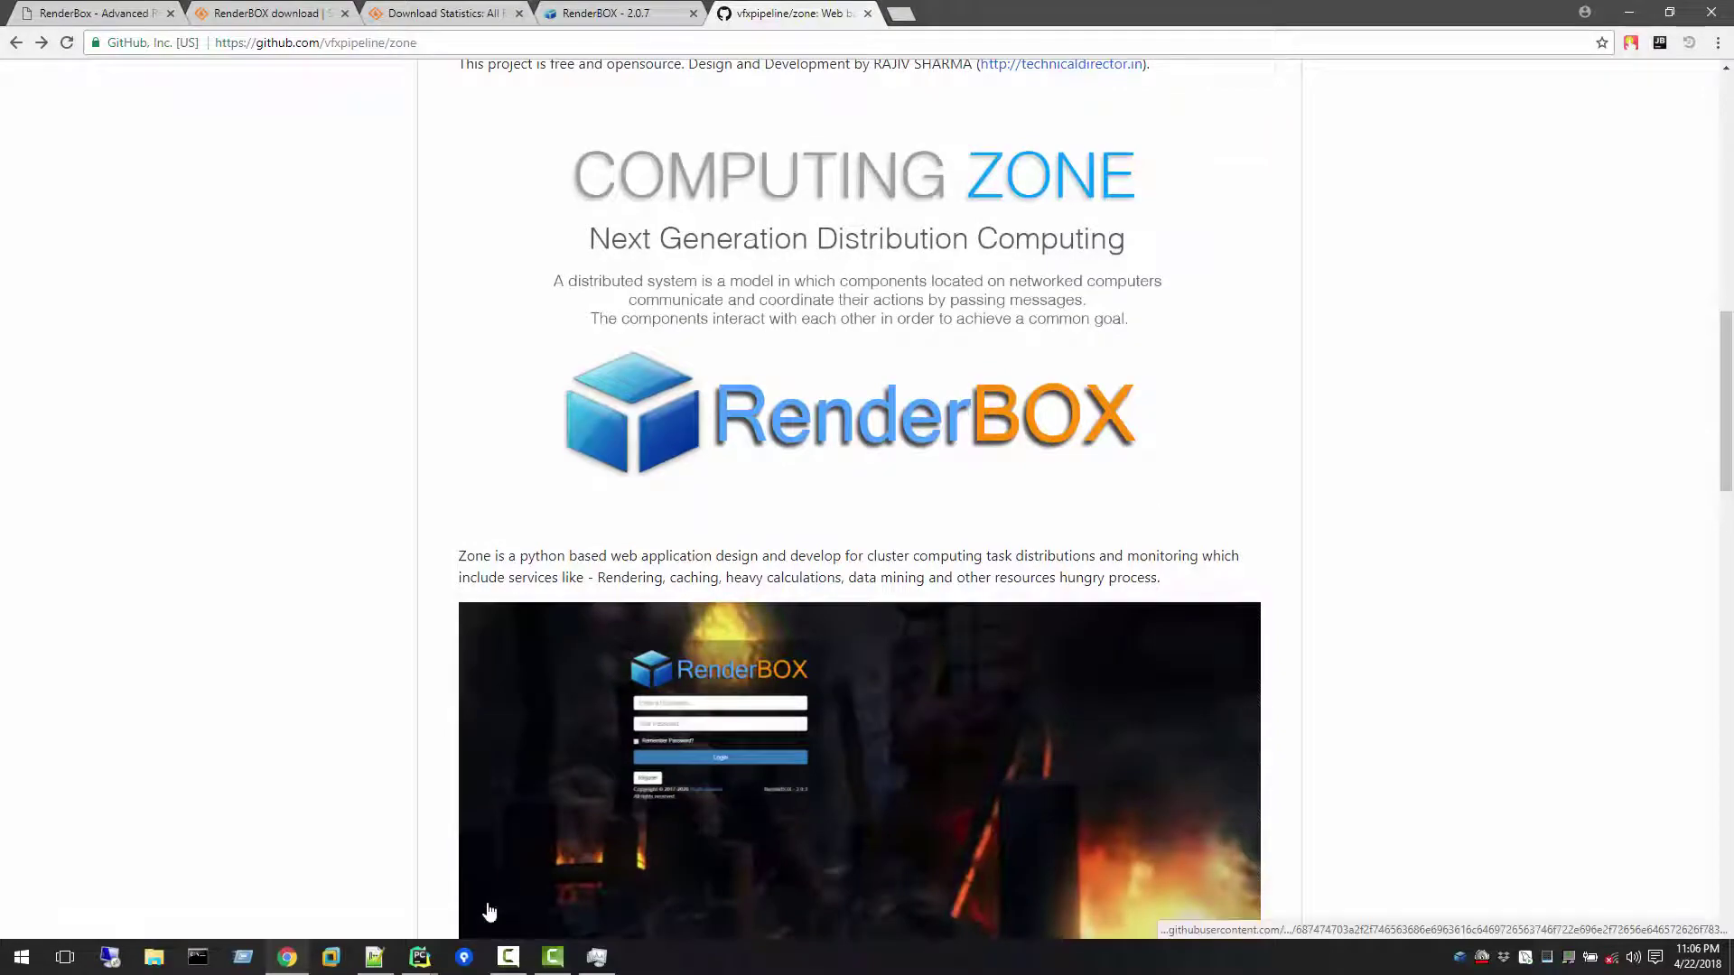
Switch to the zone project in PyCharm and open settings.py from the zone folder
mouse_move(420, 955)
left_click(340, 858)
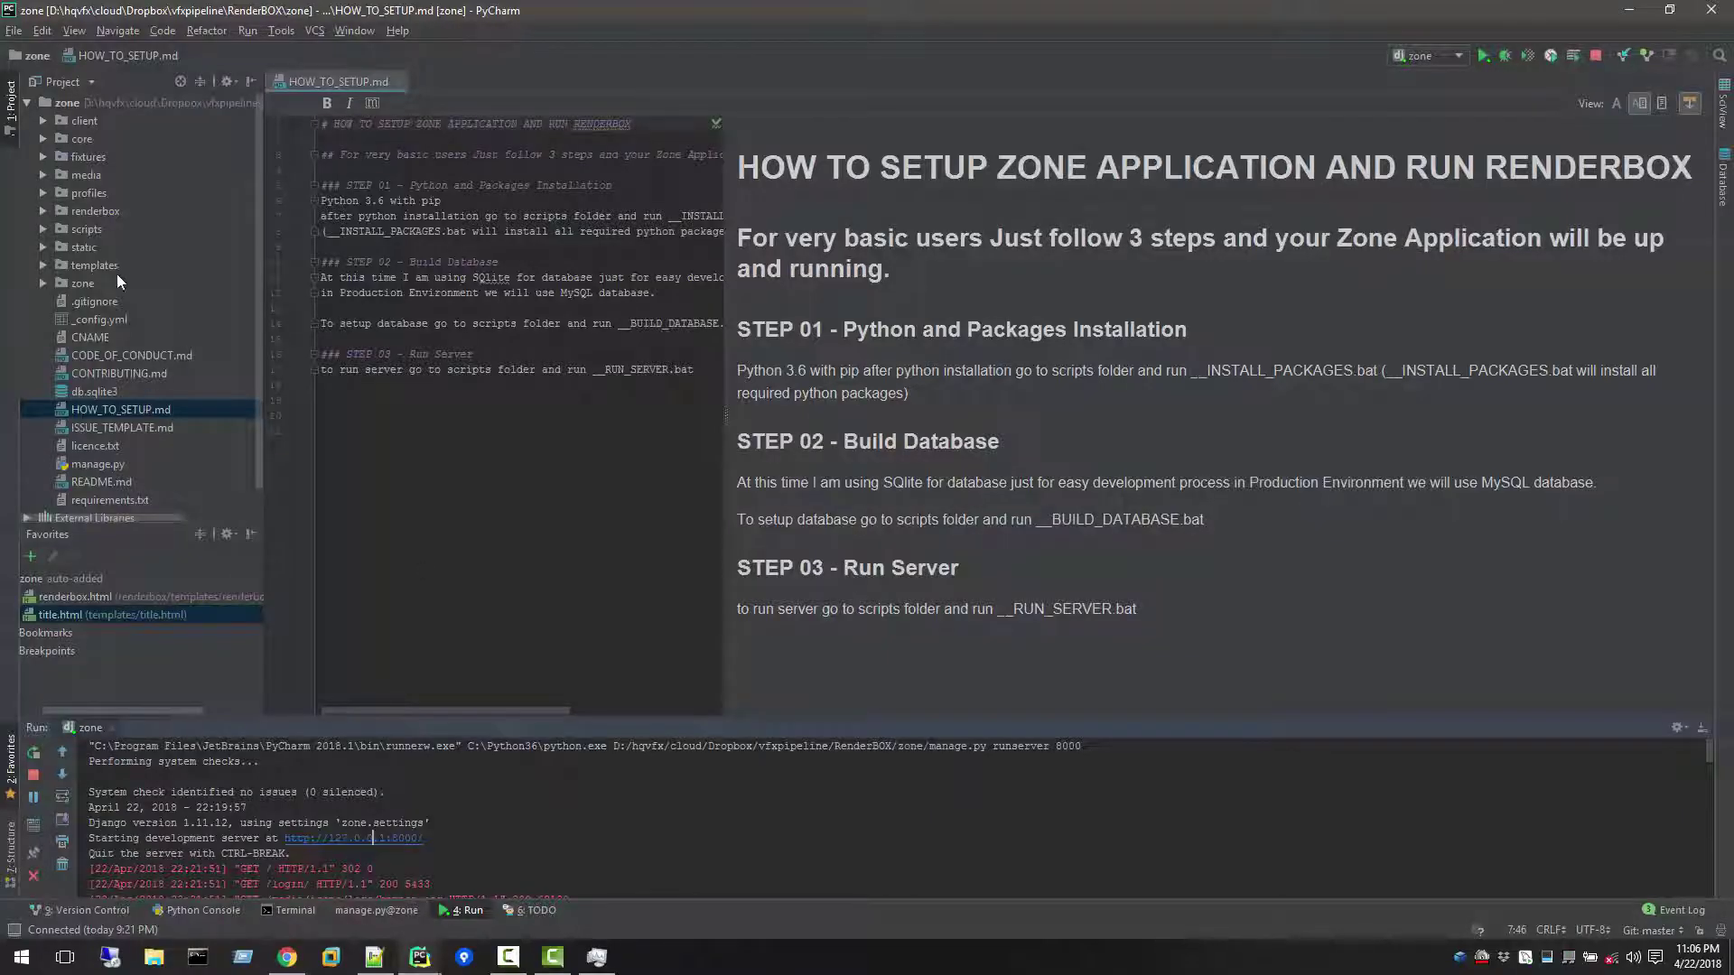
double_click(90, 282)
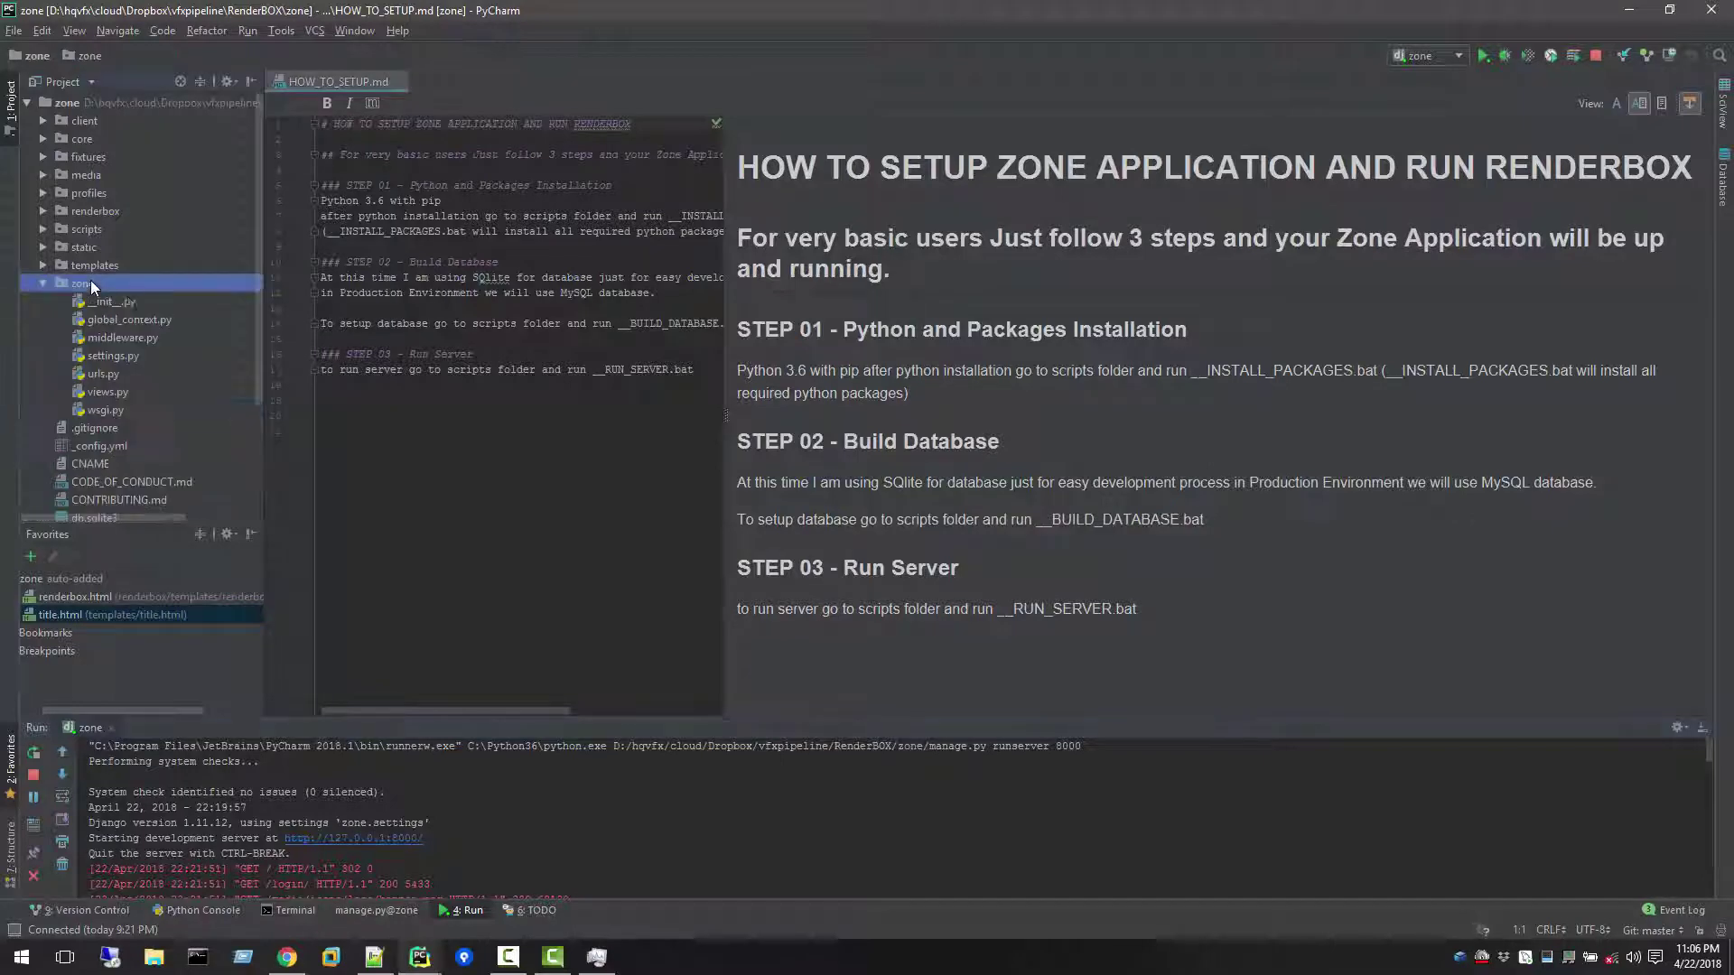
double_click(121, 360)
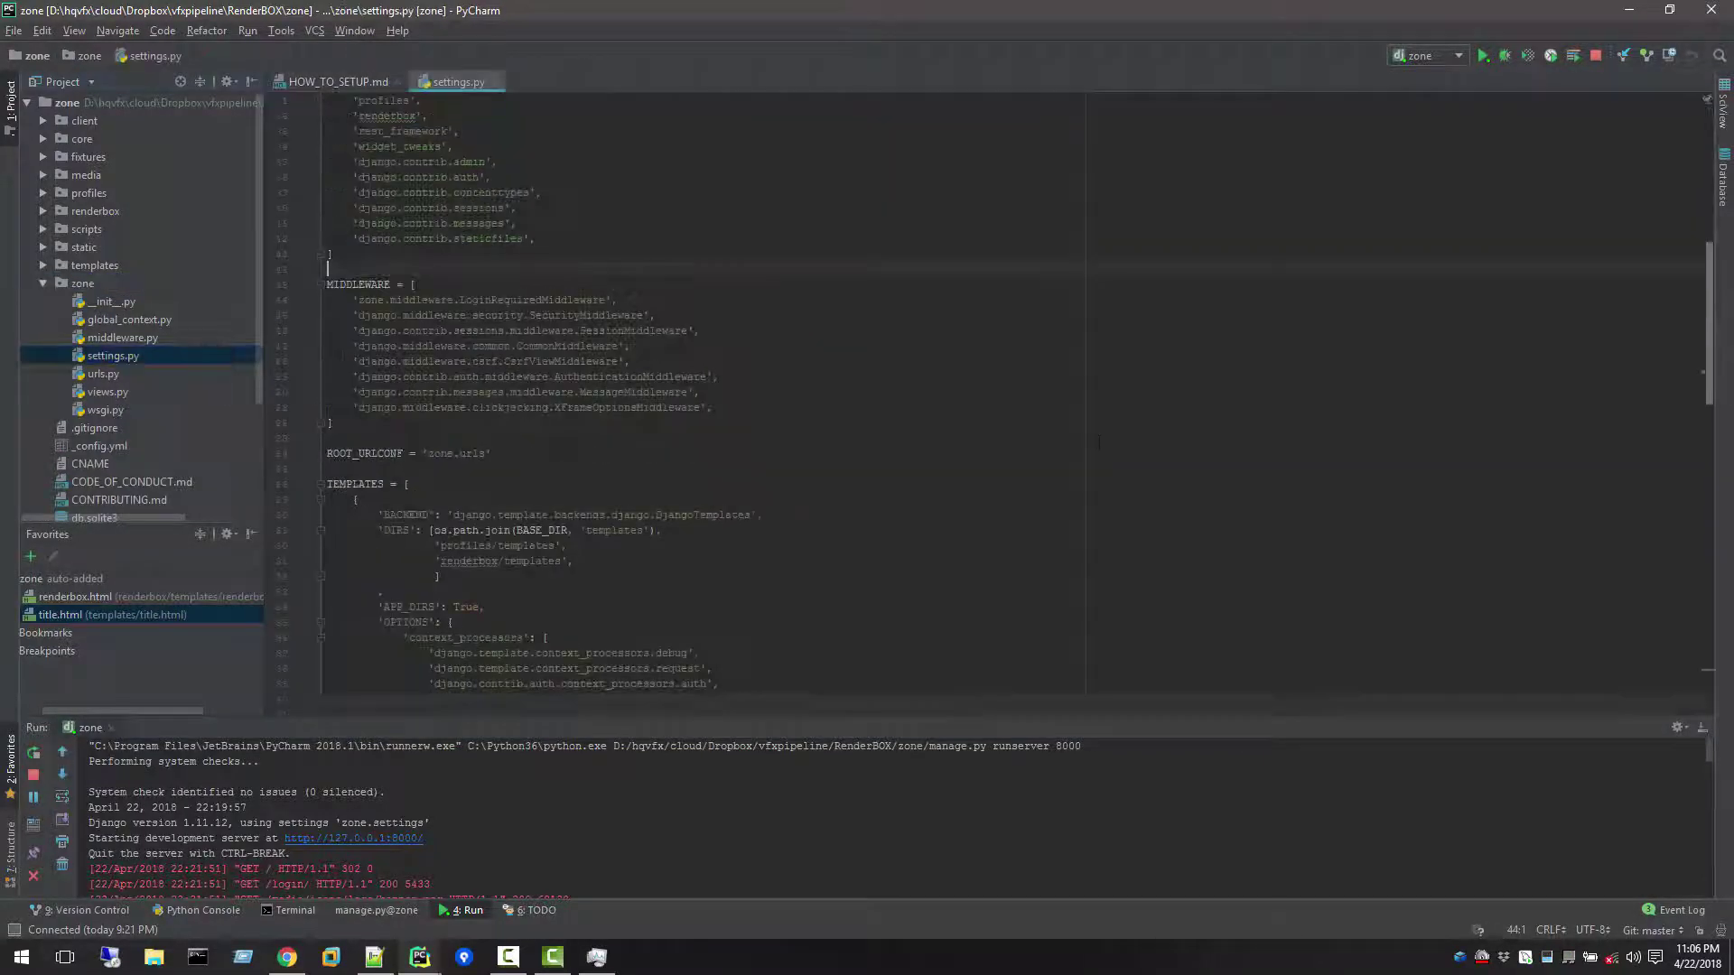
Highlight the renderbox entry under INSTALLED_APPS in settings.py and enlarge the editor text
left_click_drag(1710, 370, 1701, 284)
double_click(371, 386)
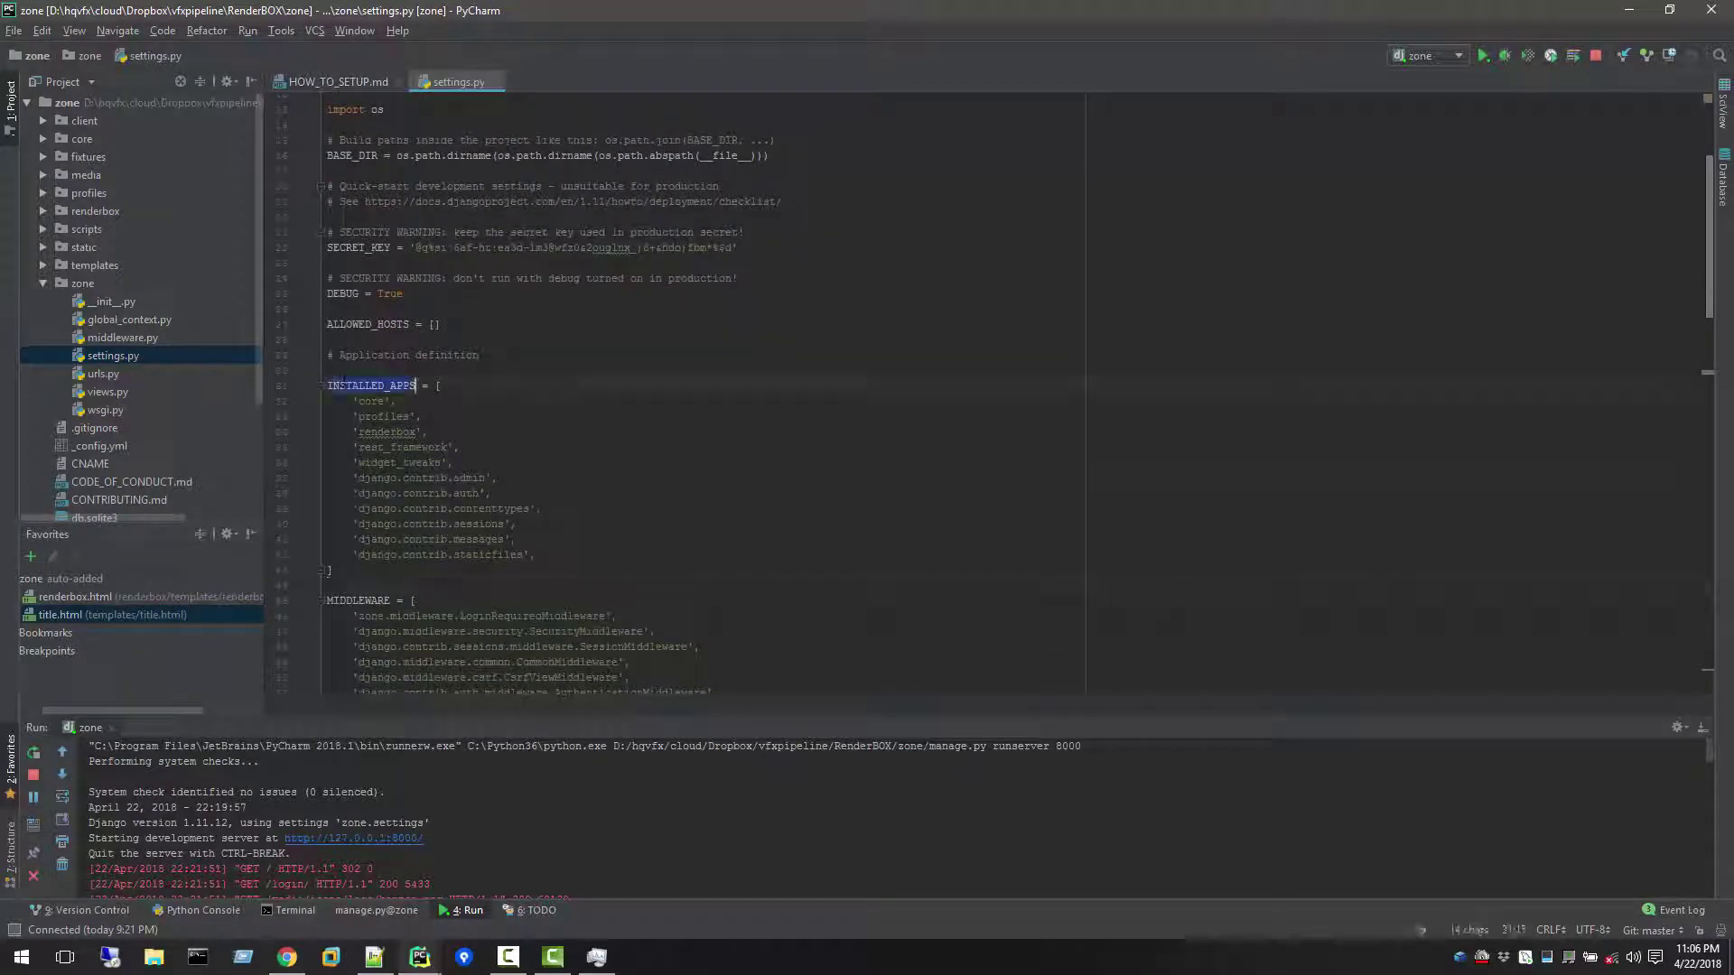
double_click(388, 431)
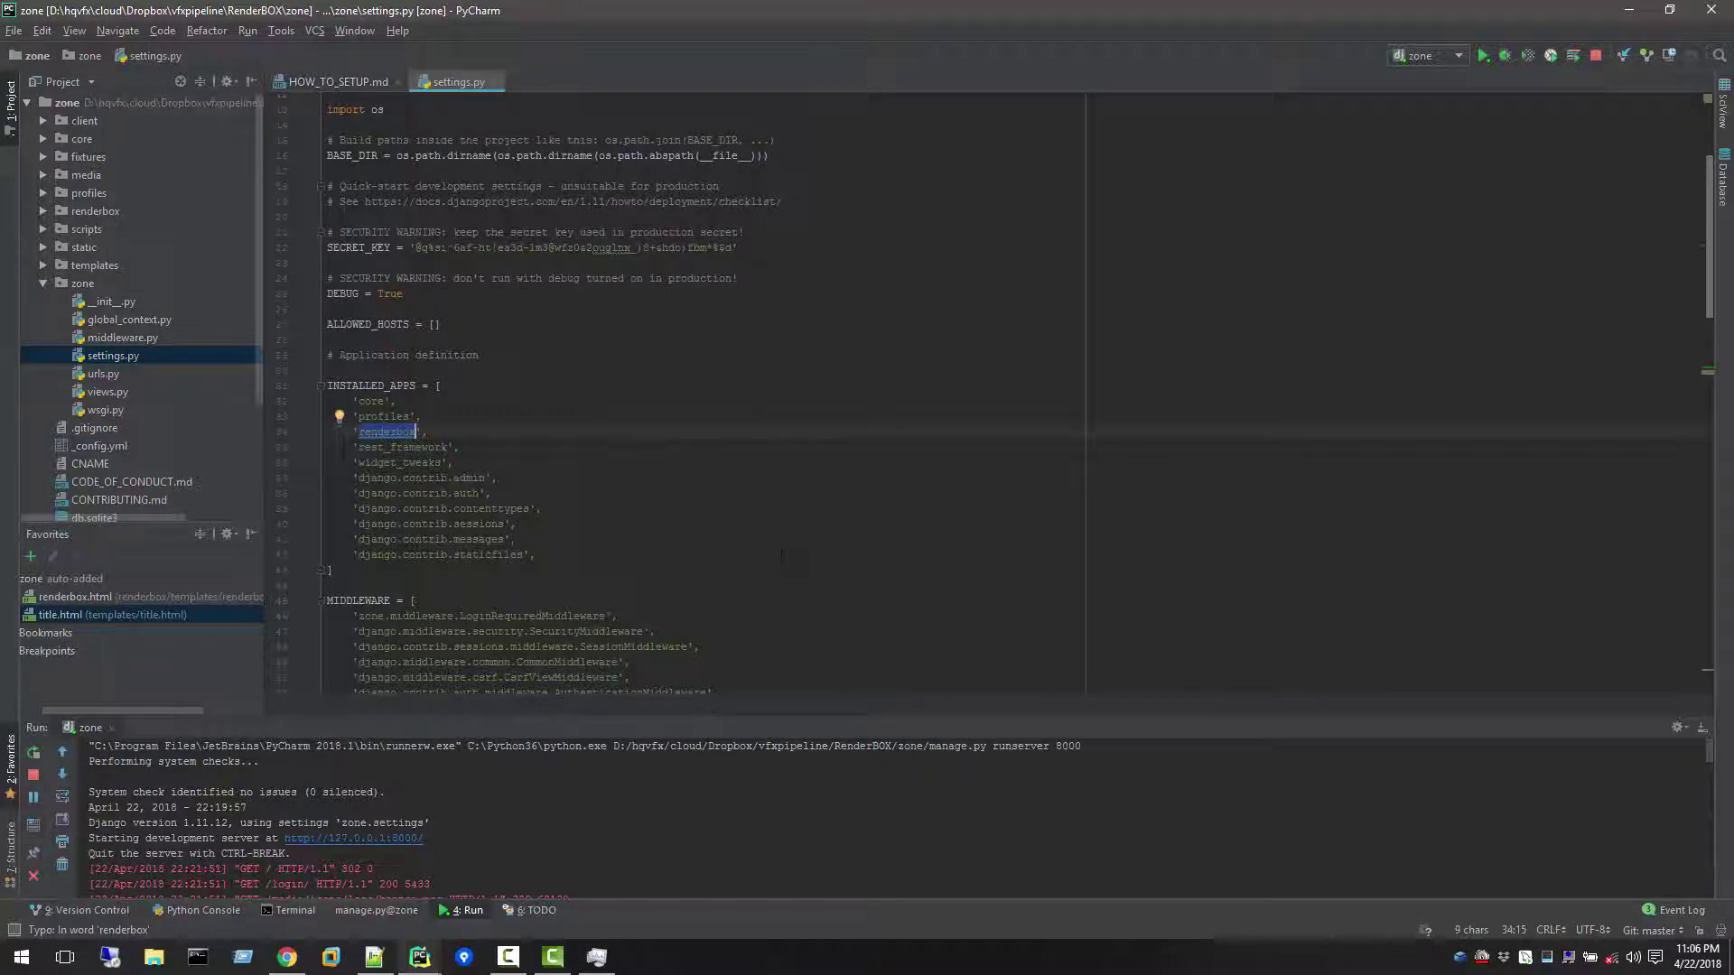
scroll(781, 553, "up", 3, "ctrl")
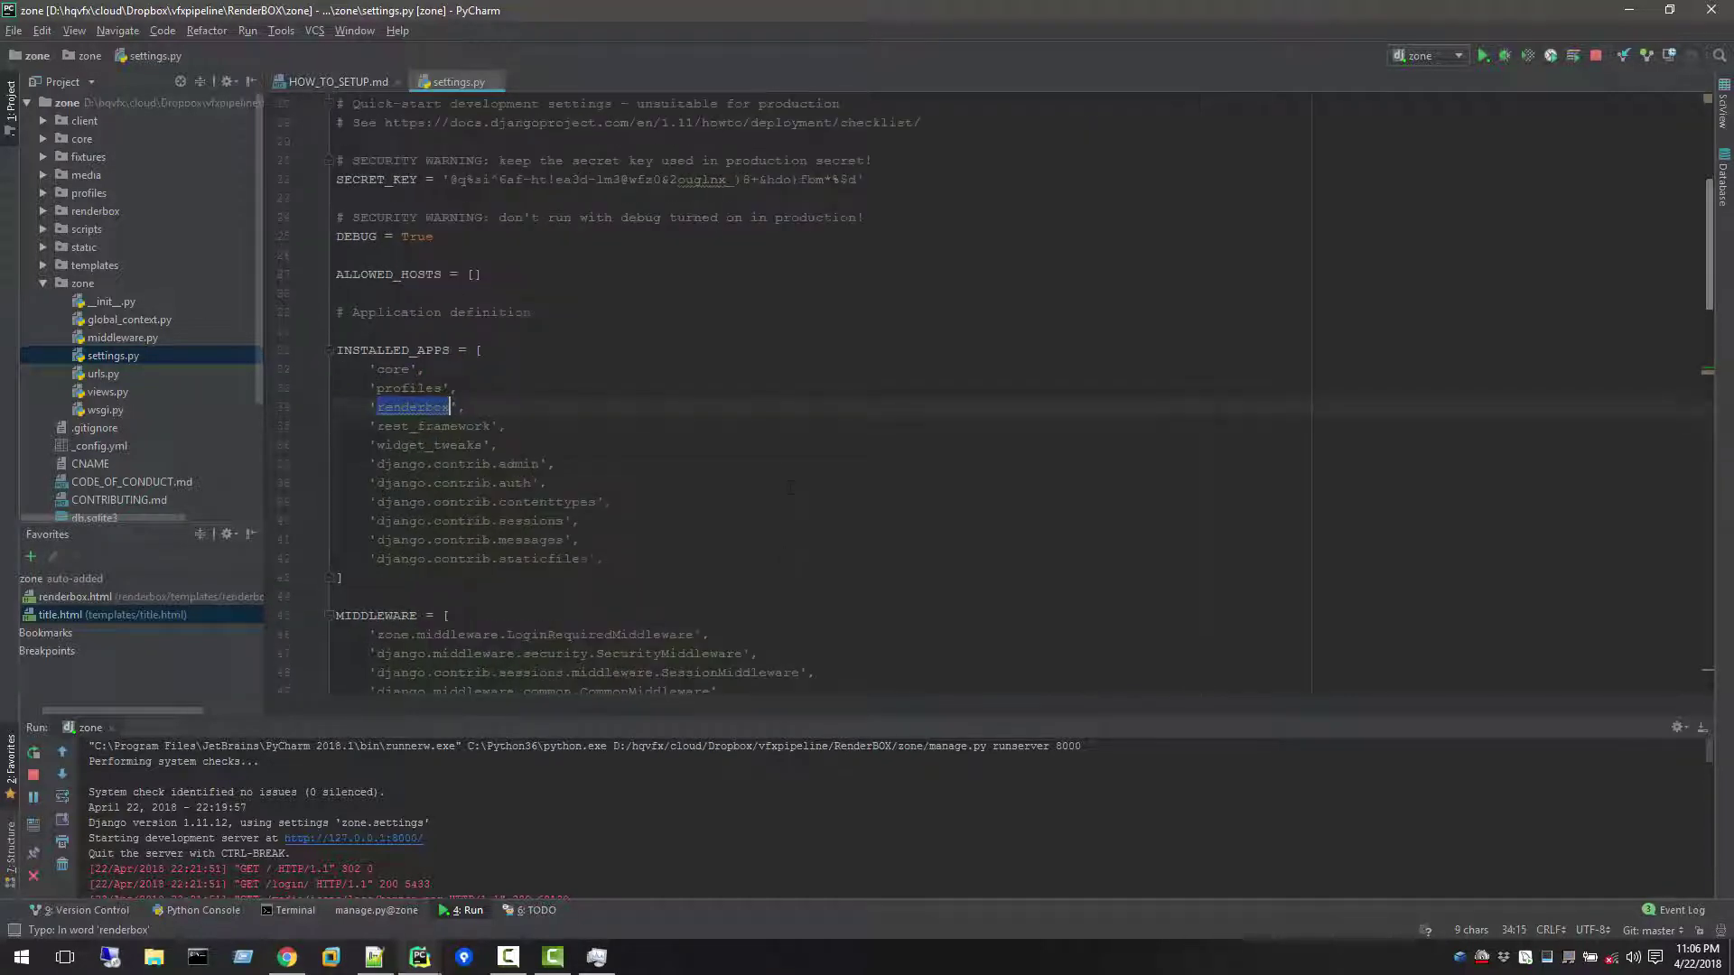
scroll(790, 487, "up", 2, "ctrl")
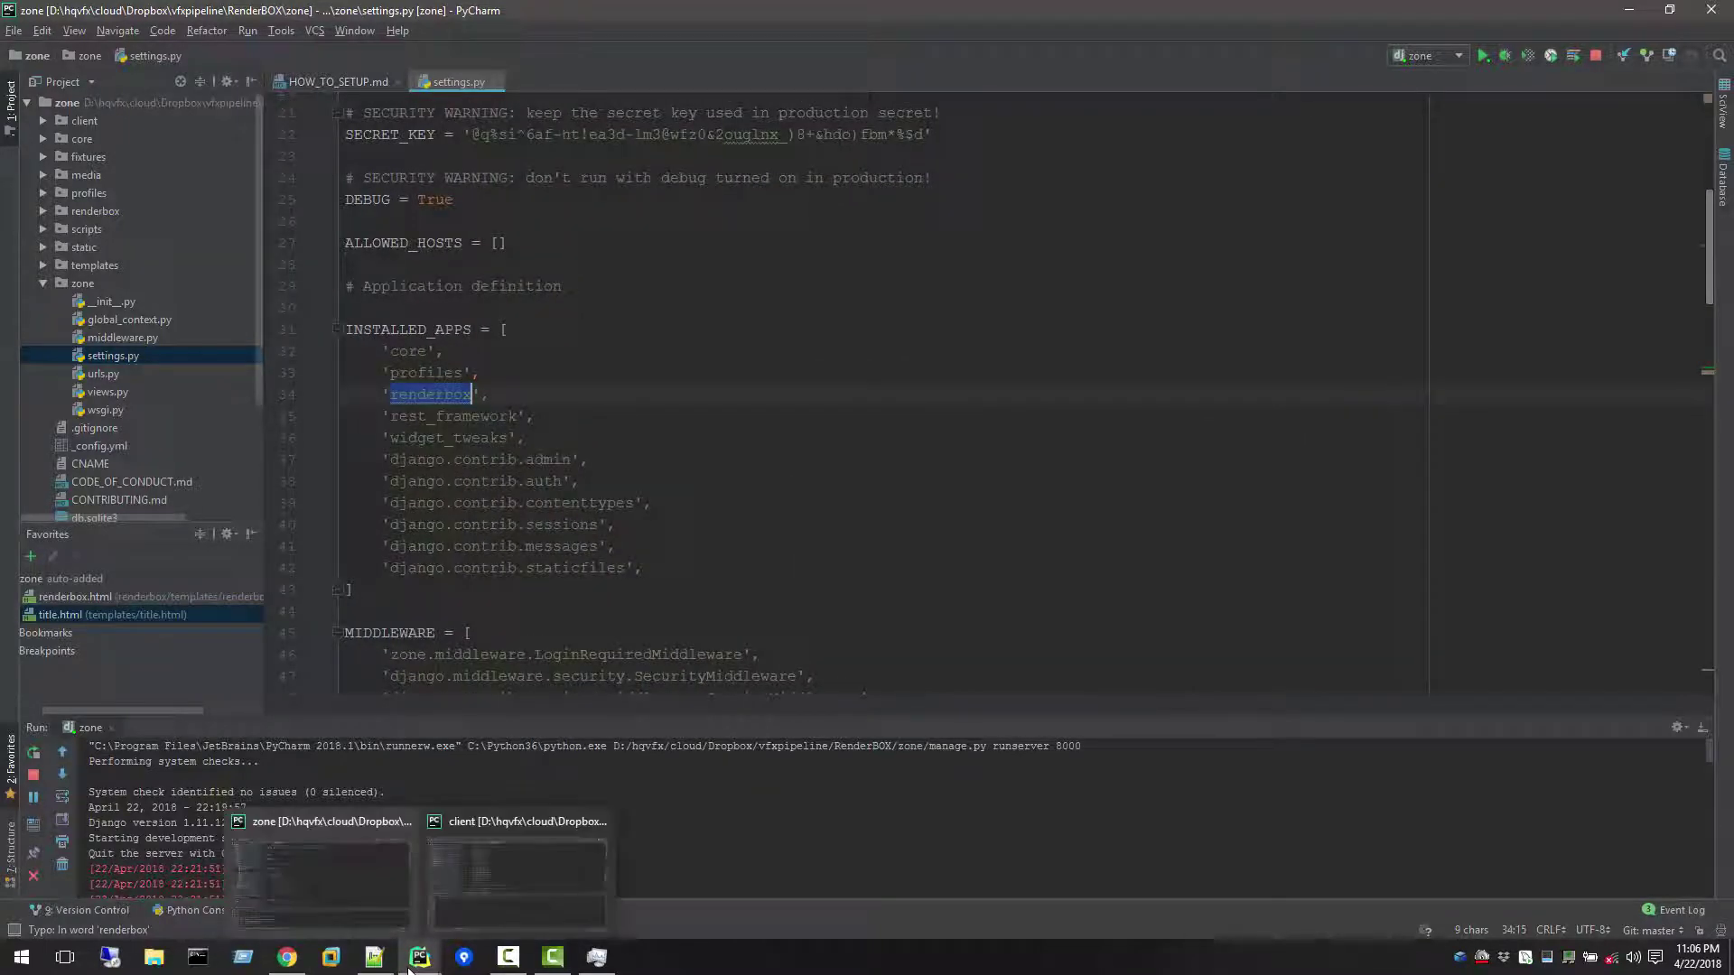
Switch back to Chrome and review the zone repository's README and its main page header
left_click(287, 957)
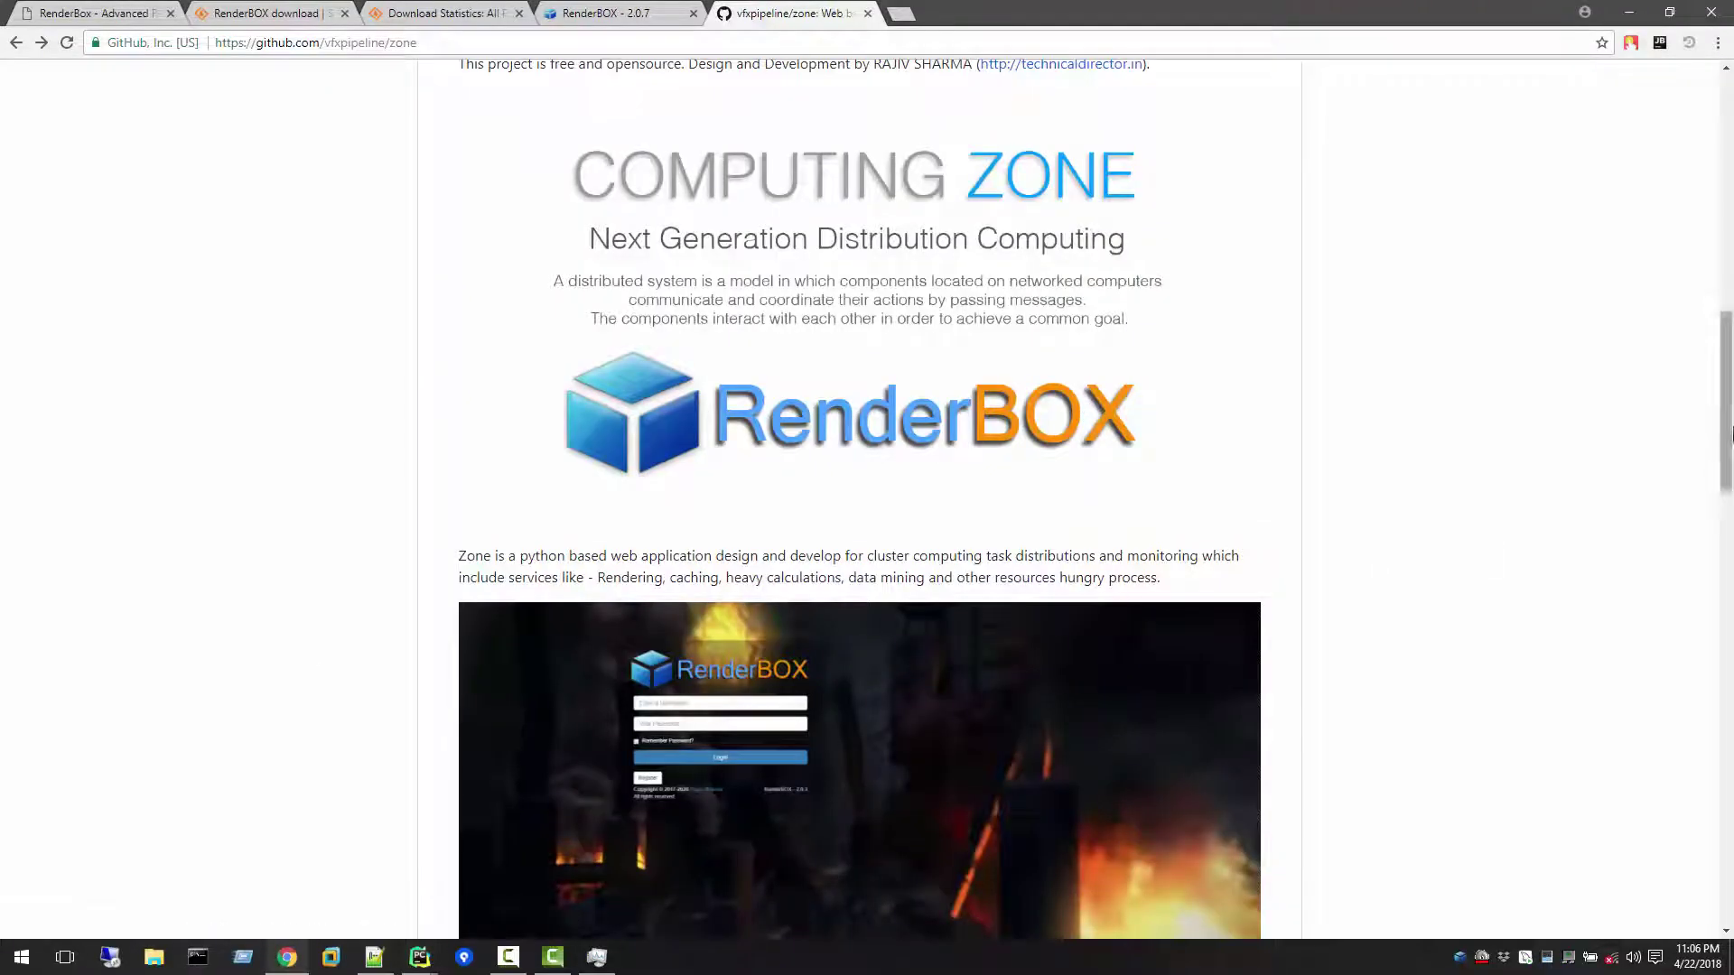
left_click_drag(1728, 436, 1726, 391)
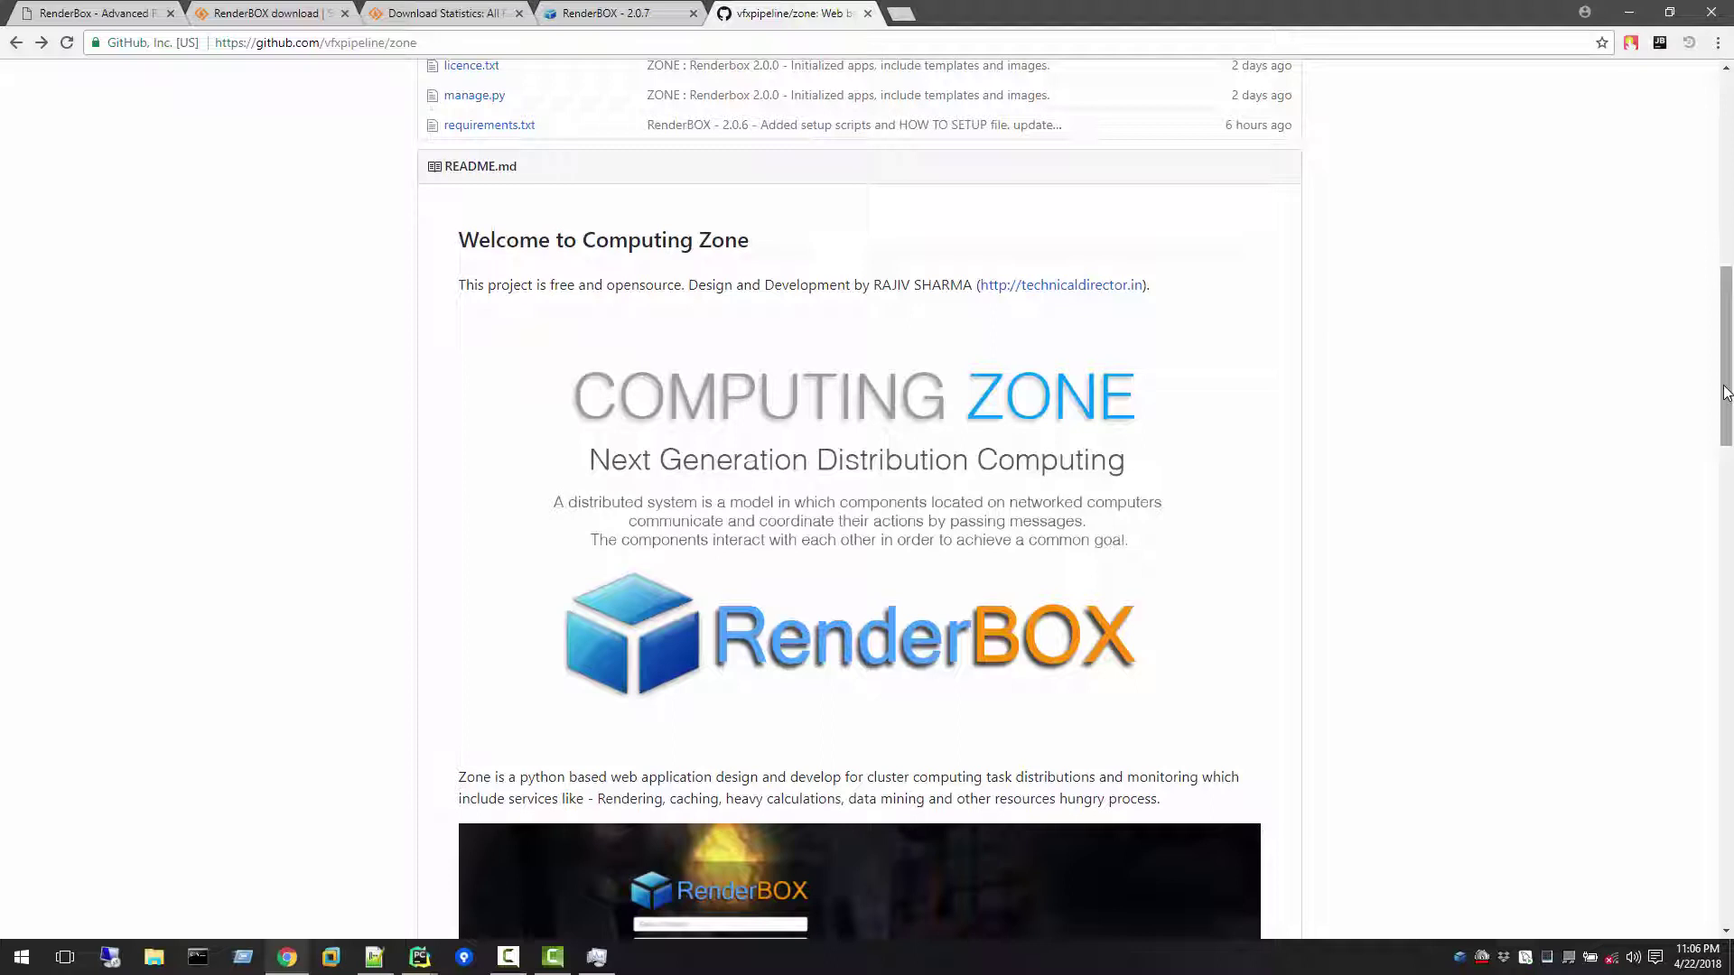
left_click_drag(1726, 392, 1713, 147)
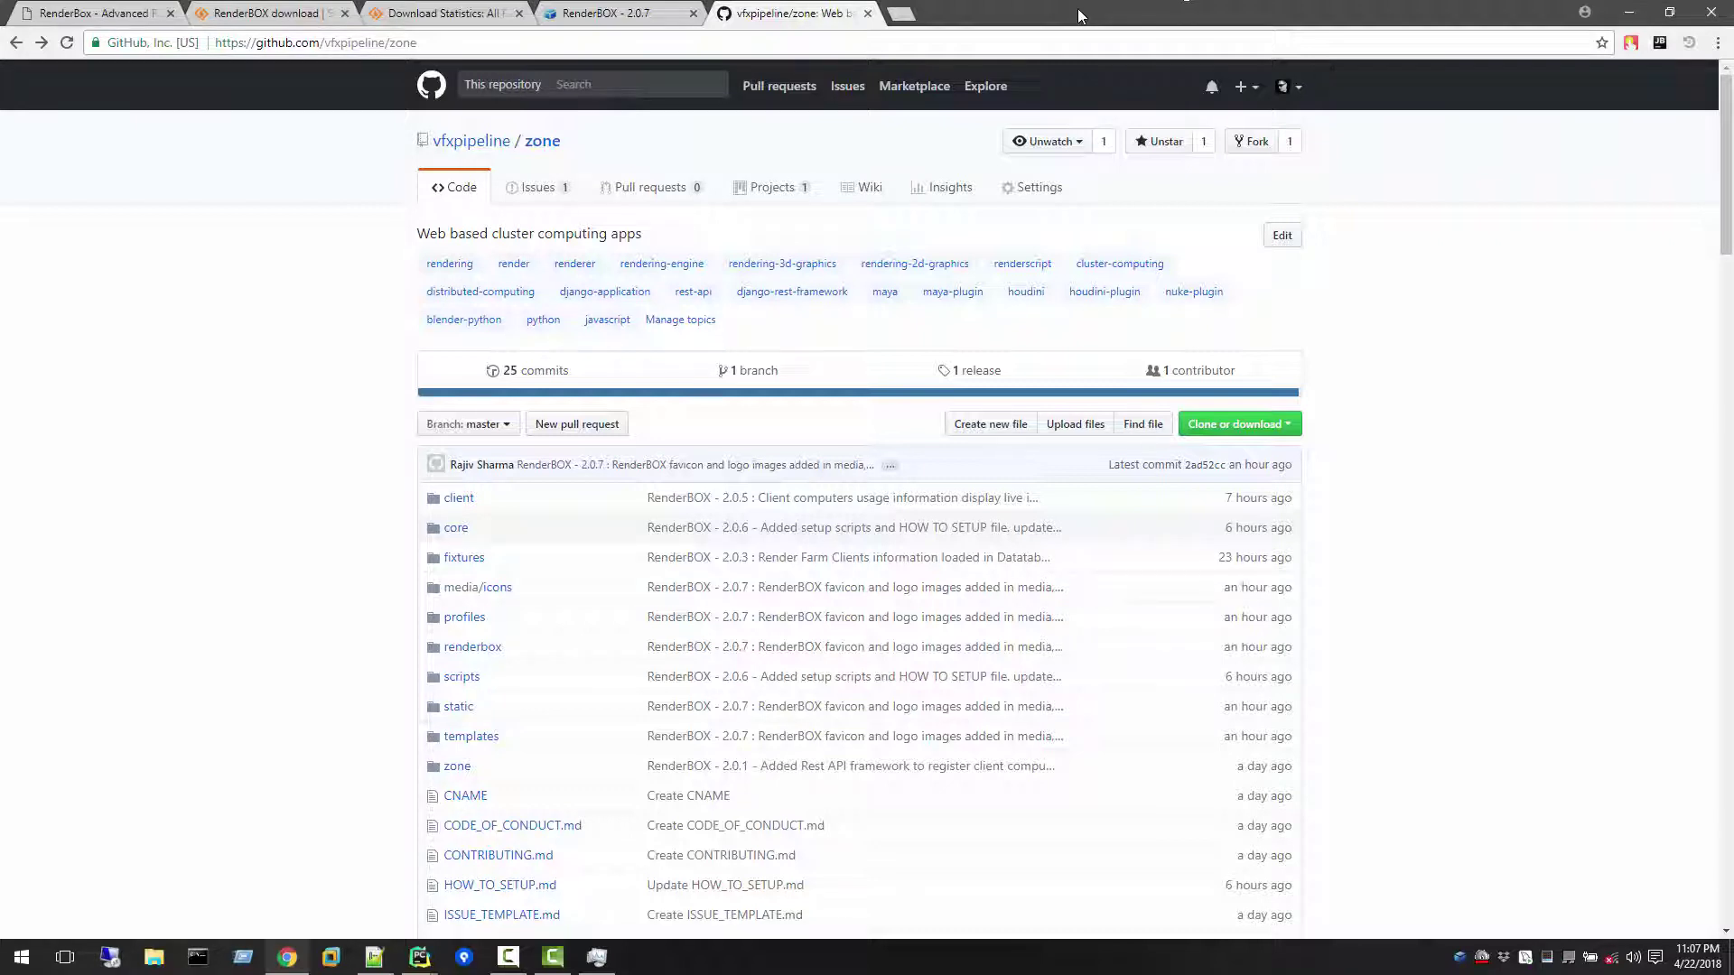
Try to open the zone repository's Issues page, glance at the RenderBOX dashboard and return to the repository's main page
left_click(549, 193)
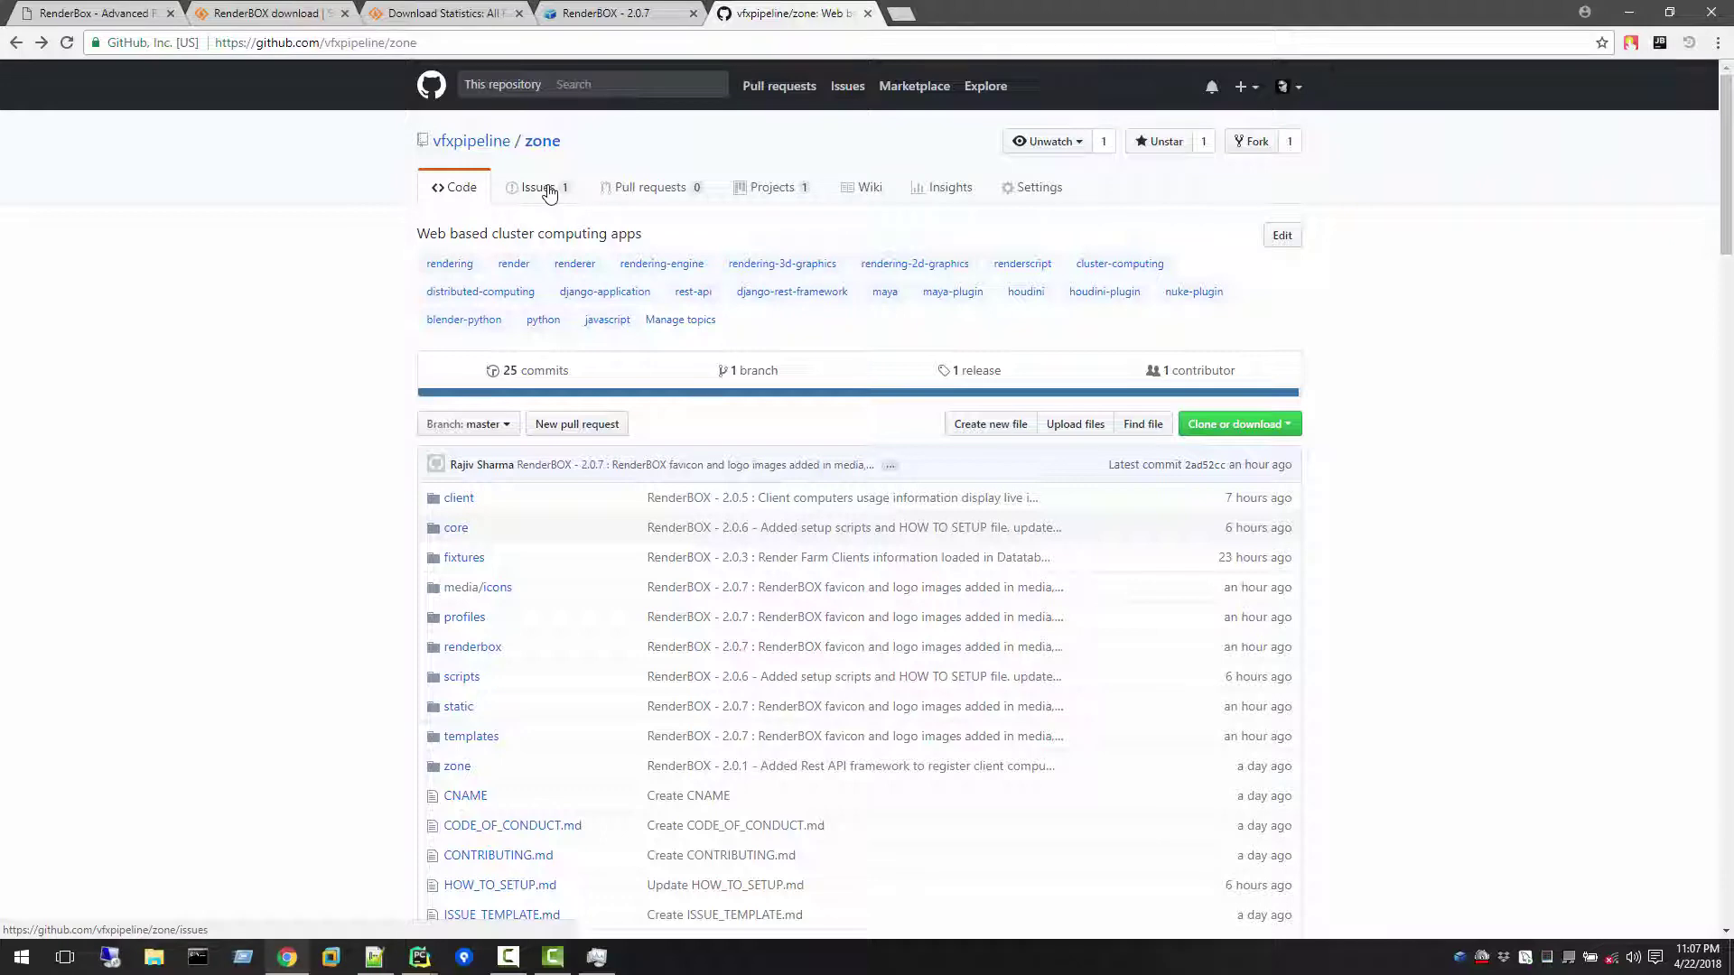
left_click(632, 12)
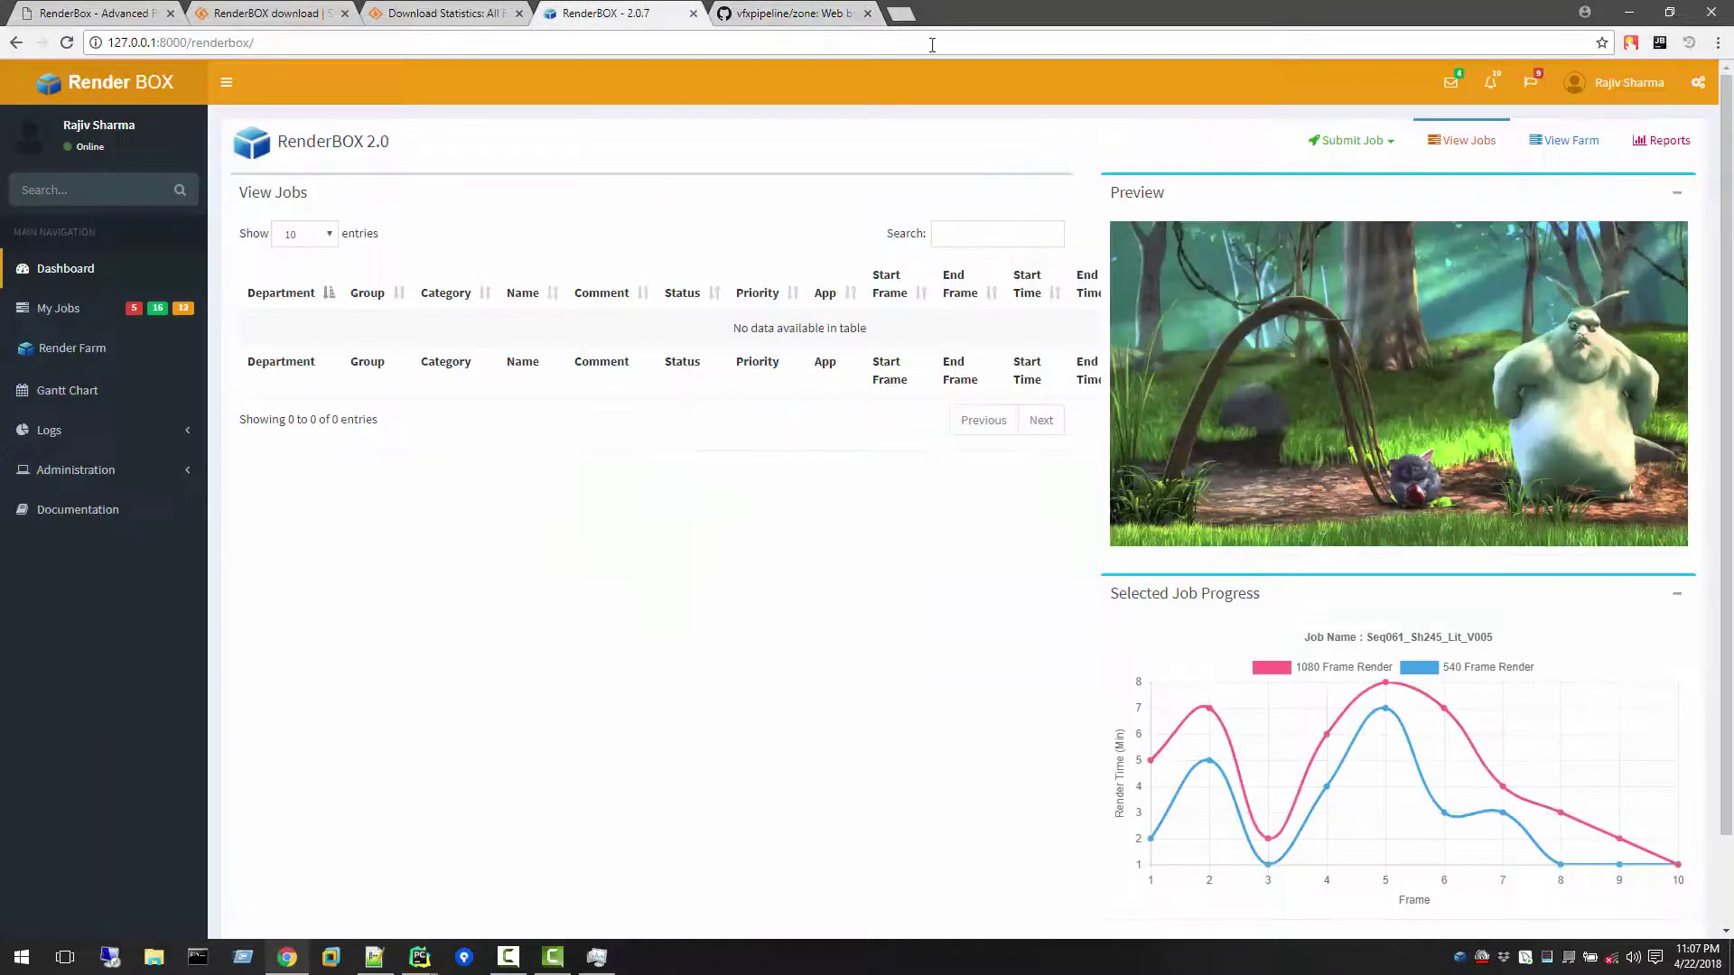
left_click(800, 15)
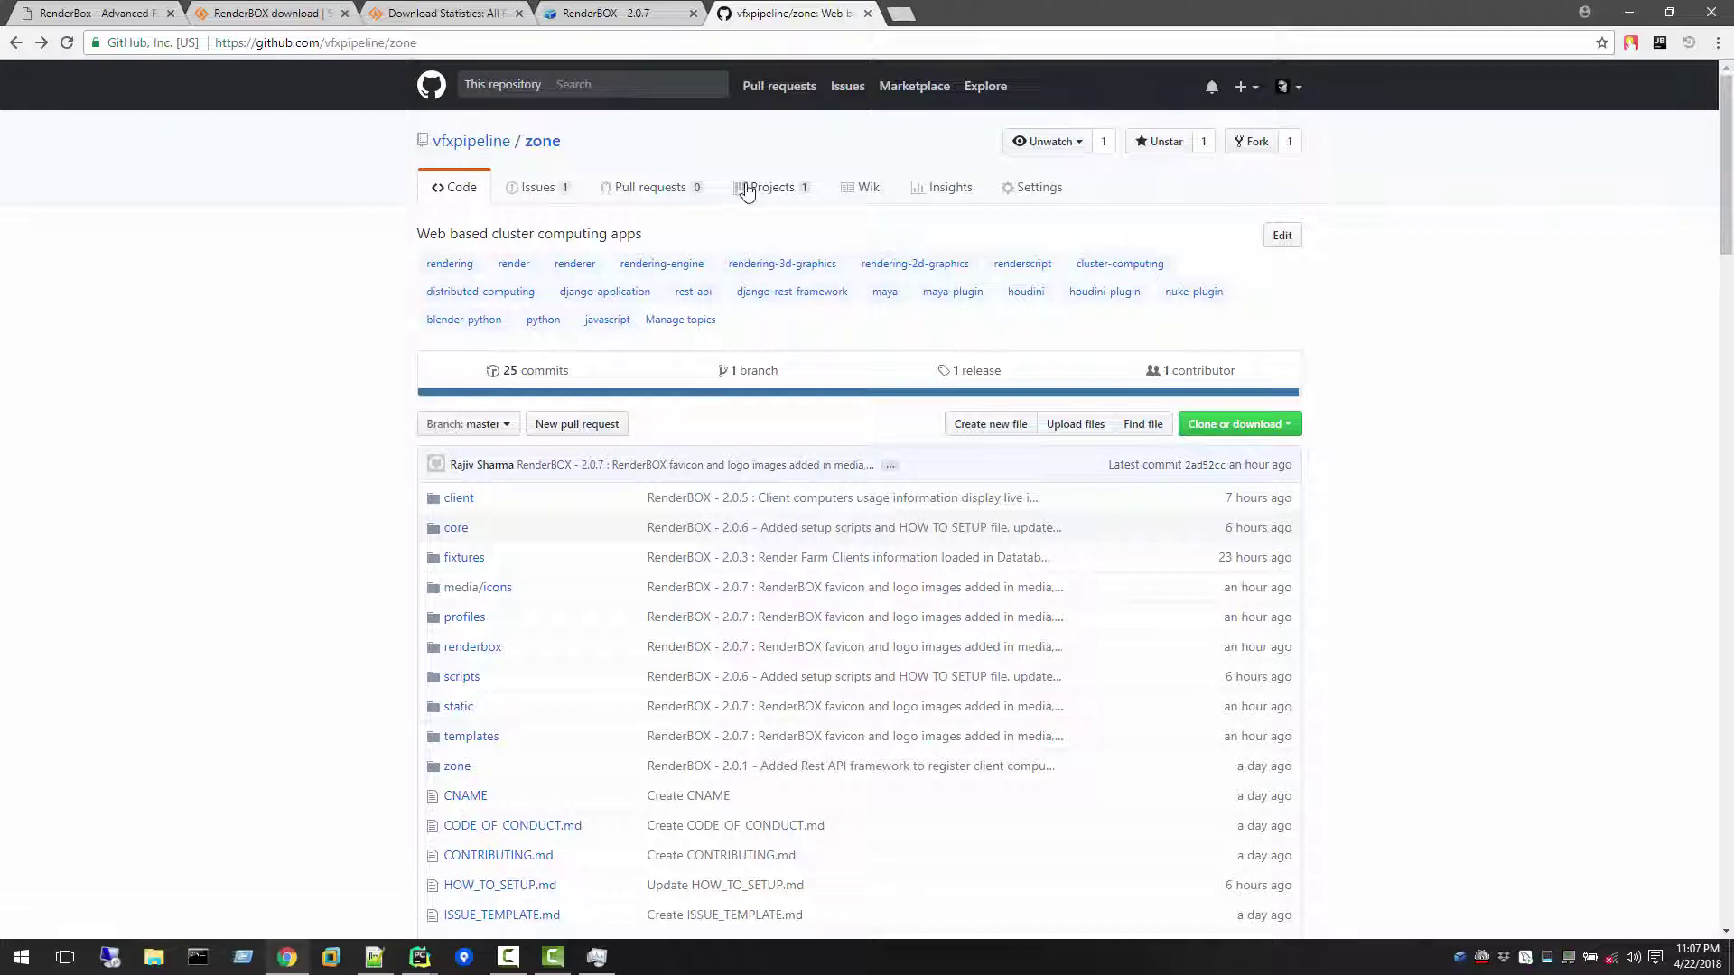
left_click(531, 186)
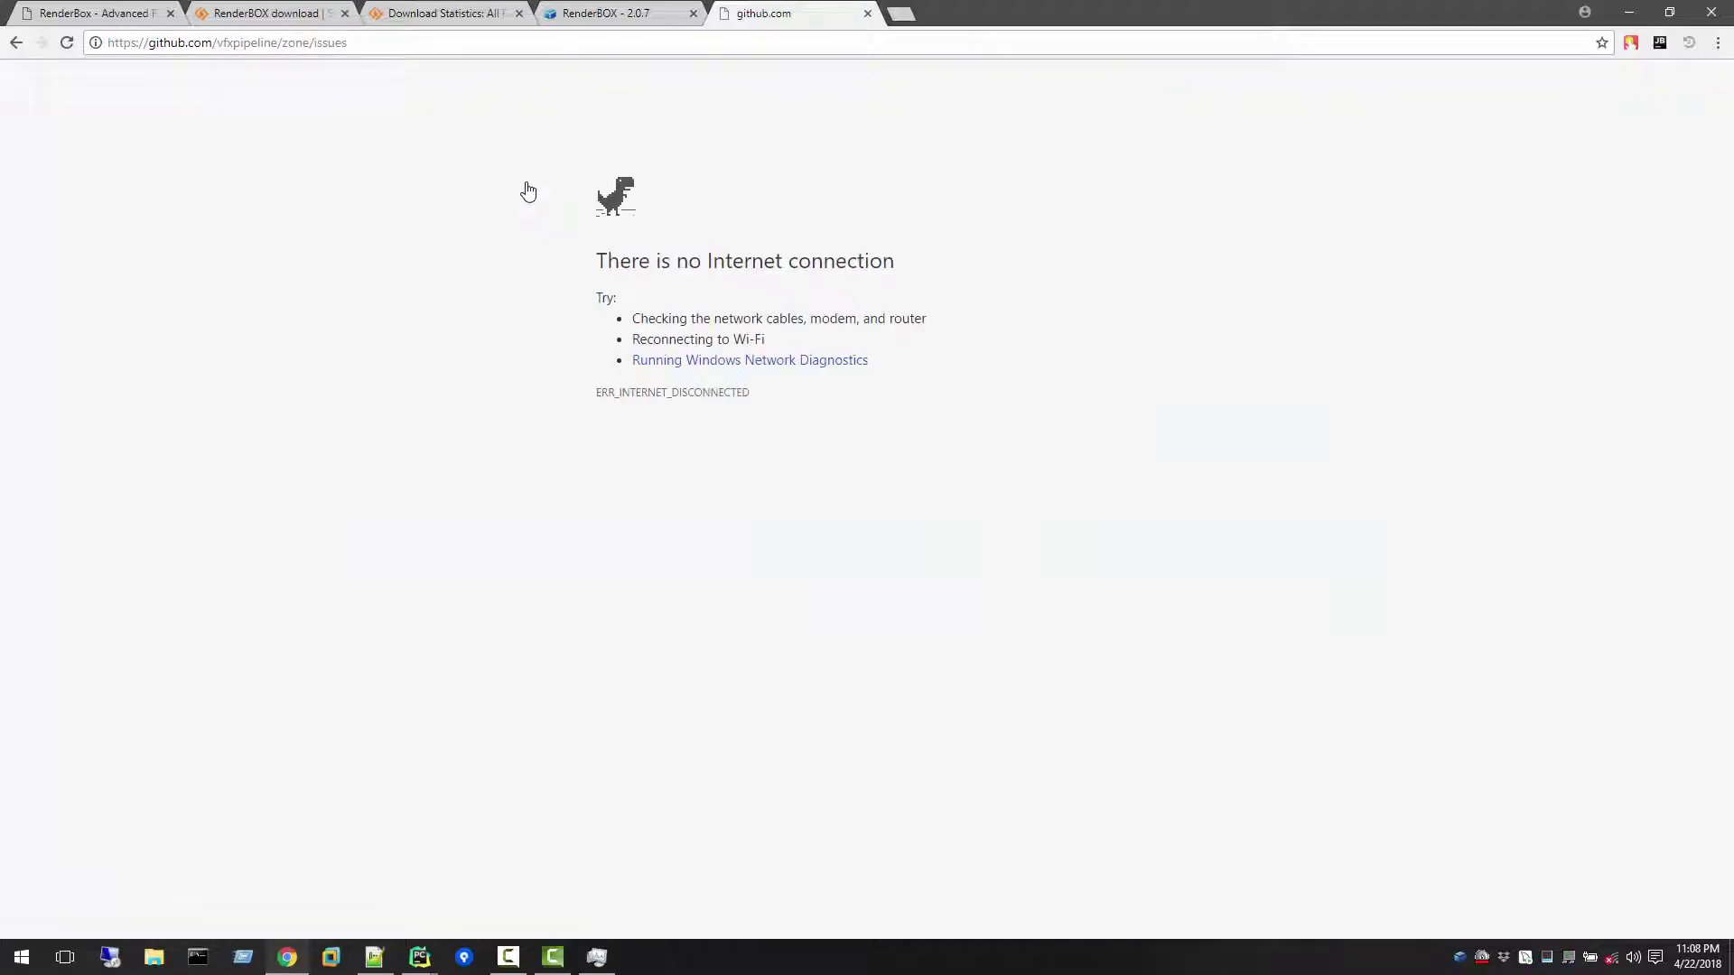
left_click(611, 11)
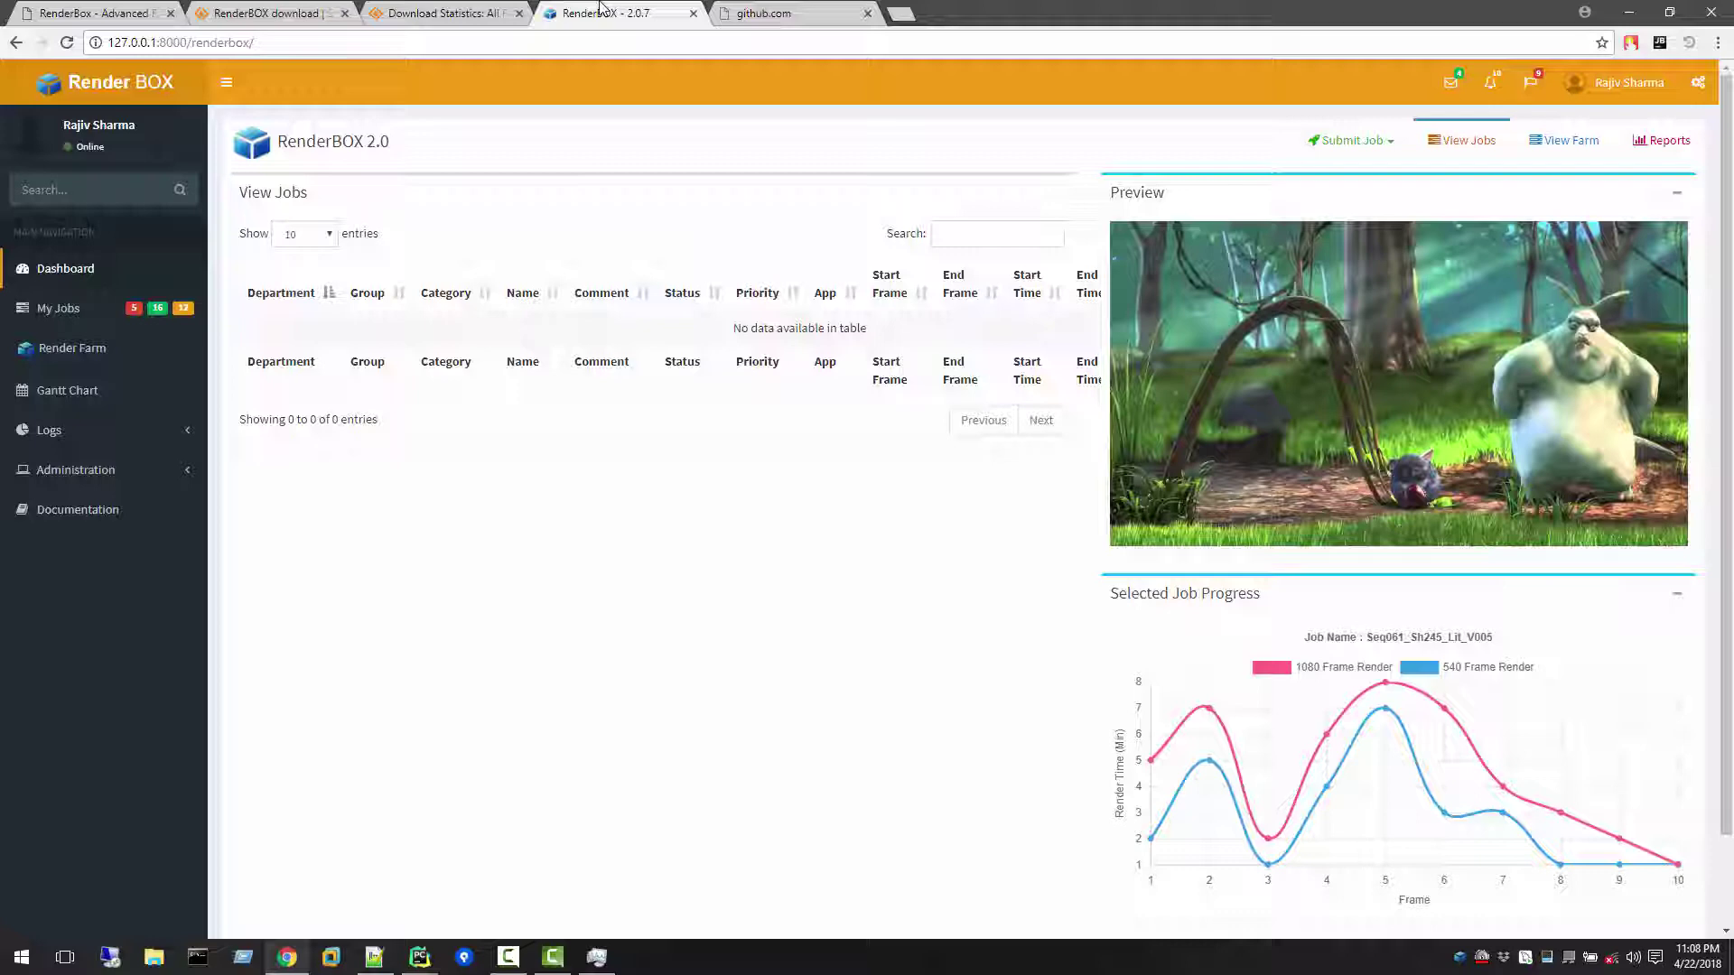
left_click(785, 12)
left_click(20, 41)
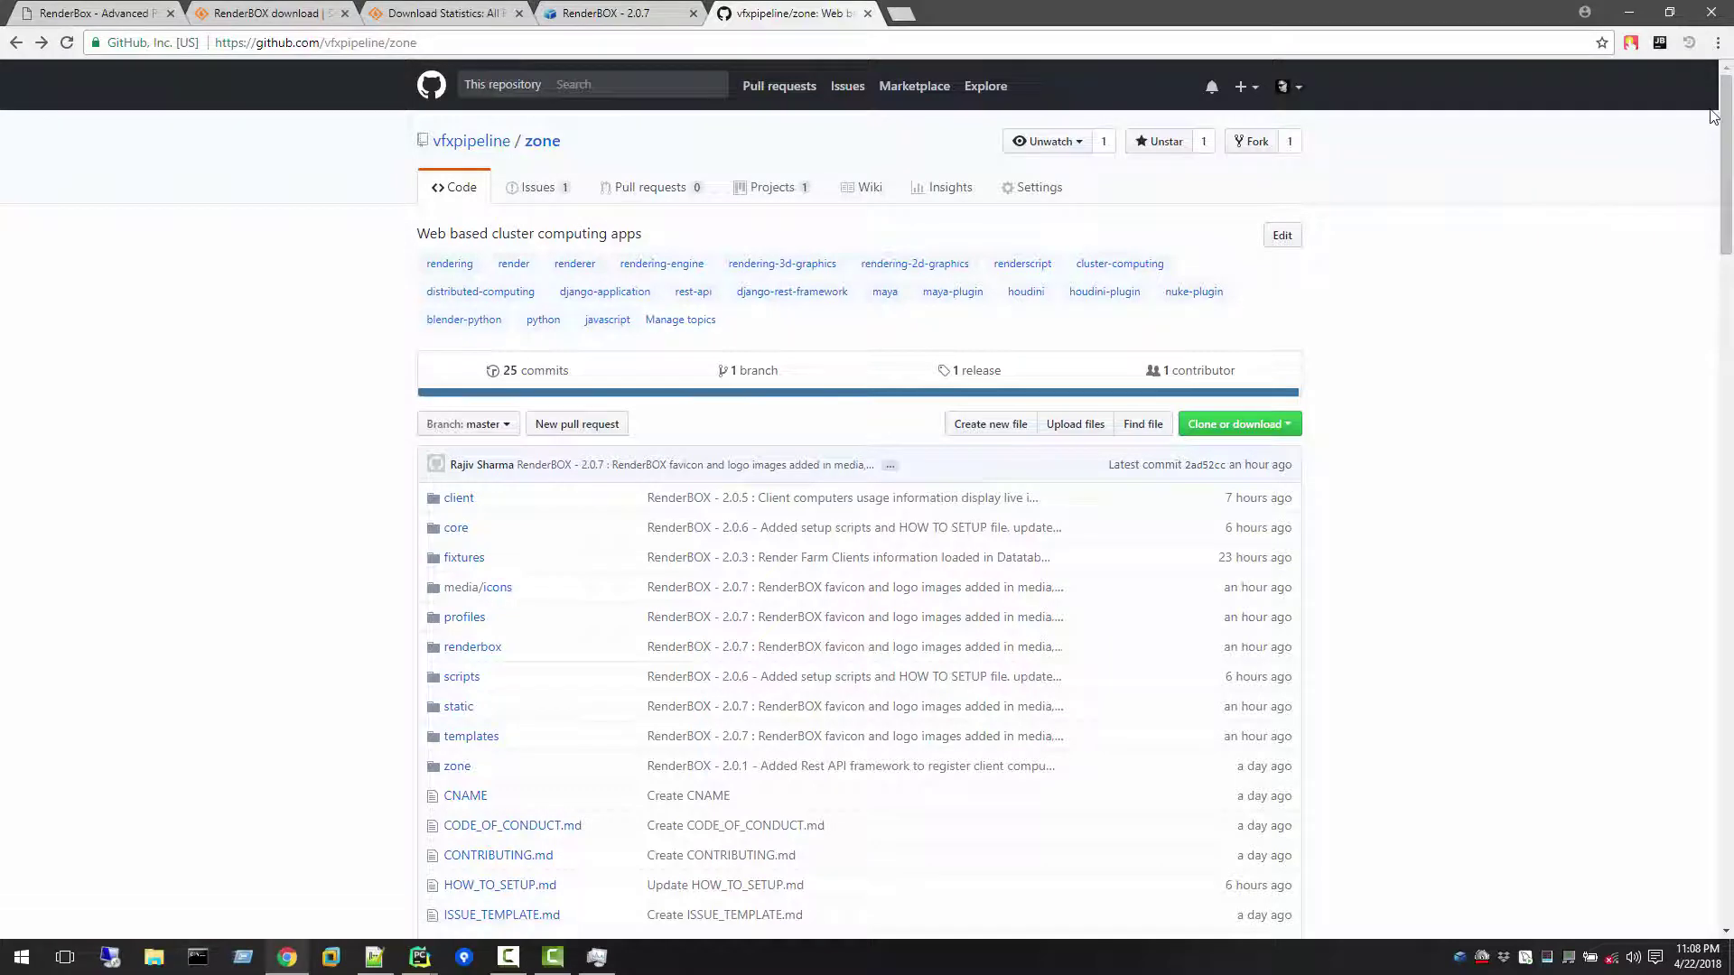
Look through the zone repository's files again and bring up the RenderBOX download statistics on SourceForge
left_click_drag(1725, 114, 1728, 192)
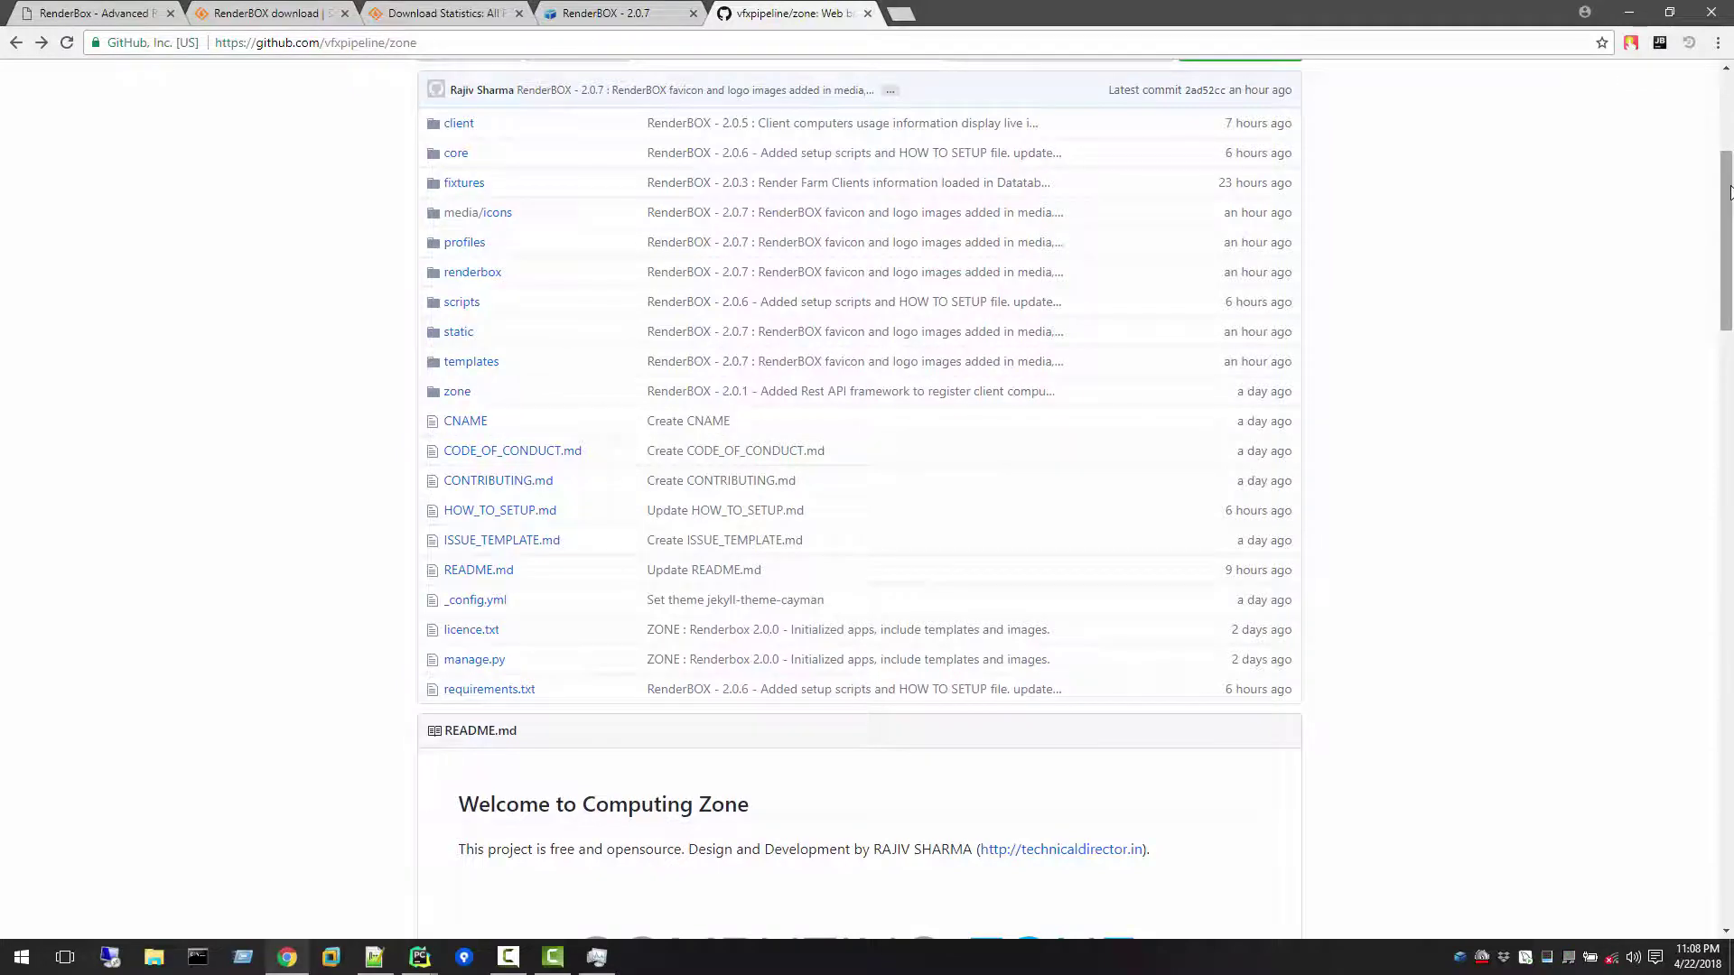
left_click_drag(1729, 192, 1718, 120)
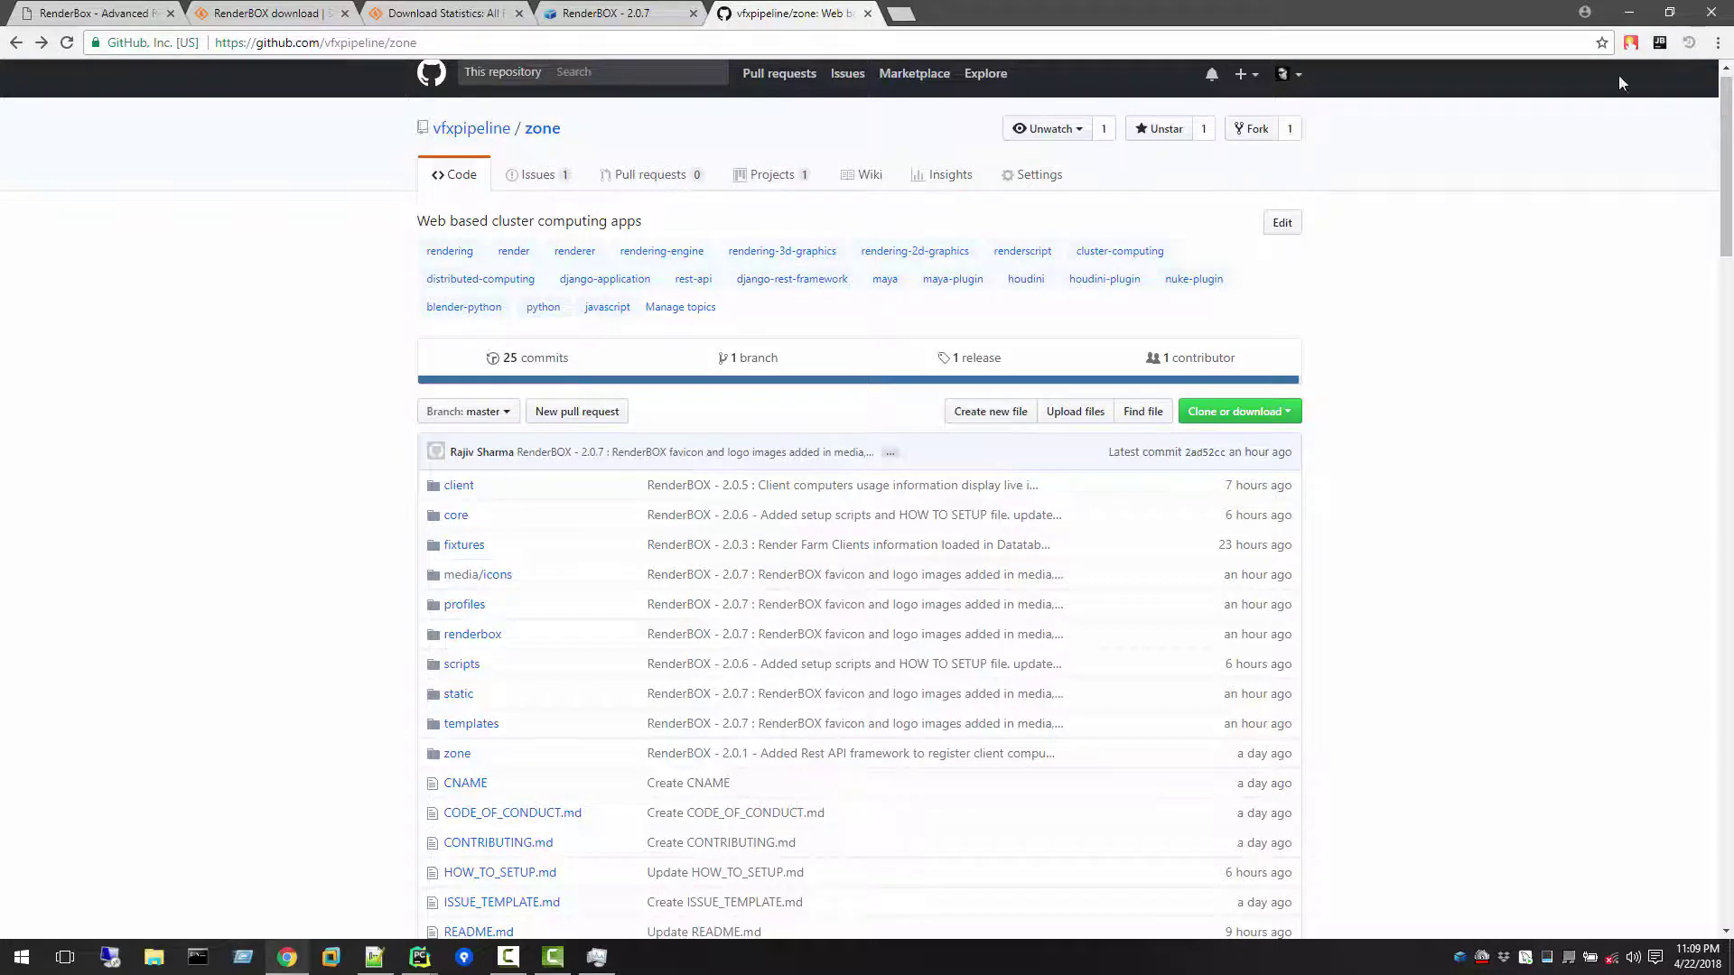
left_click(629, 11)
left_click(440, 13)
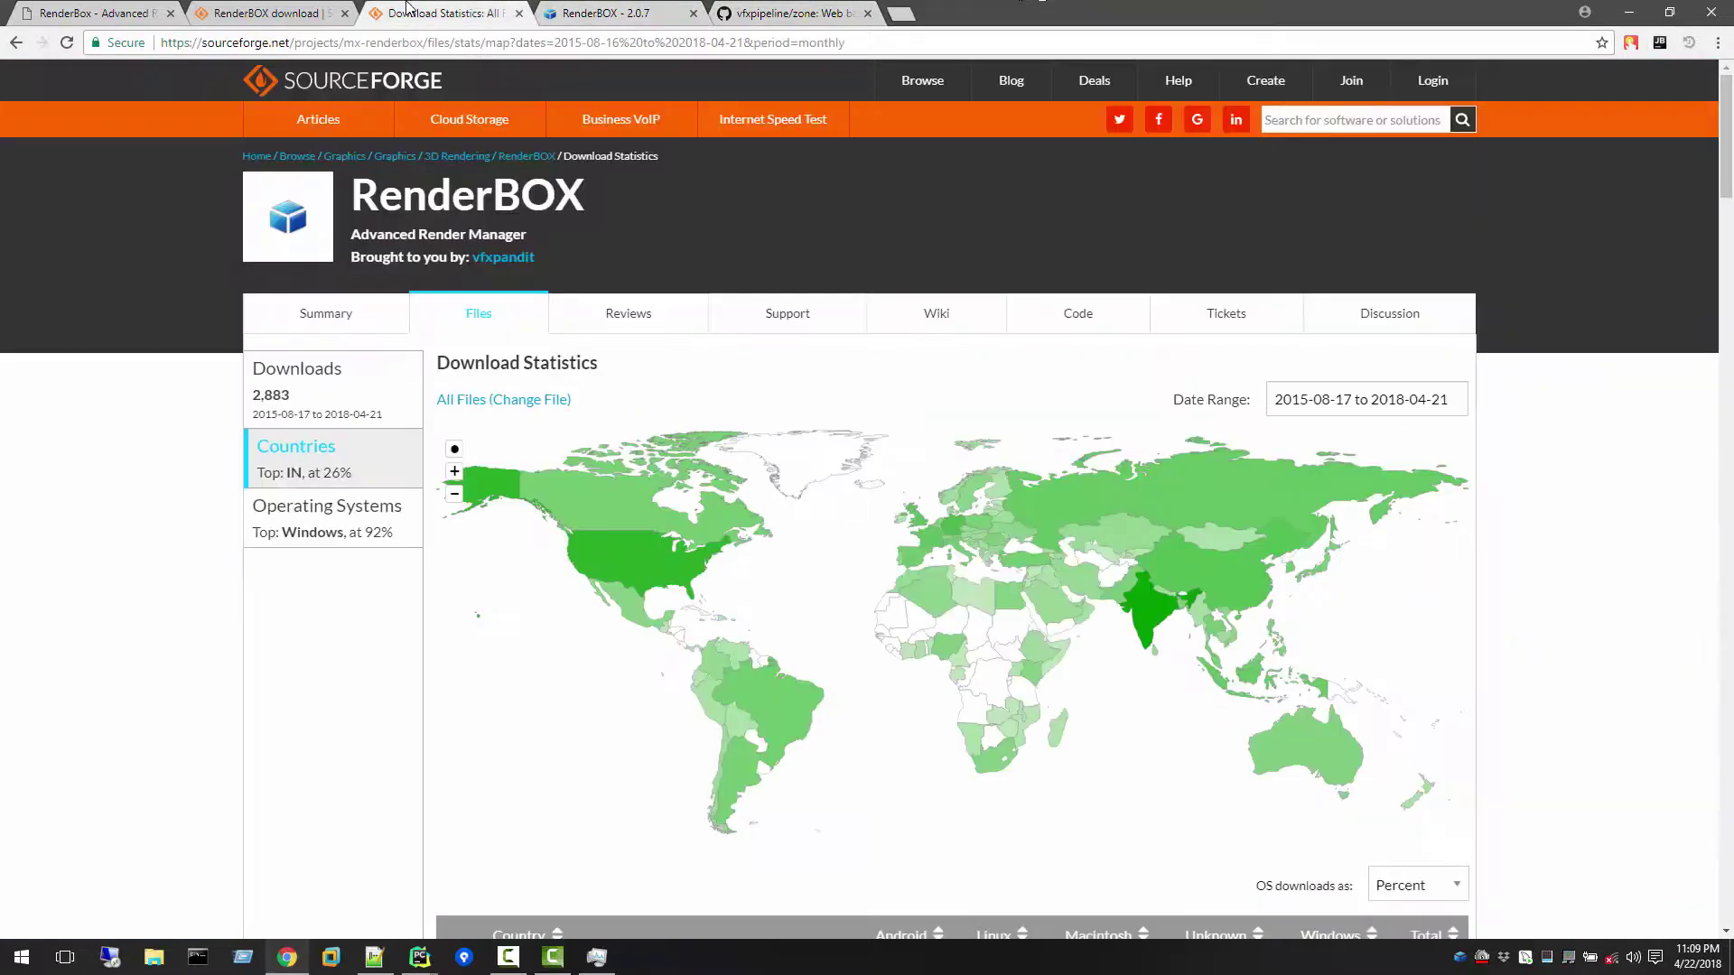